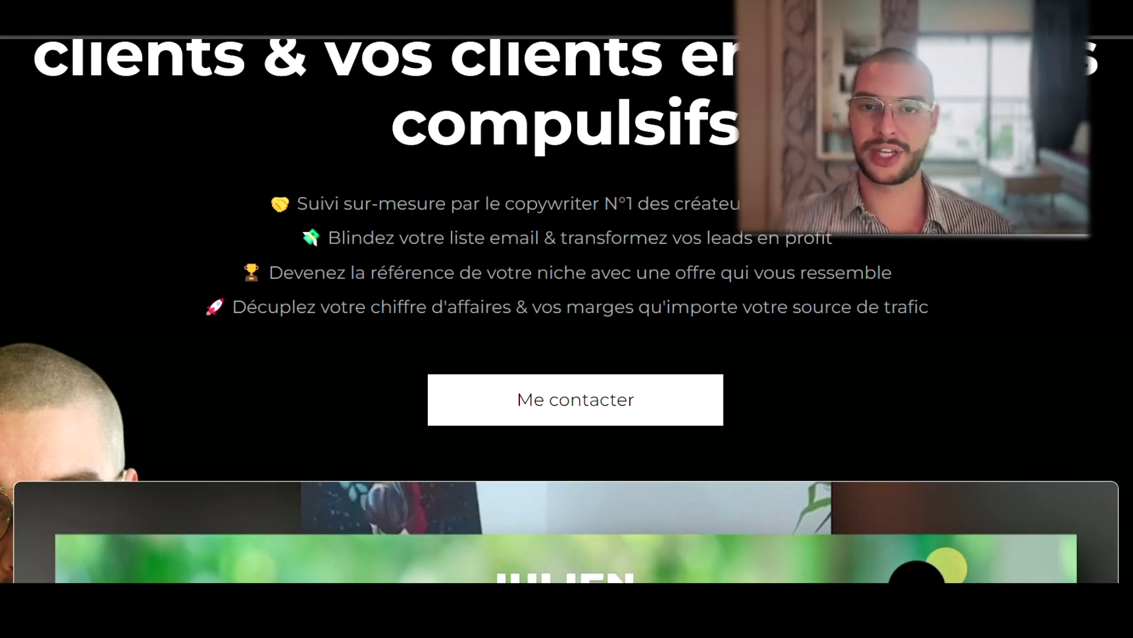
Look through the copywriter's landing page, from the client services and video down to the funnels carousel
scroll(778, 278, down, 6)
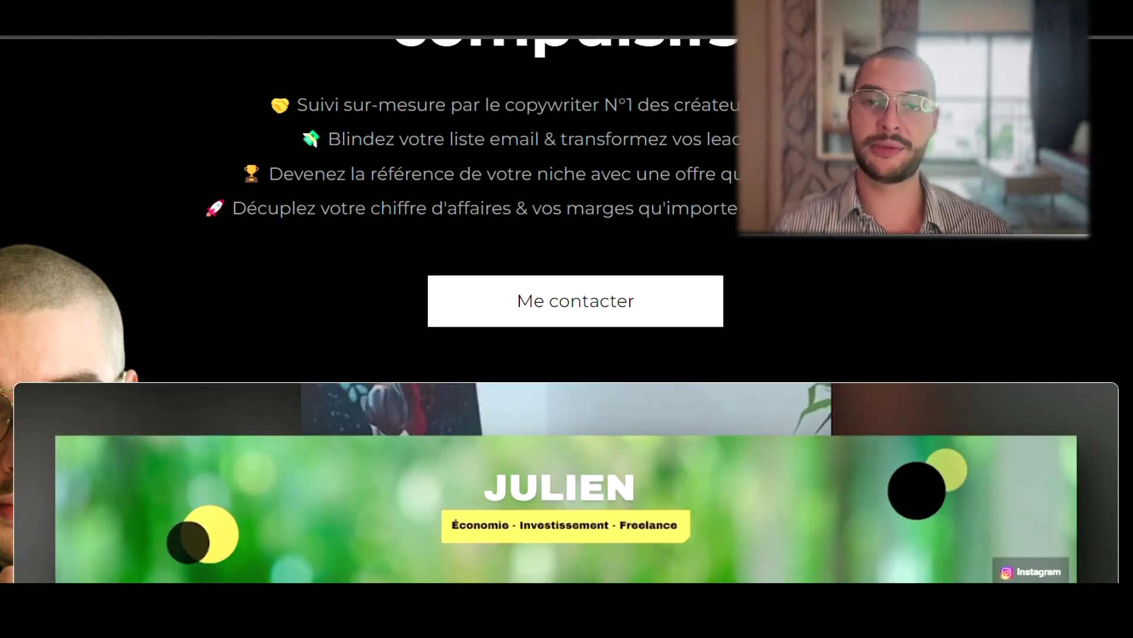
scroll(779, 283, down, 12)
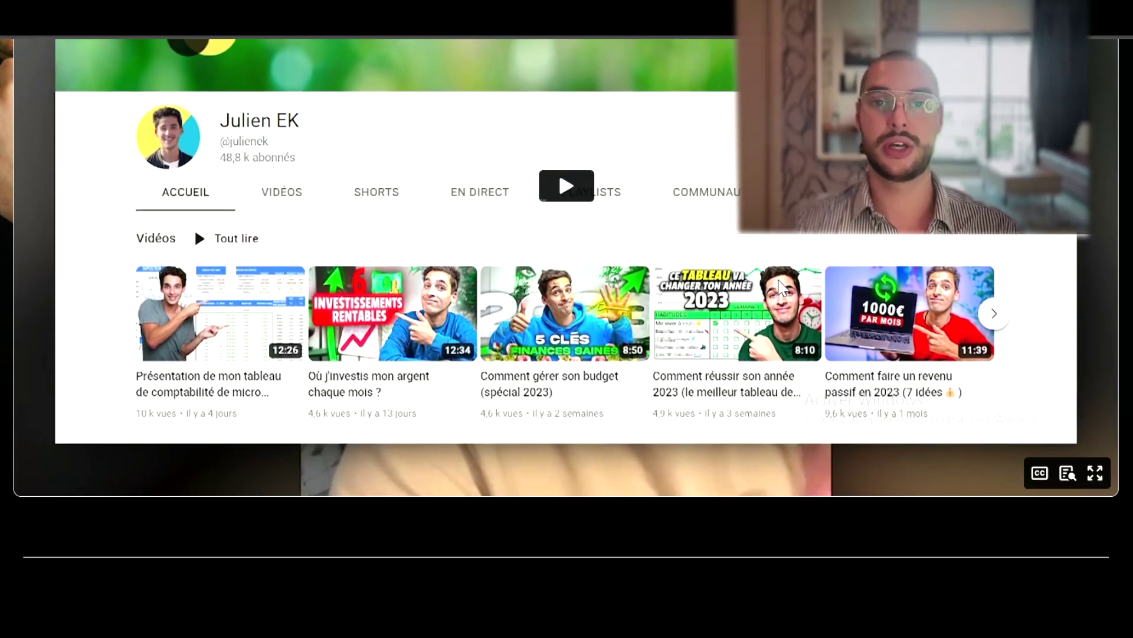
scroll(778, 278, down, 4)
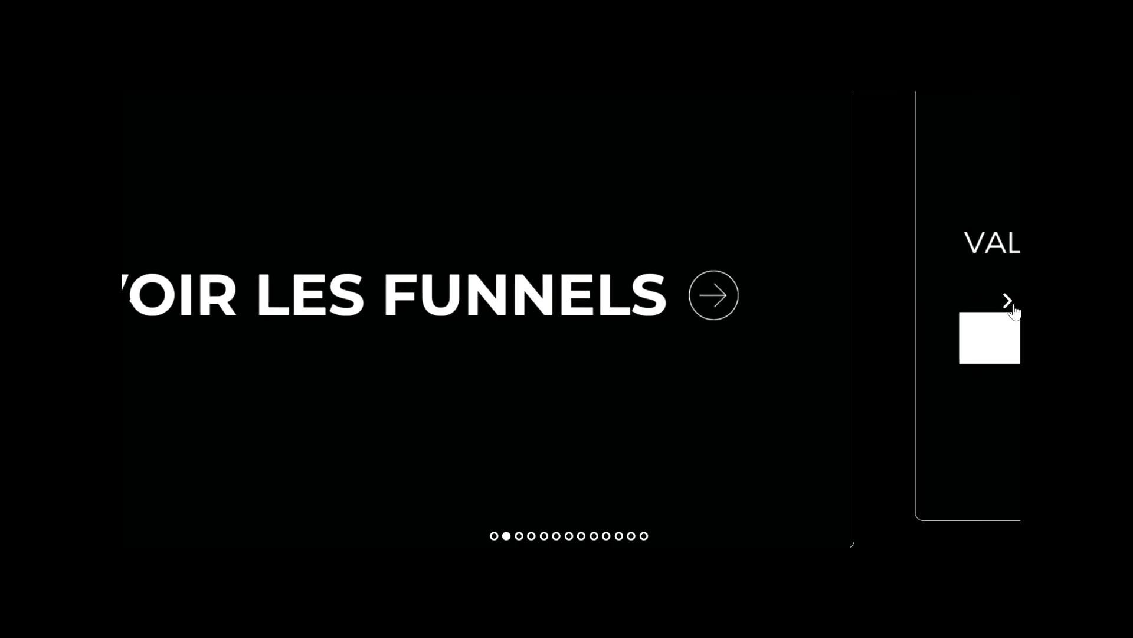
click(1011, 305)
click(1008, 301)
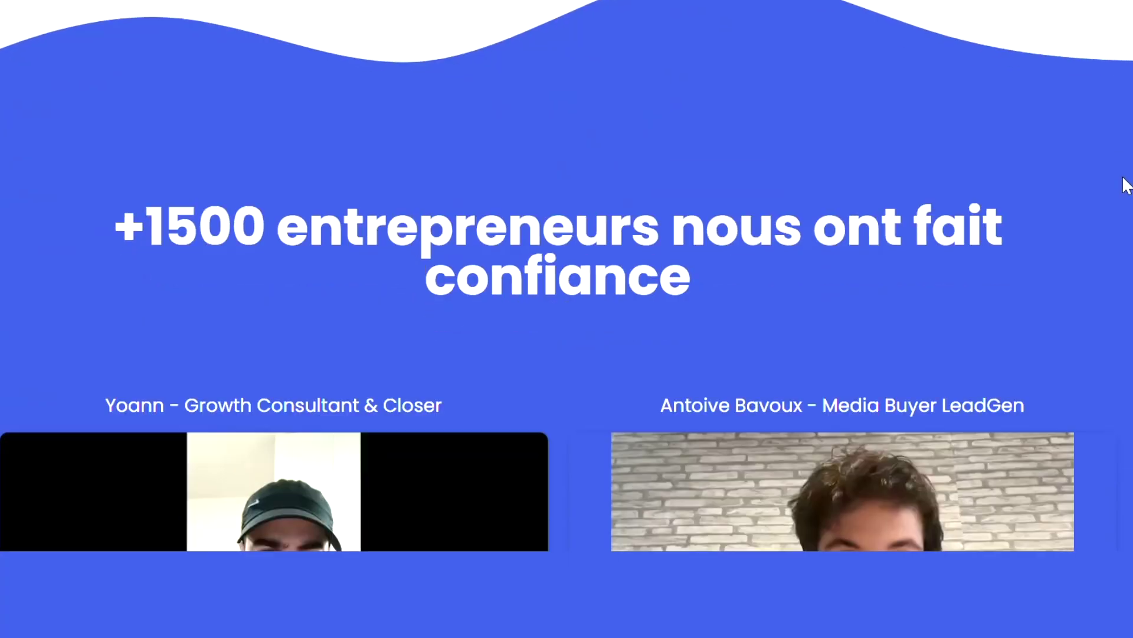
Look through the client video testimonials on the sales page
scroll(1124, 183, down, 5)
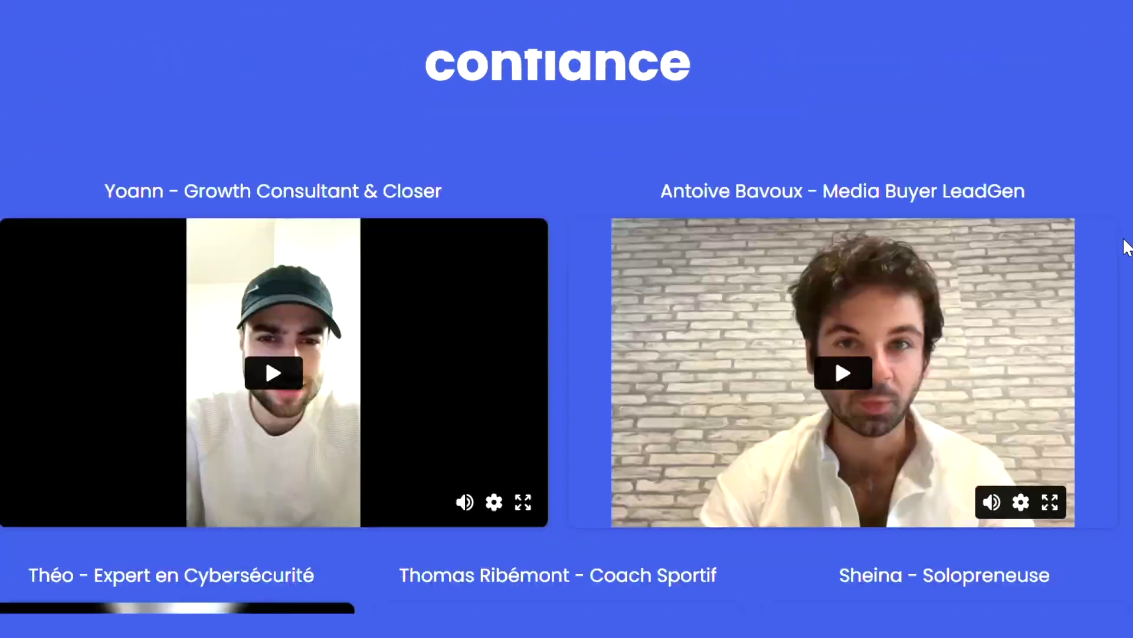
scroll(1128, 247, down, 5)
scroll(1126, 246, down, 5)
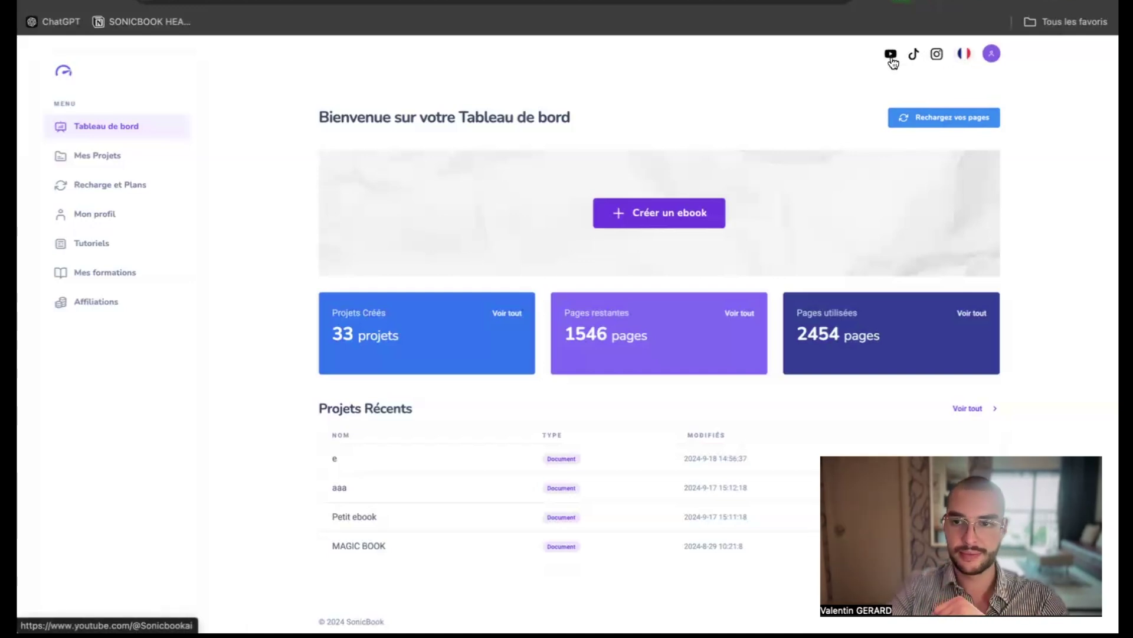
Try the dashboard's interface in English and restore it to French
click(964, 59)
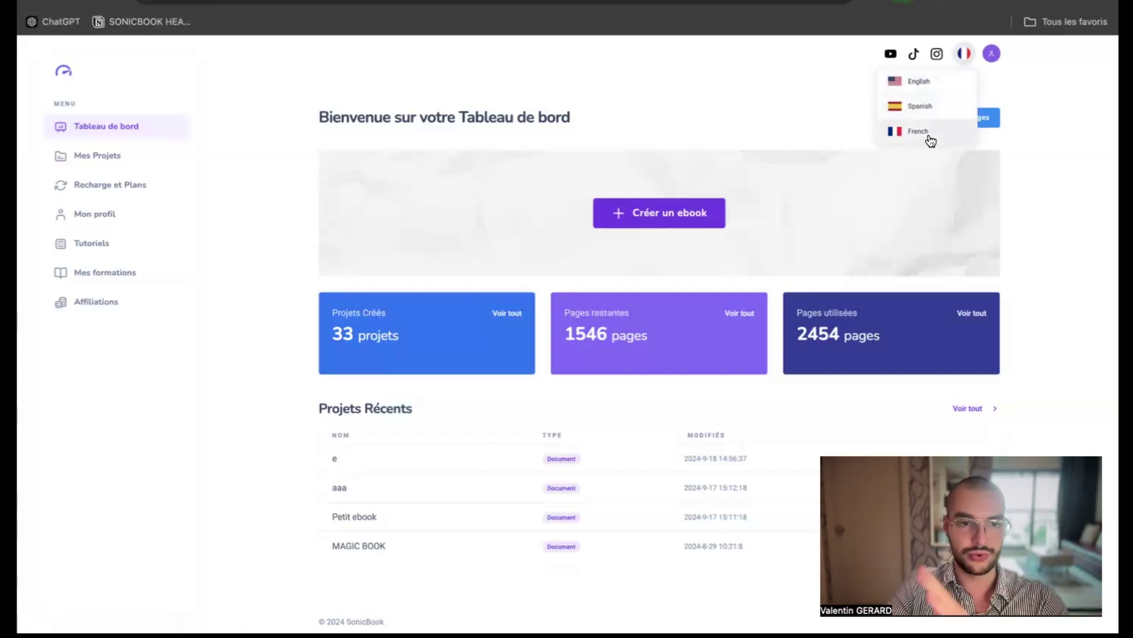
click(918, 82)
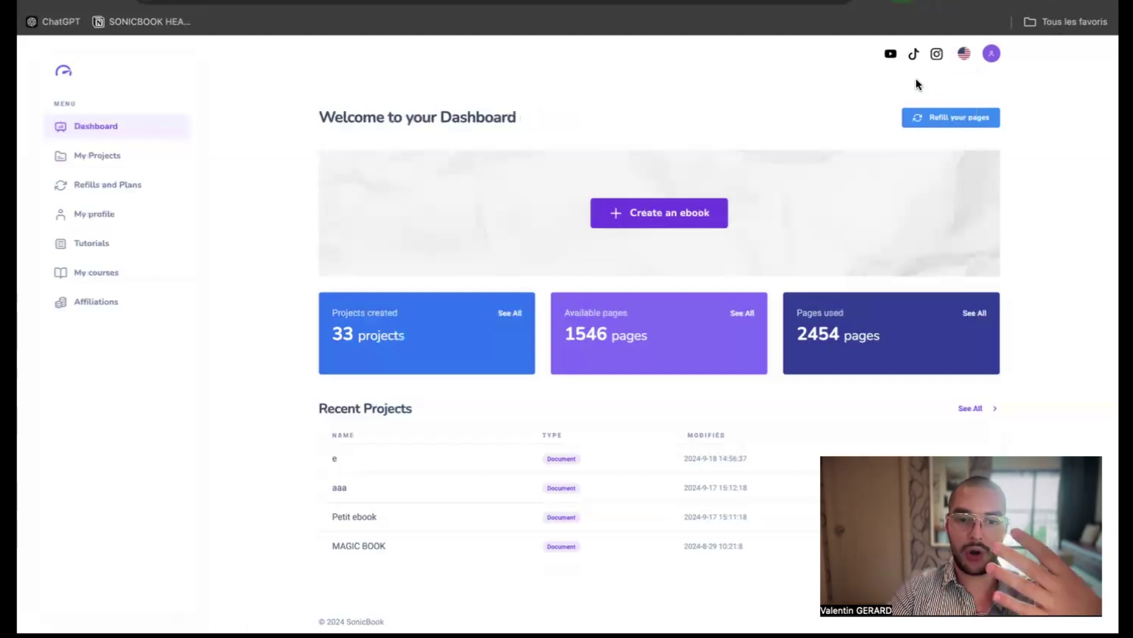
click(964, 54)
click(915, 136)
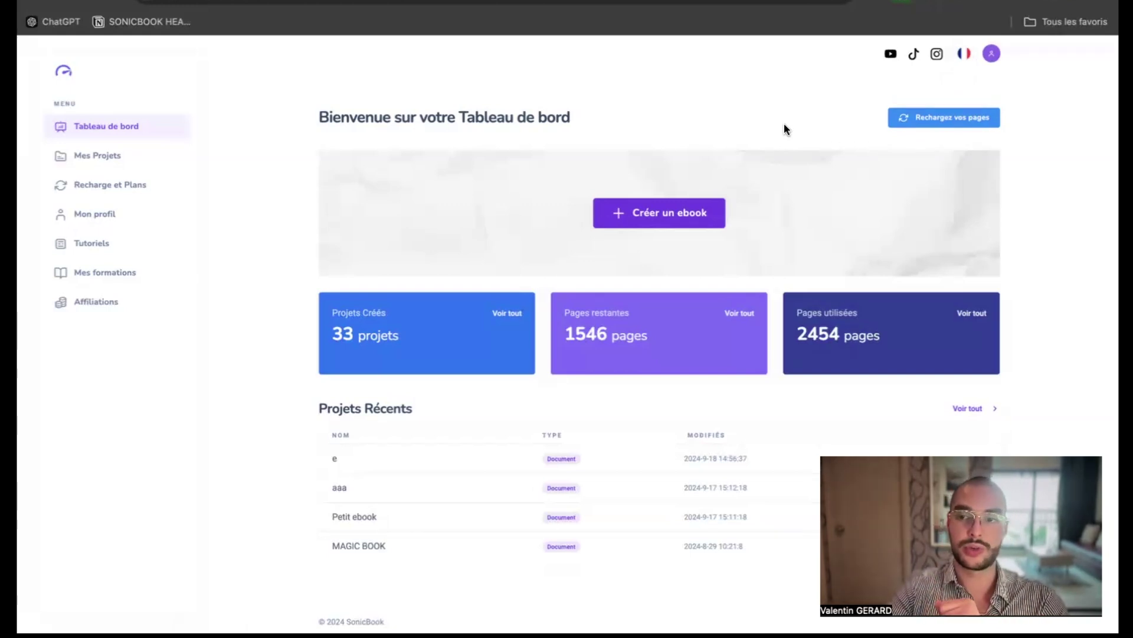
click(963, 54)
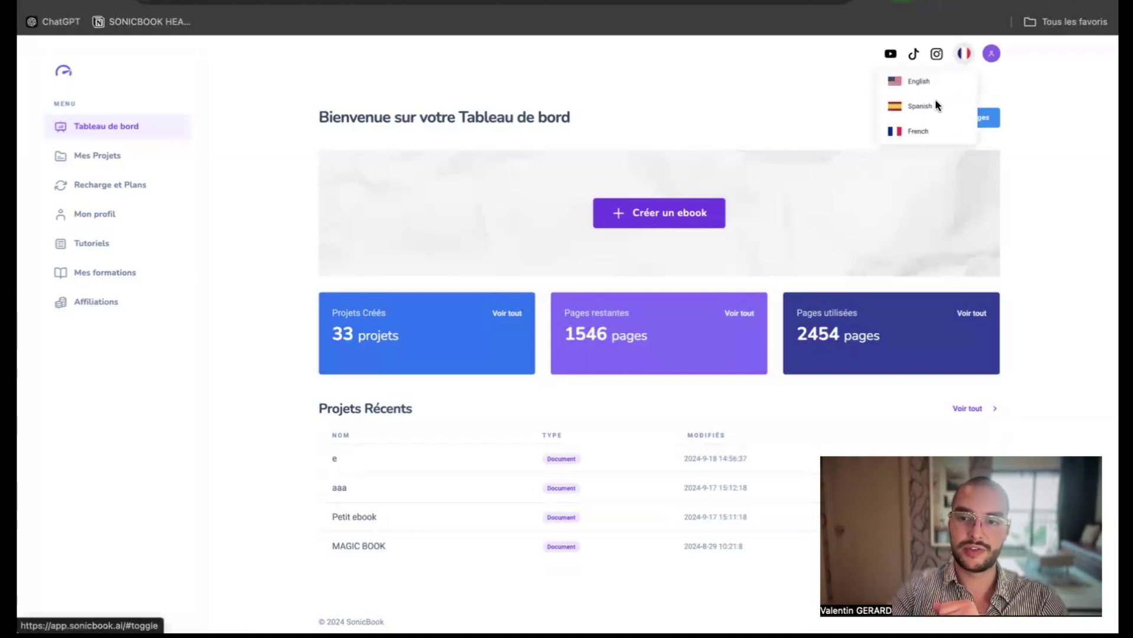
click(834, 78)
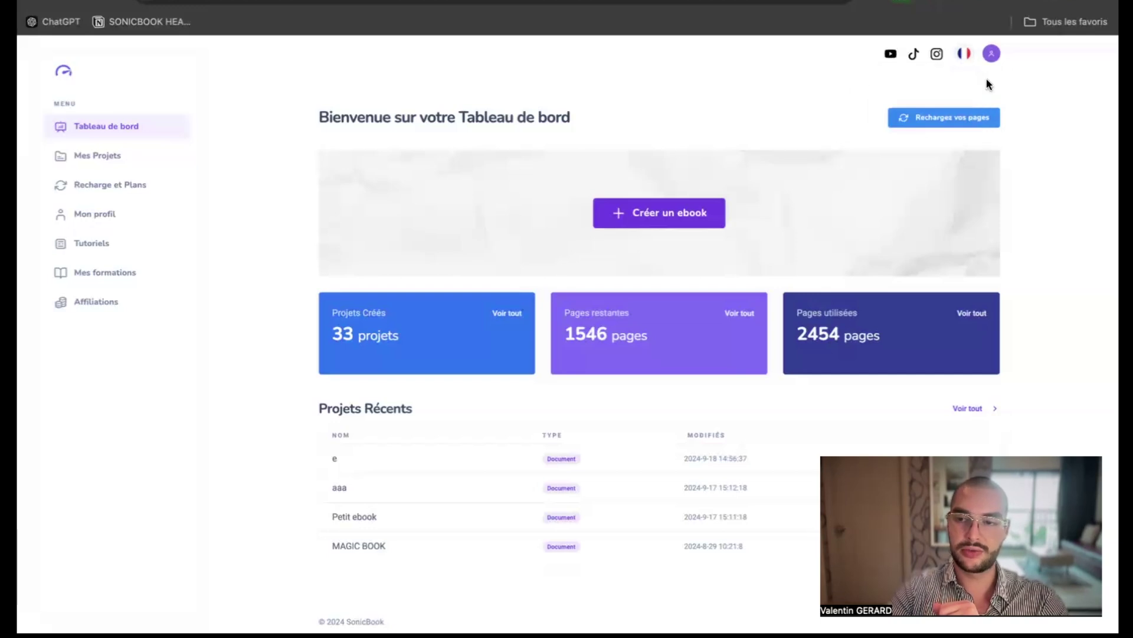
View the account's profile page and examine its password change setting
click(994, 56)
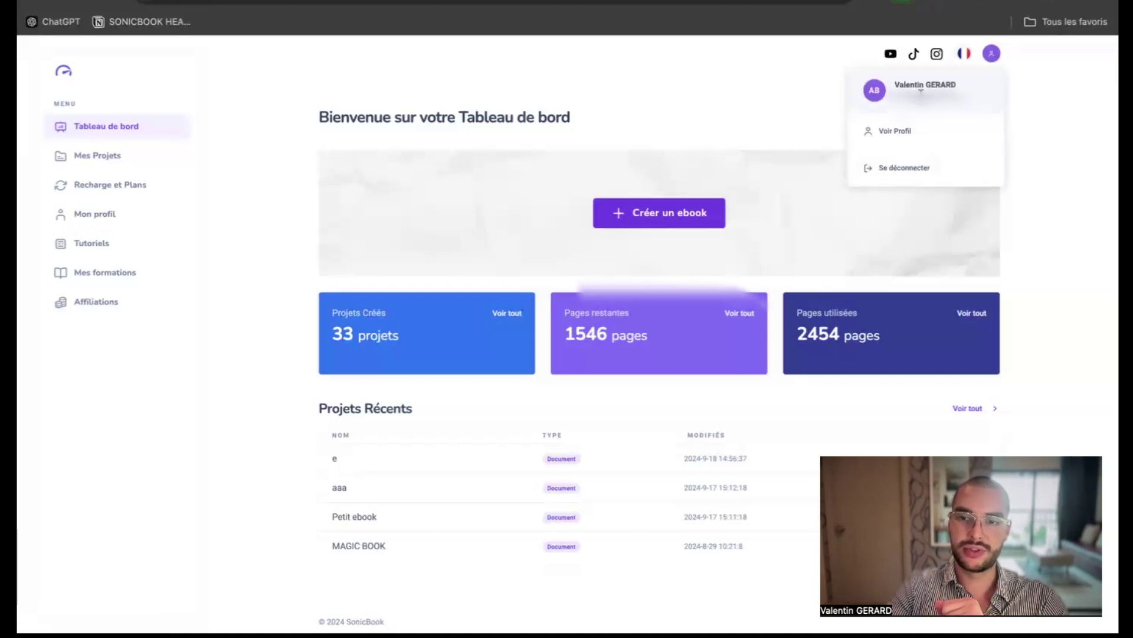
click(890, 142)
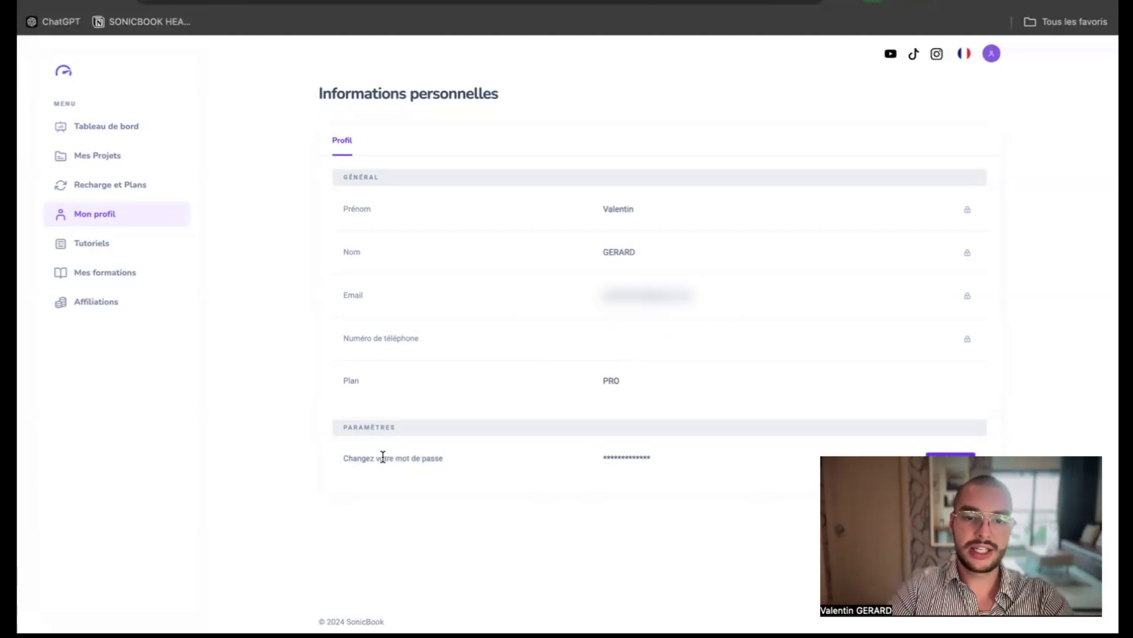
drag(336, 460, 890, 453)
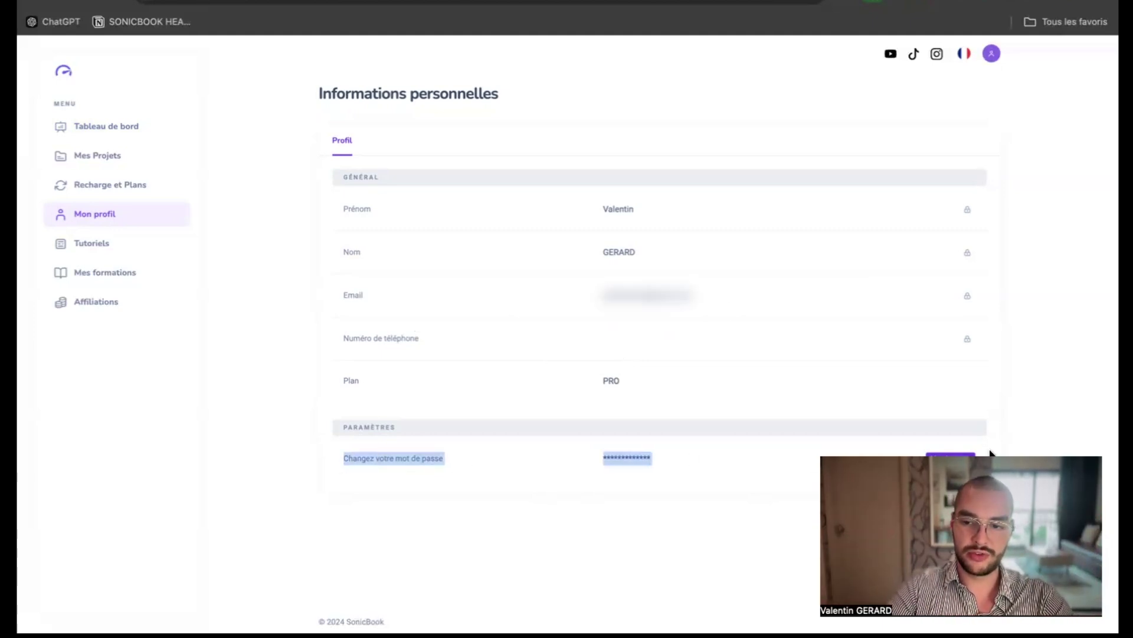
click(885, 427)
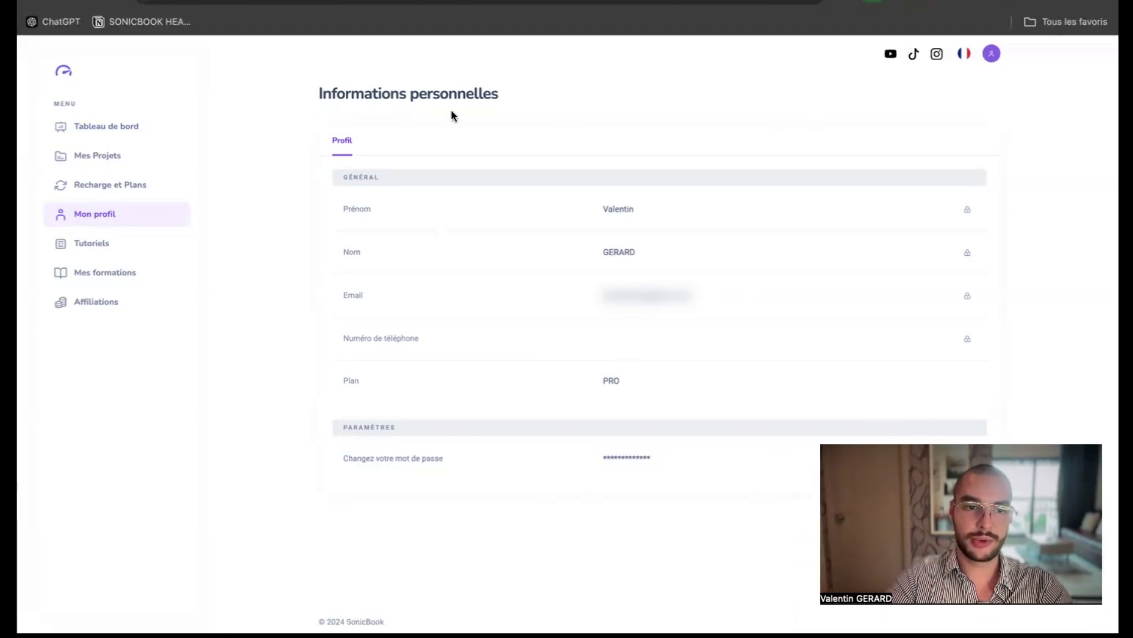
Return to the Tableau de bord and examine the created projects, remaining and used pages, and recent projects list
click(152, 125)
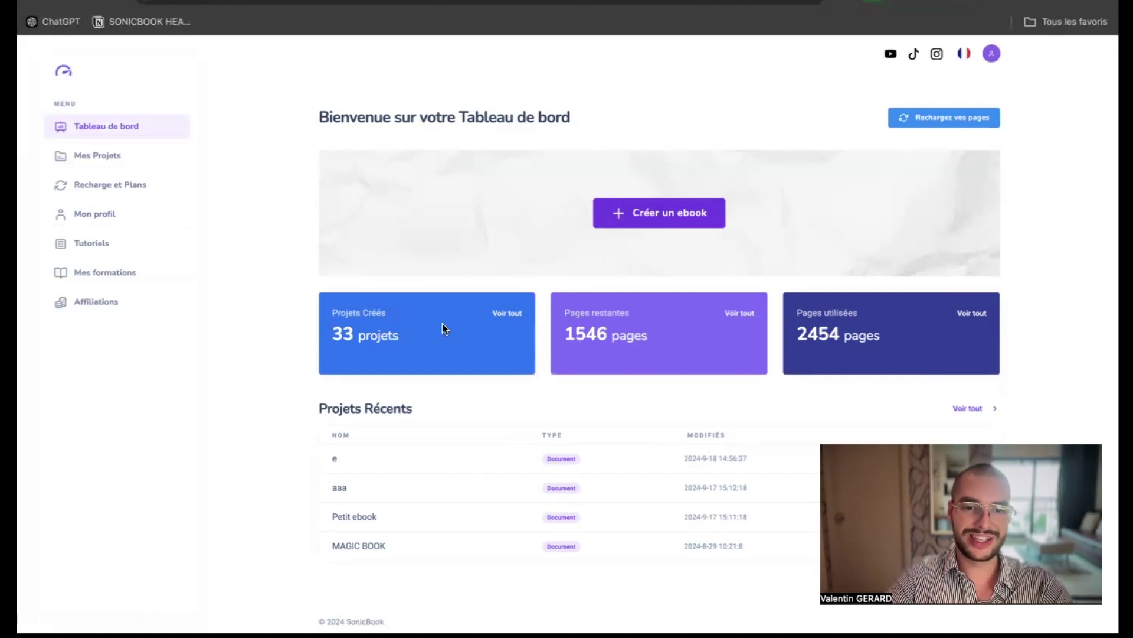
drag(351, 336, 332, 336)
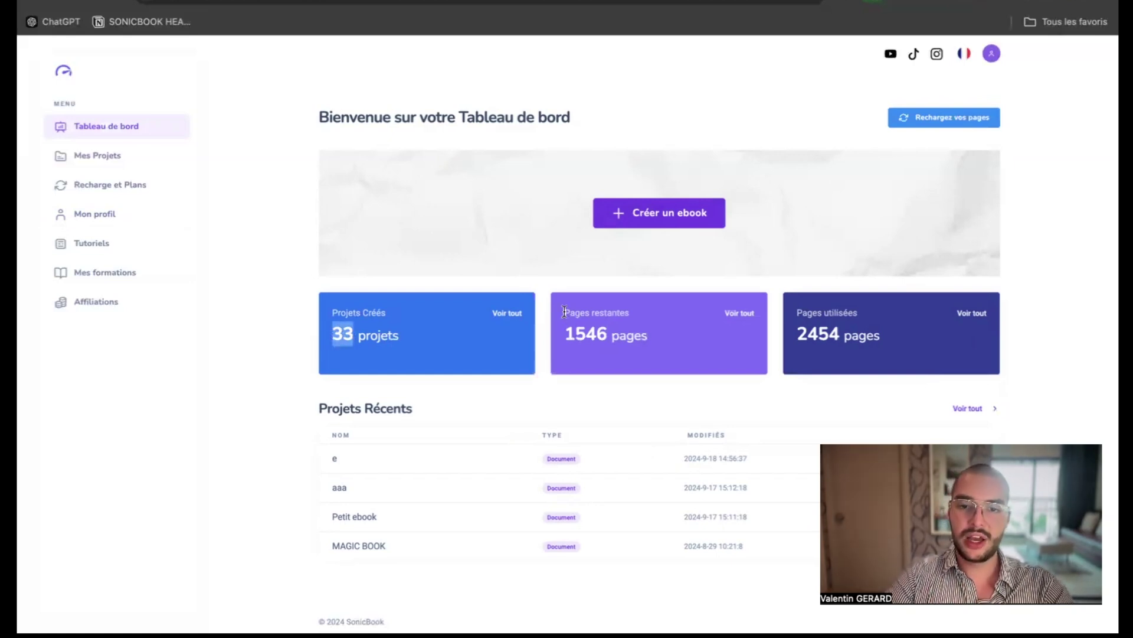
drag(563, 313, 567, 337)
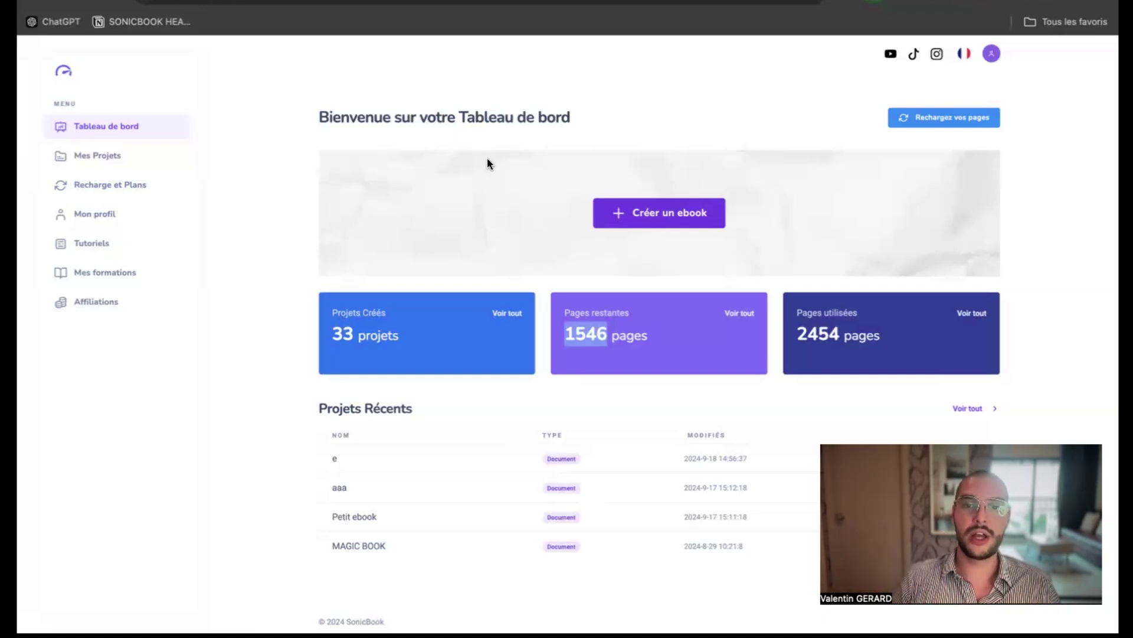
click(488, 163)
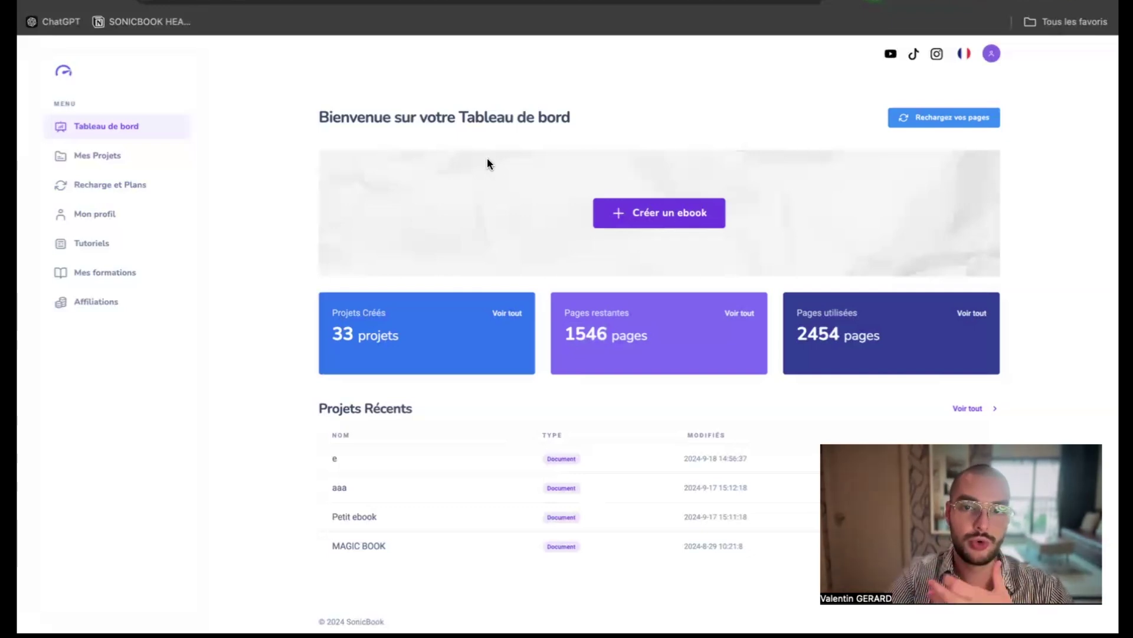
mouse_move(796, 313)
mouse_down()
mouse_move(891, 326)
mouse_move(795, 310)
mouse_up()
click(882, 337)
click(792, 313)
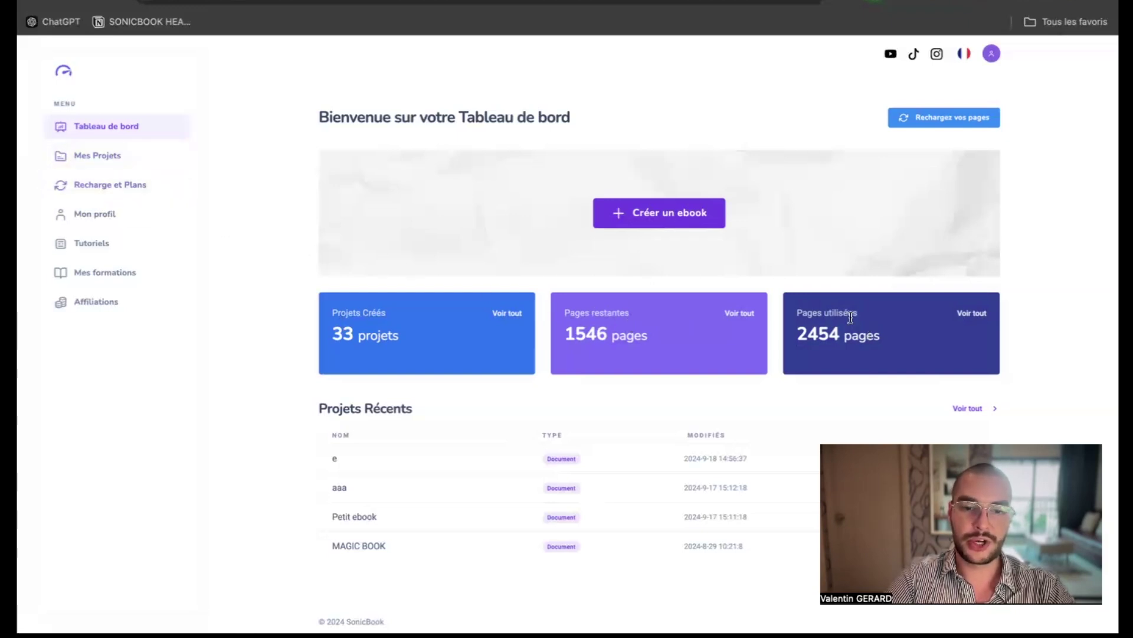
drag(311, 408, 394, 409)
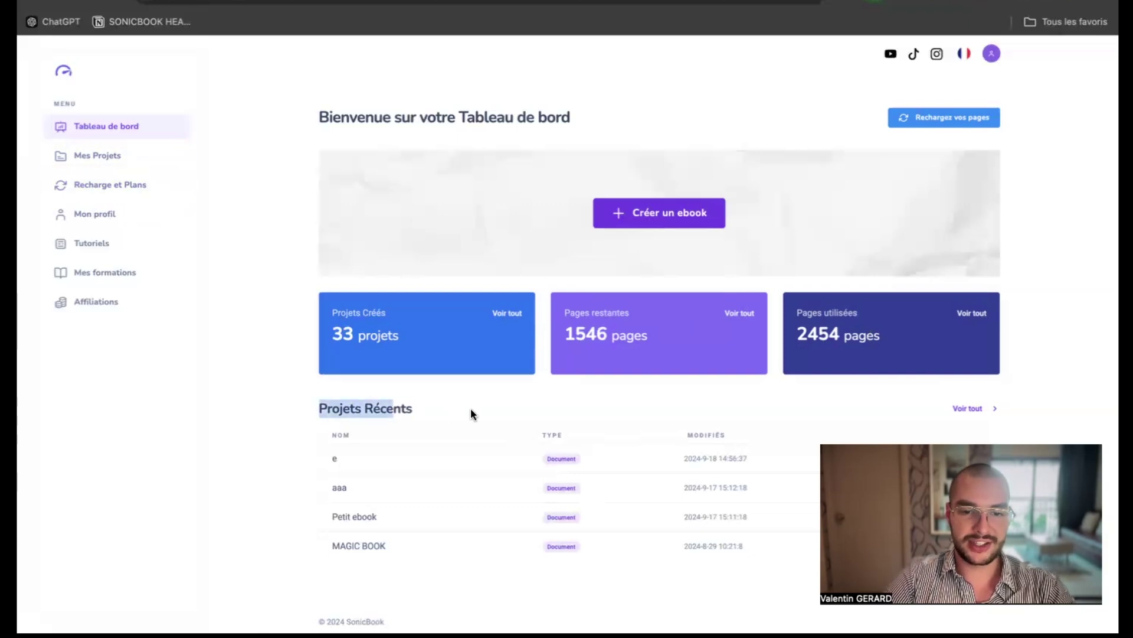
click(475, 412)
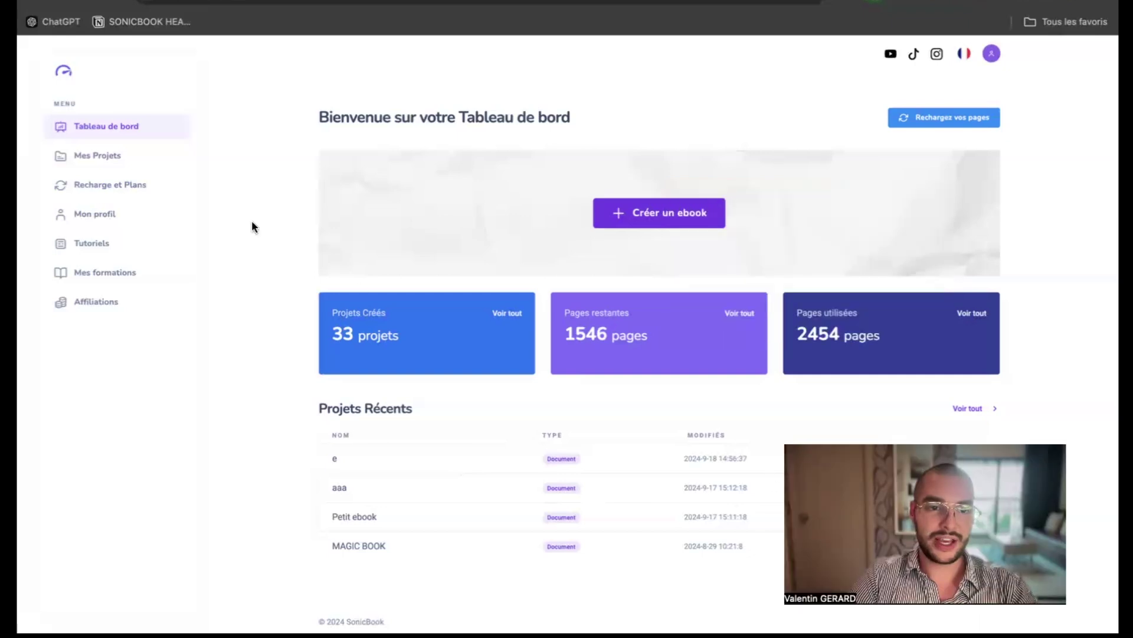
View the Mes Projets list and check the options available for the first project
click(99, 157)
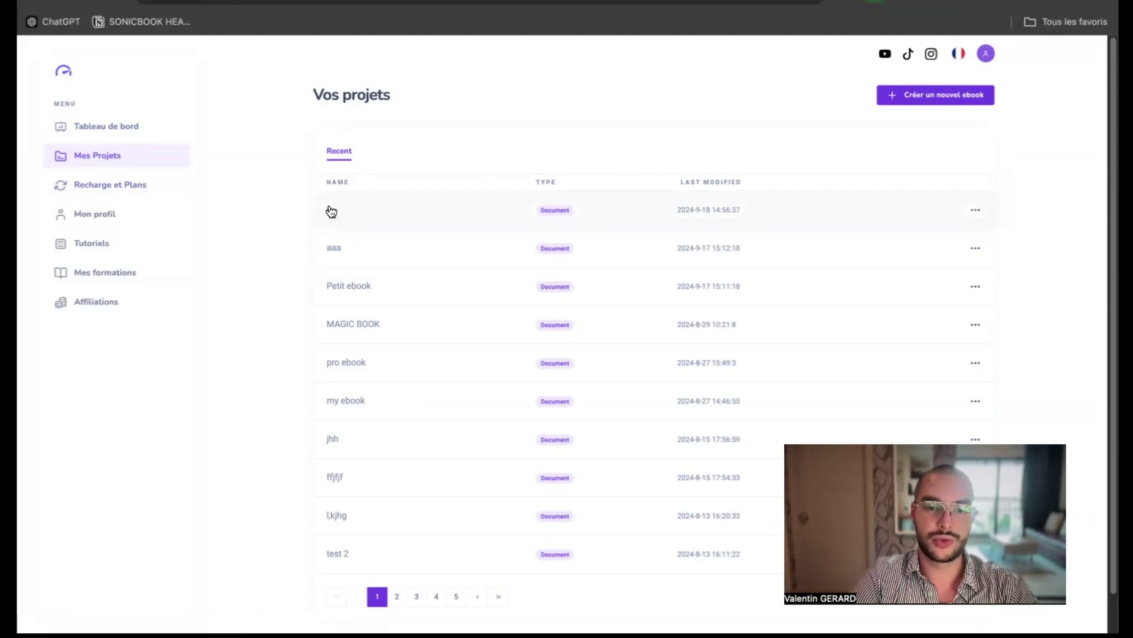
click(980, 211)
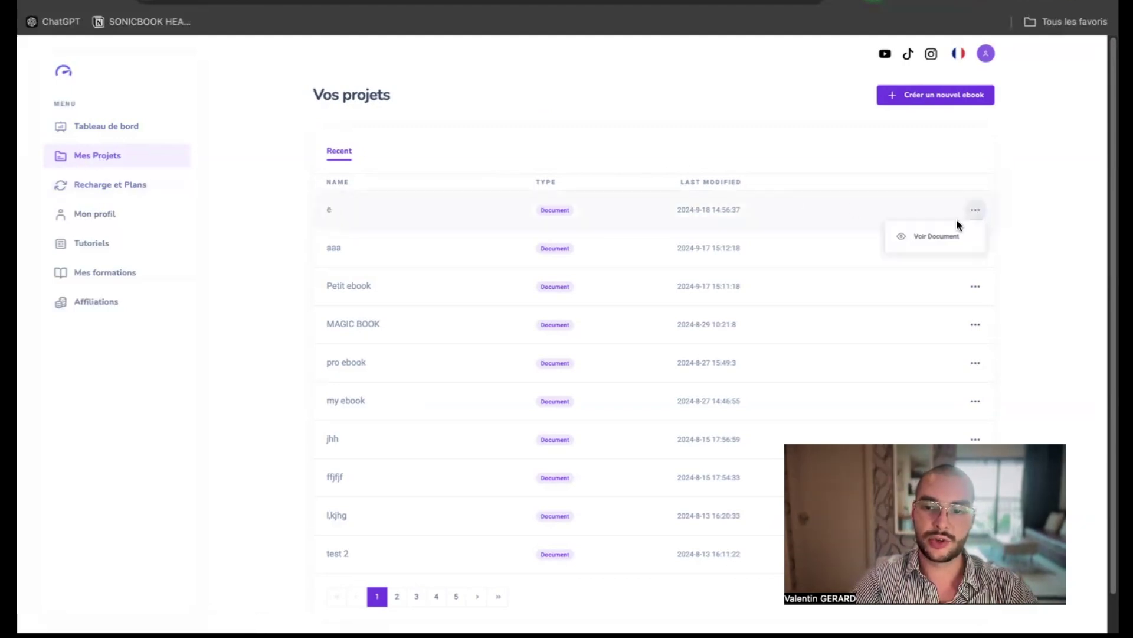
click(428, 169)
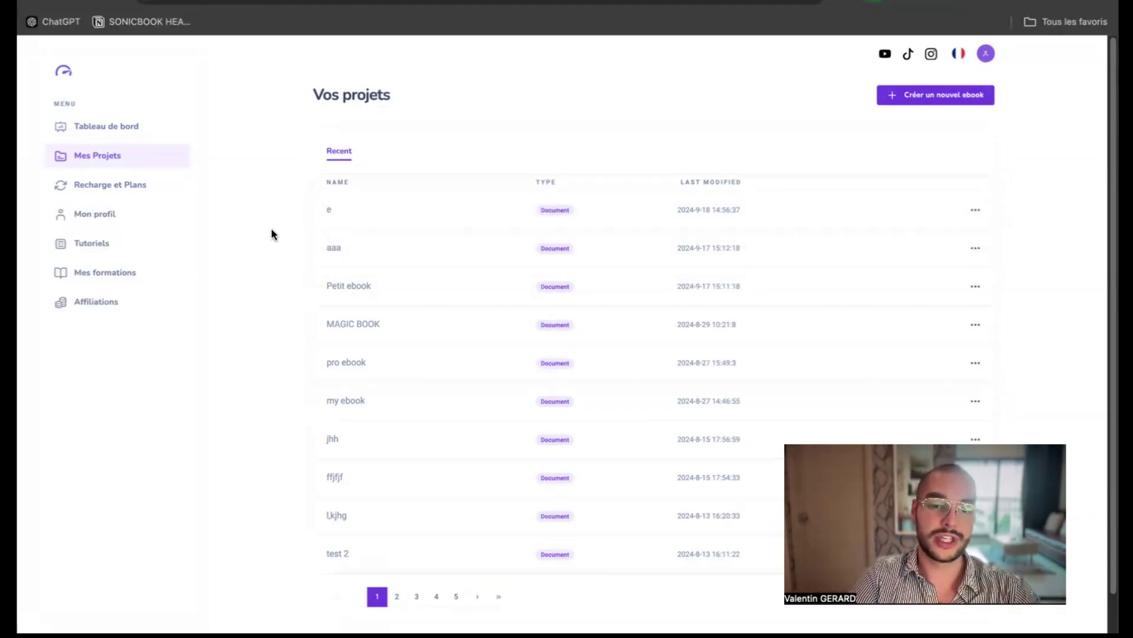
drag(277, 167, 265, 270)
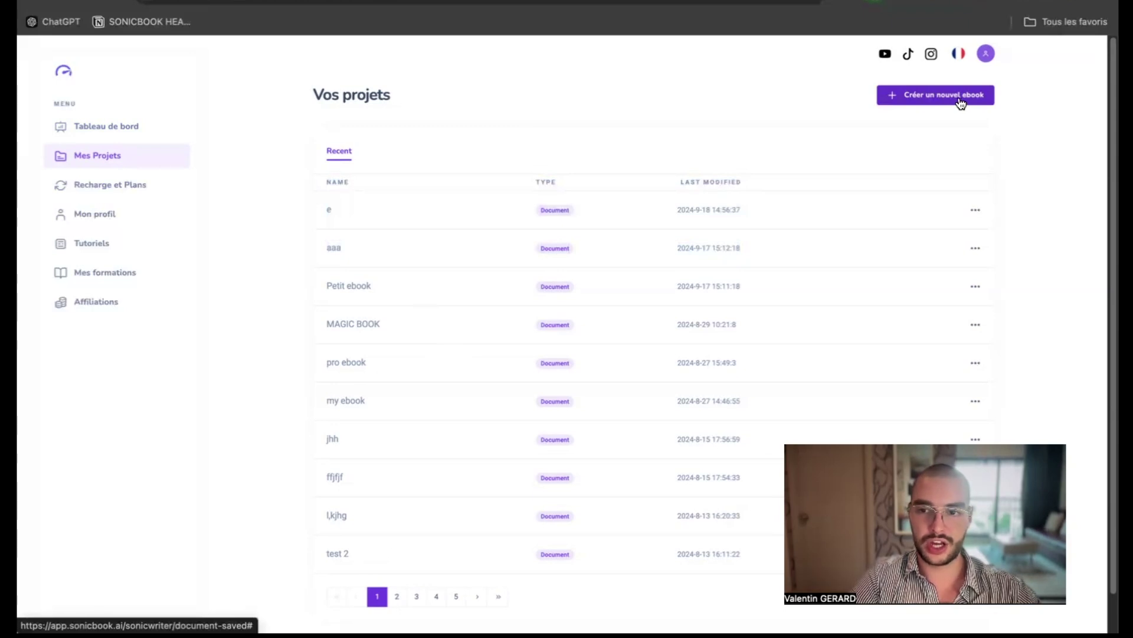
On the Recharge et Plans page, set the page refill amount to 1000 pages
click(122, 179)
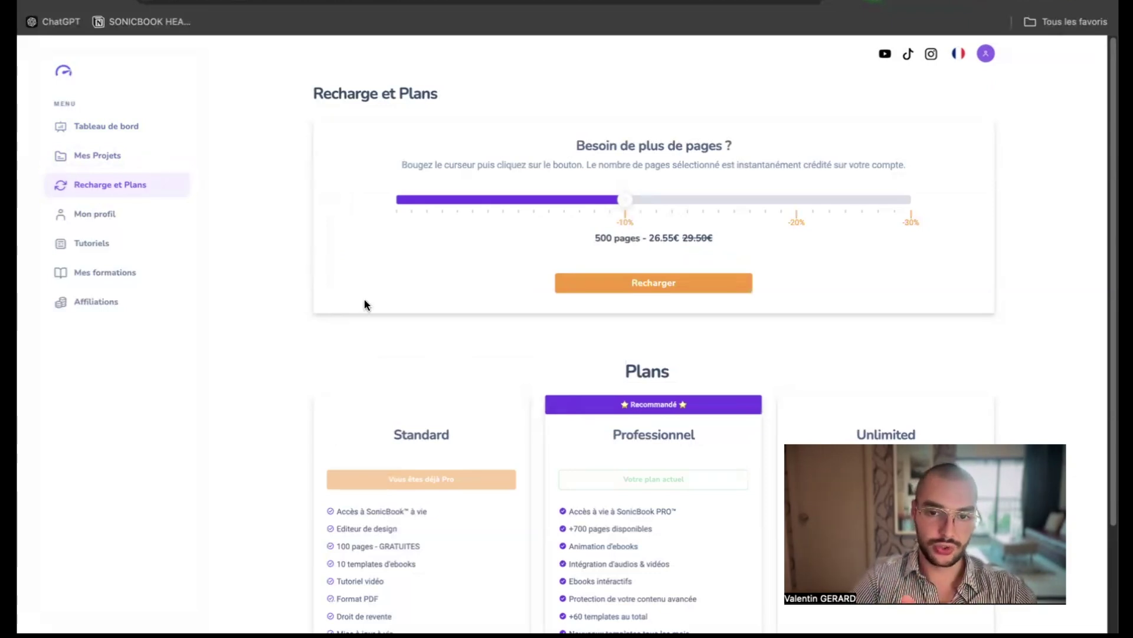
mouse_move(630, 206)
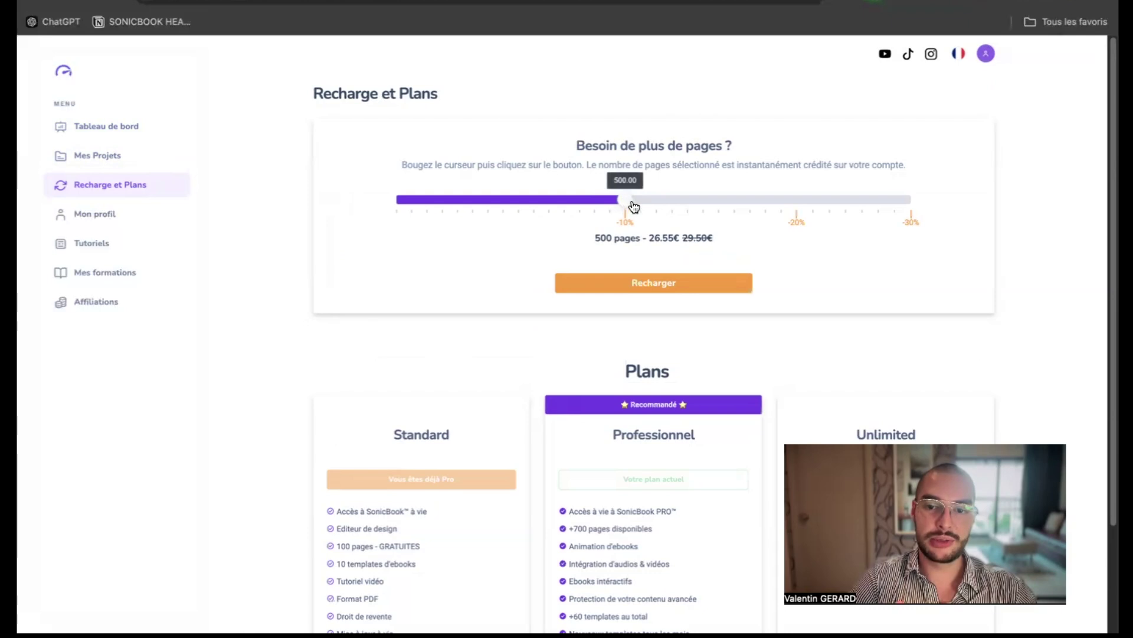
drag(634, 206, 740, 202)
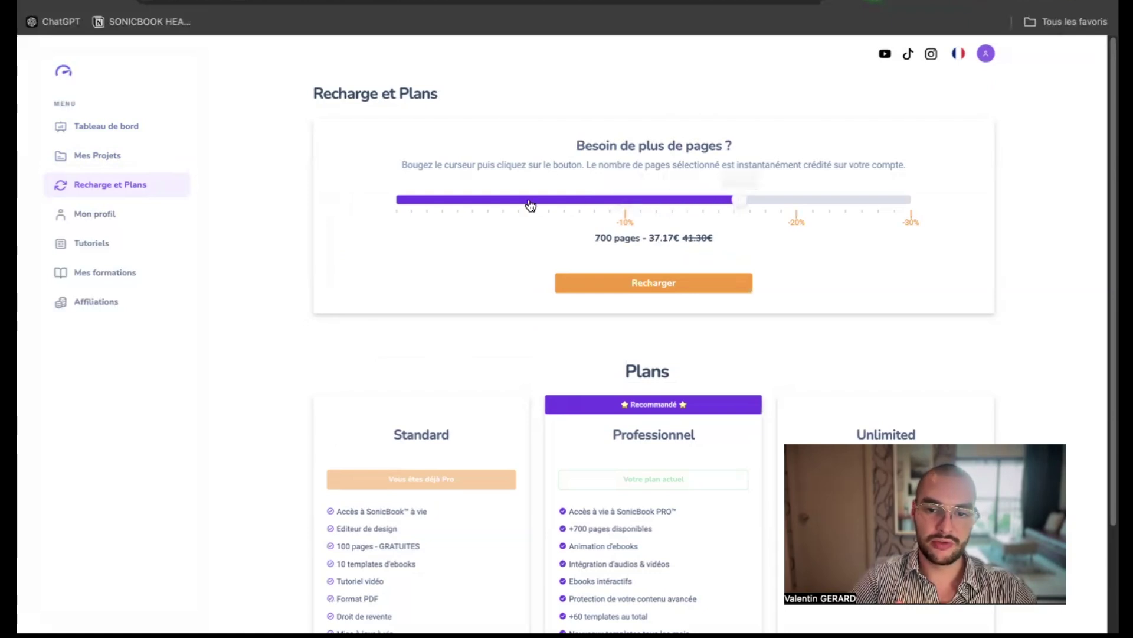
drag(531, 205, 1009, 207)
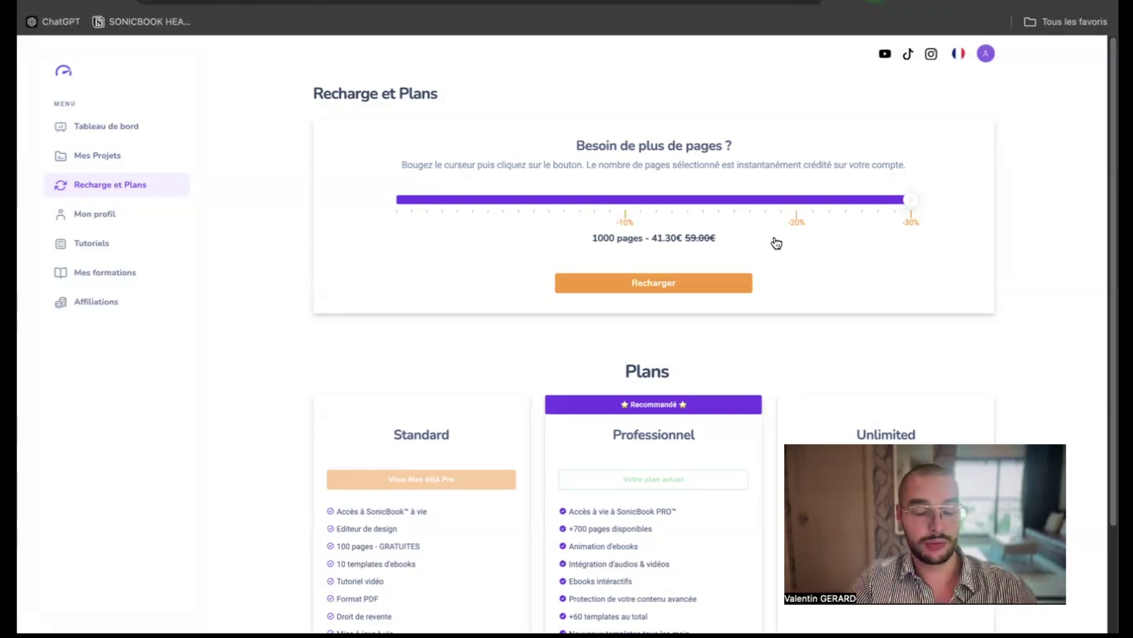
View the video tutorials page and examine the Ebook Marketing PRO description among the available courses
click(82, 247)
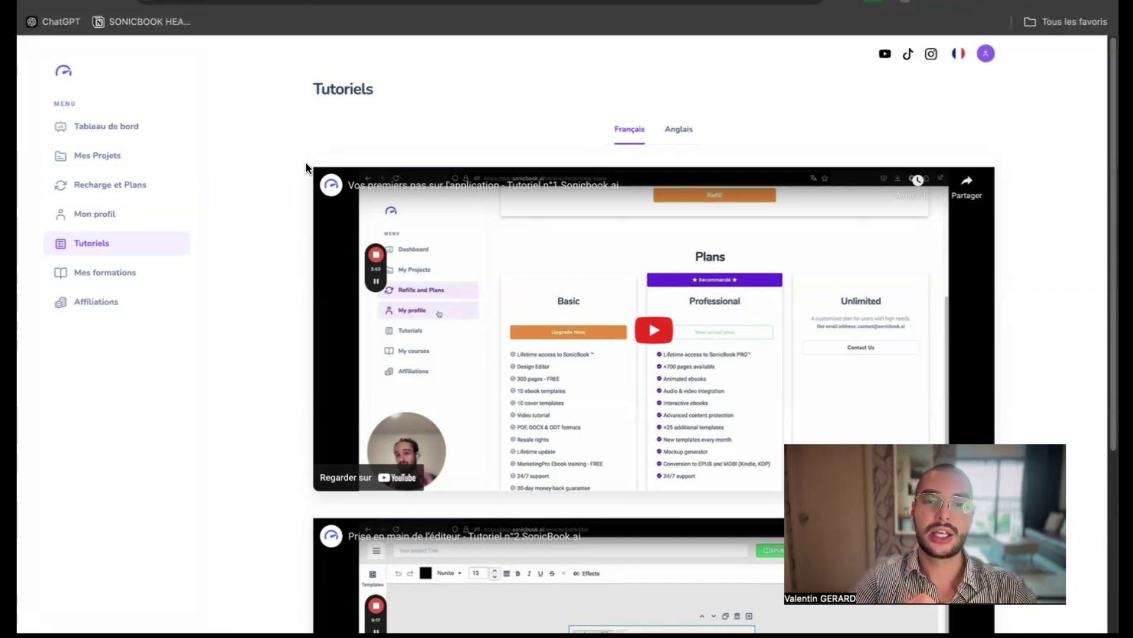
click(135, 283)
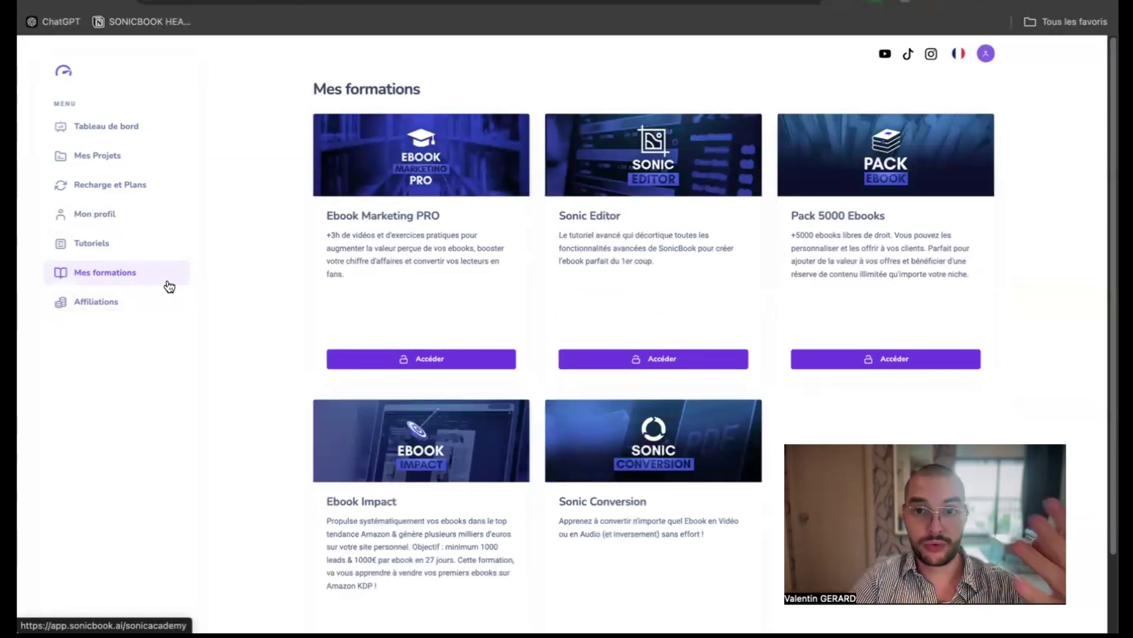
drag(376, 281, 321, 220)
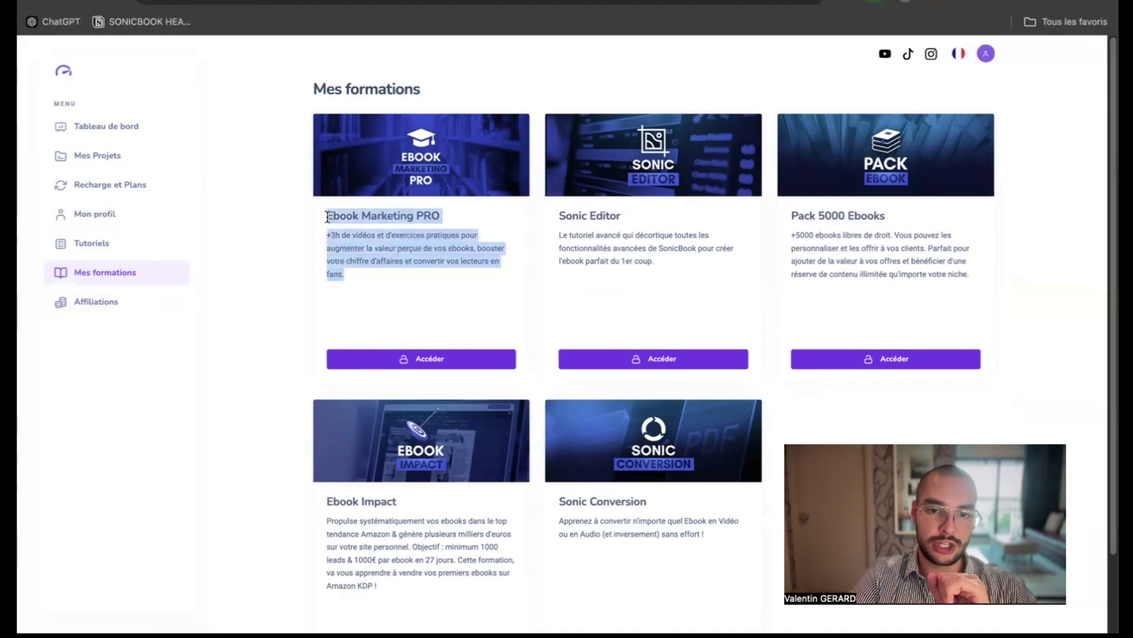
click(321, 221)
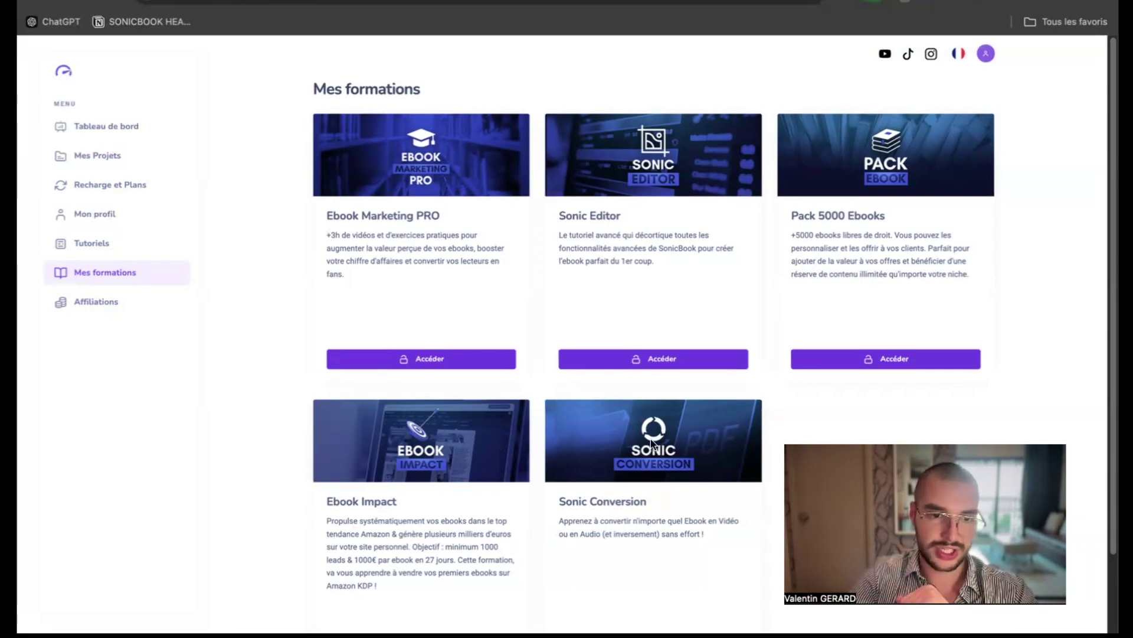
Open the SonicBook affiliate program page
click(122, 307)
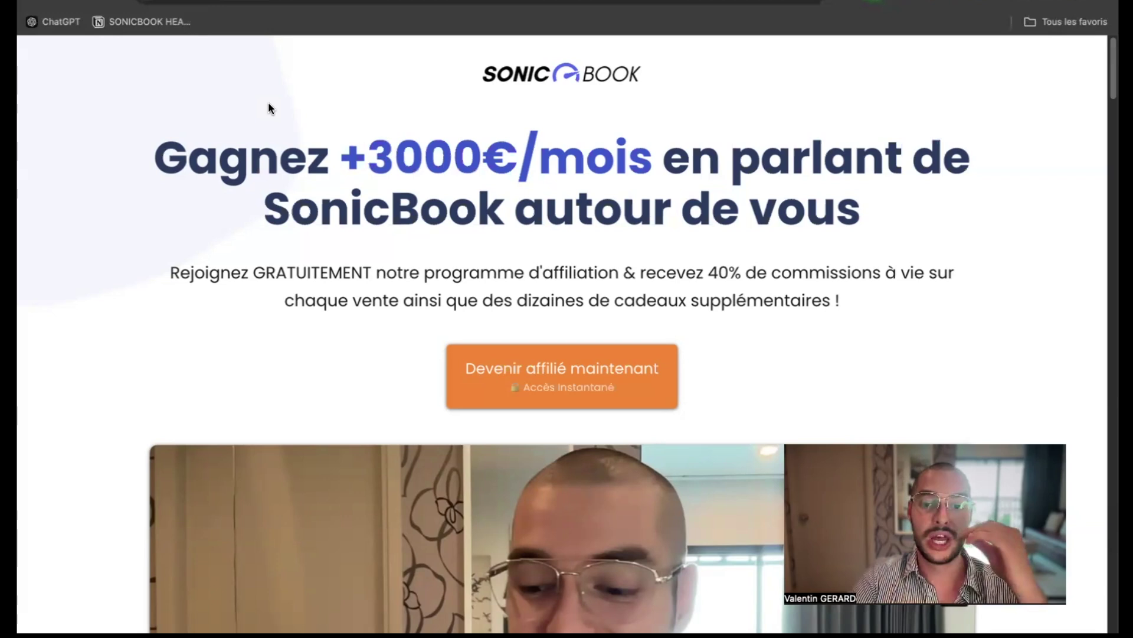
Read the affiliate page's commission offer and its figures for satisfied users, maximum basket and average basket
drag(720, 275, 938, 277)
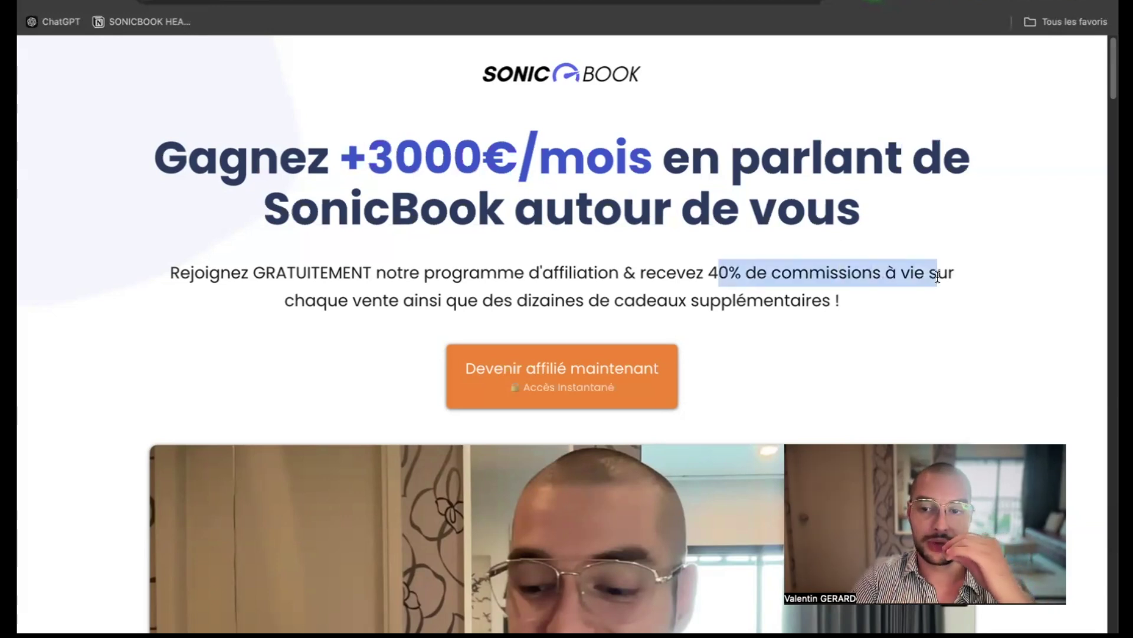
click(933, 277)
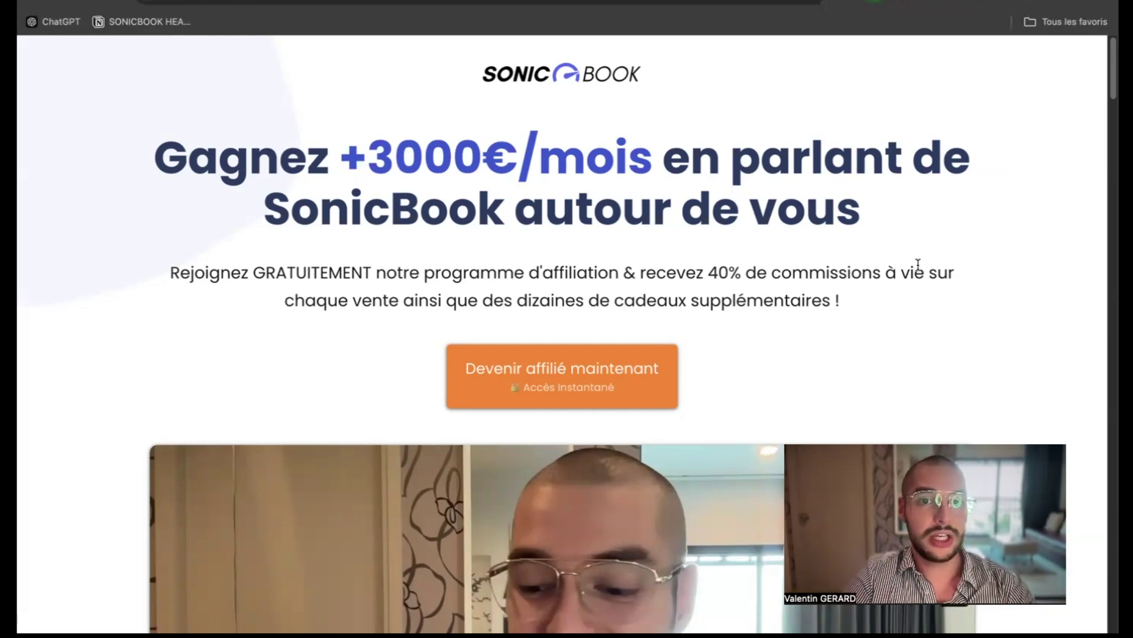
scroll(606, 176, down, 20)
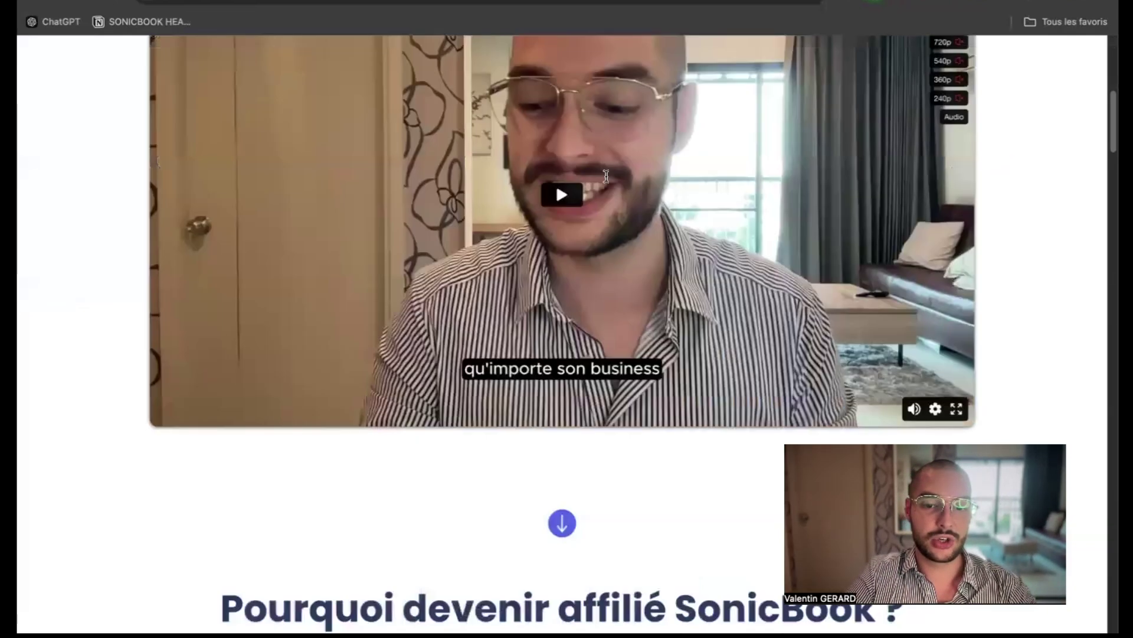
scroll(604, 183, down, 2)
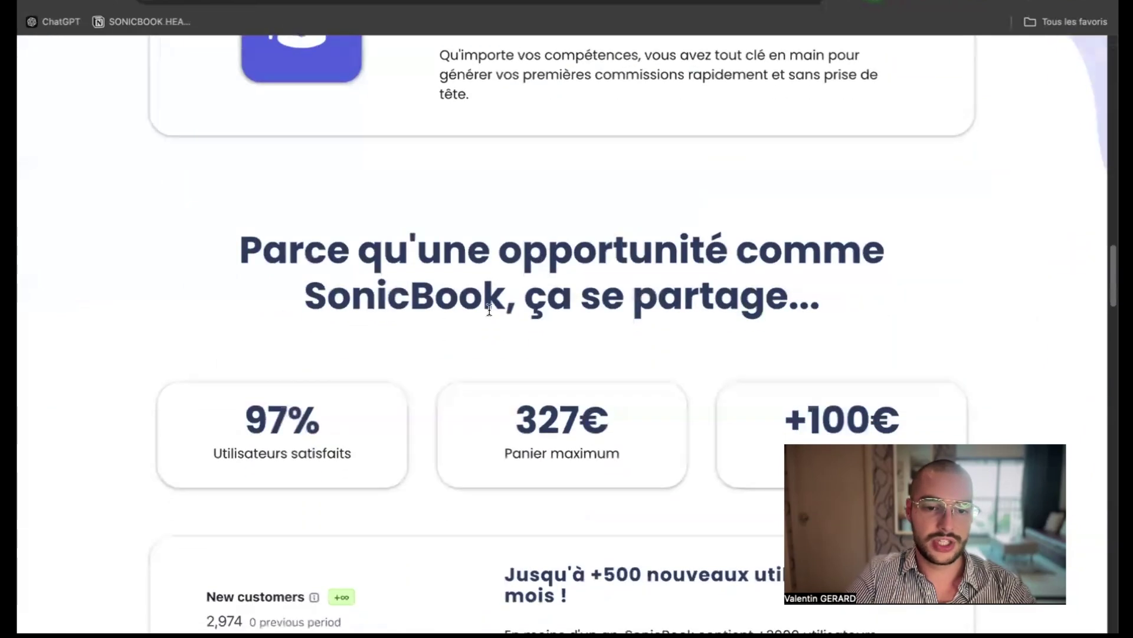
drag(224, 406, 374, 472)
click(378, 471)
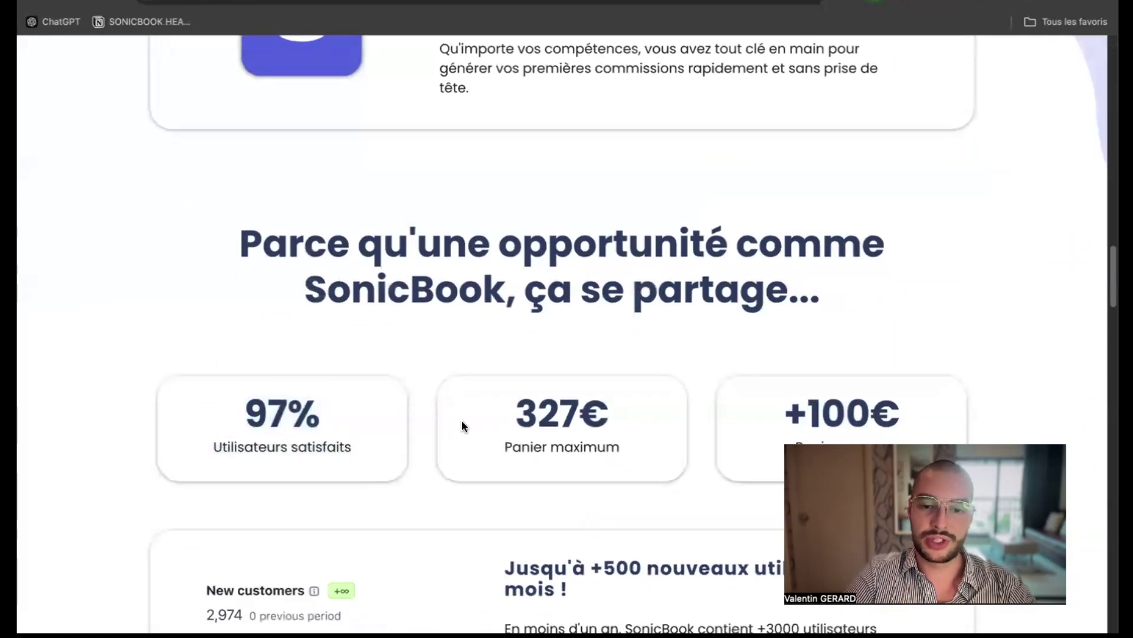
double_click(534, 421)
click(643, 432)
scroll(646, 424, down, 2)
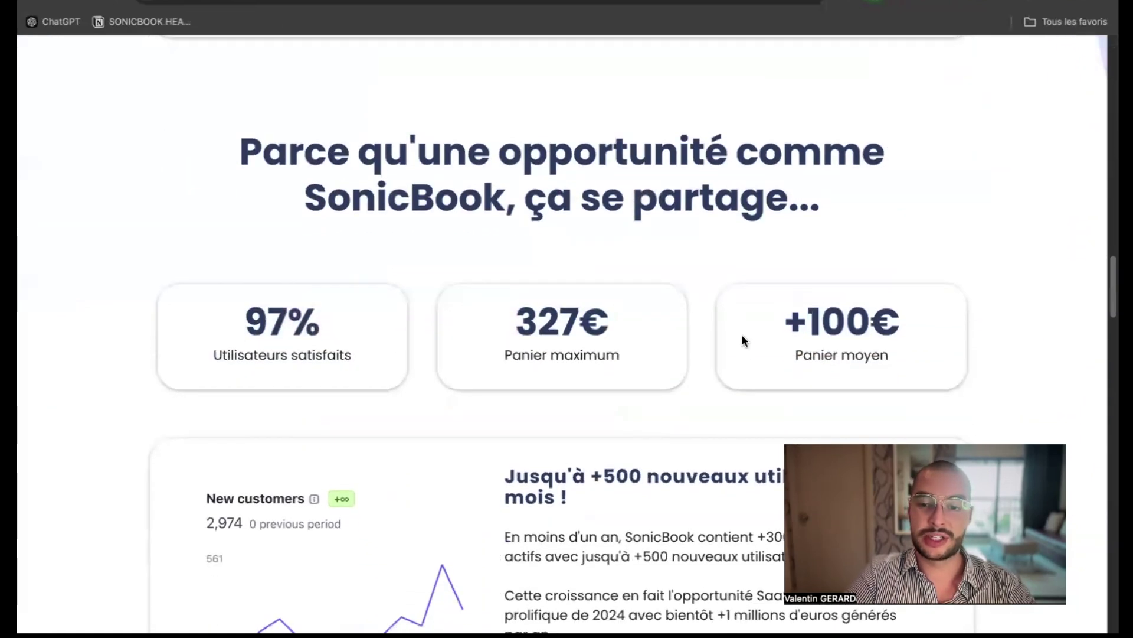
drag(742, 341, 923, 362)
click(919, 354)
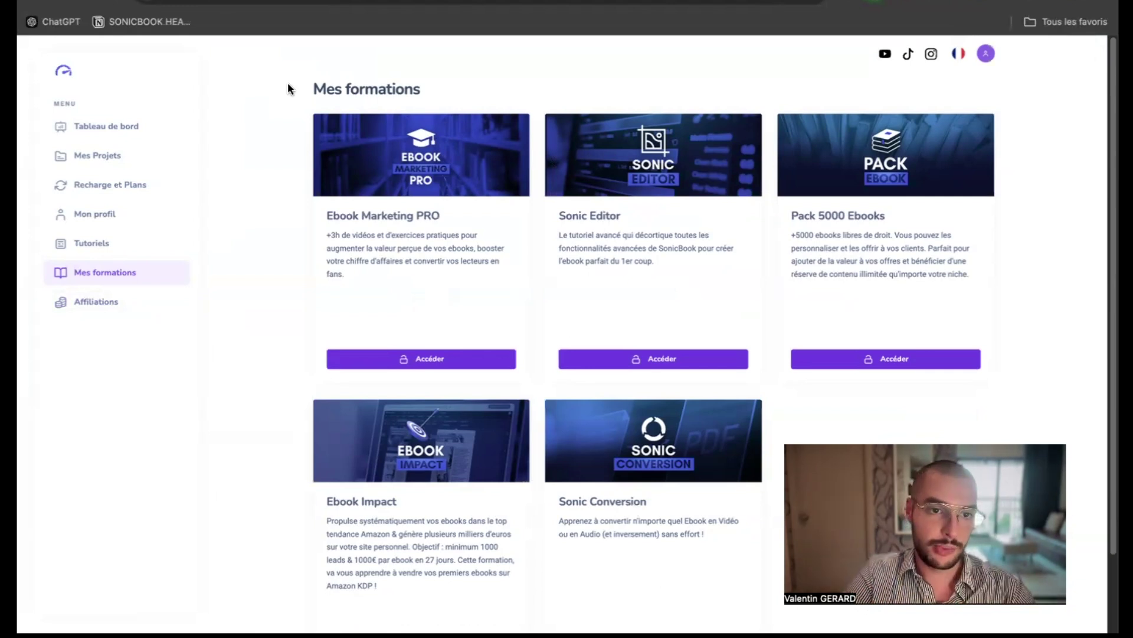
Return to the dashboard and start a new ebook from a document or article
click(126, 128)
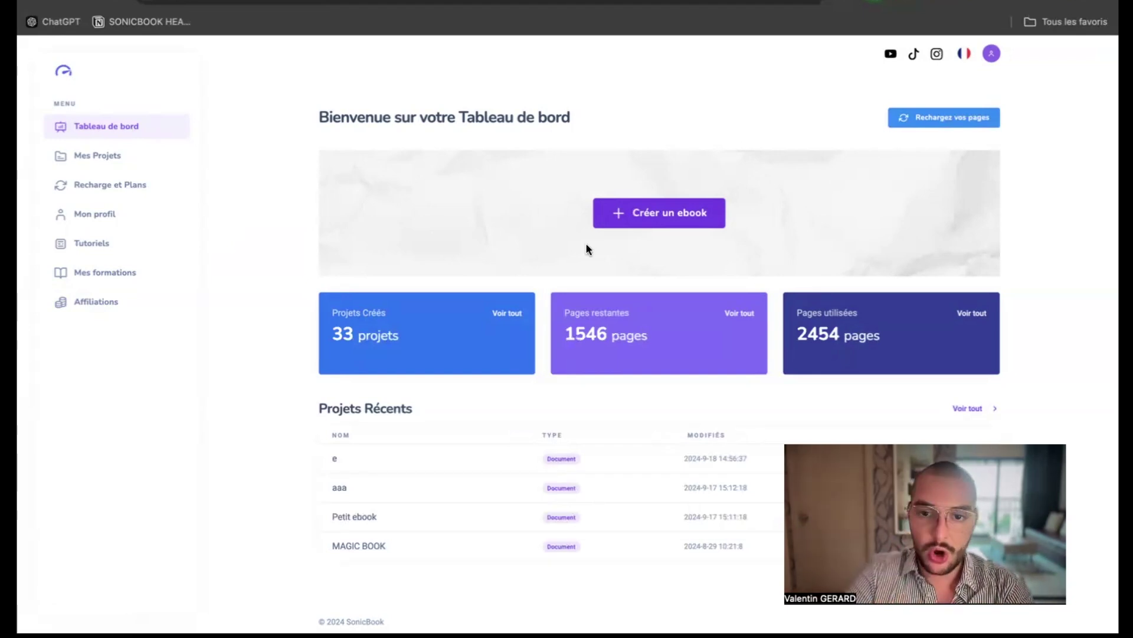
click(621, 221)
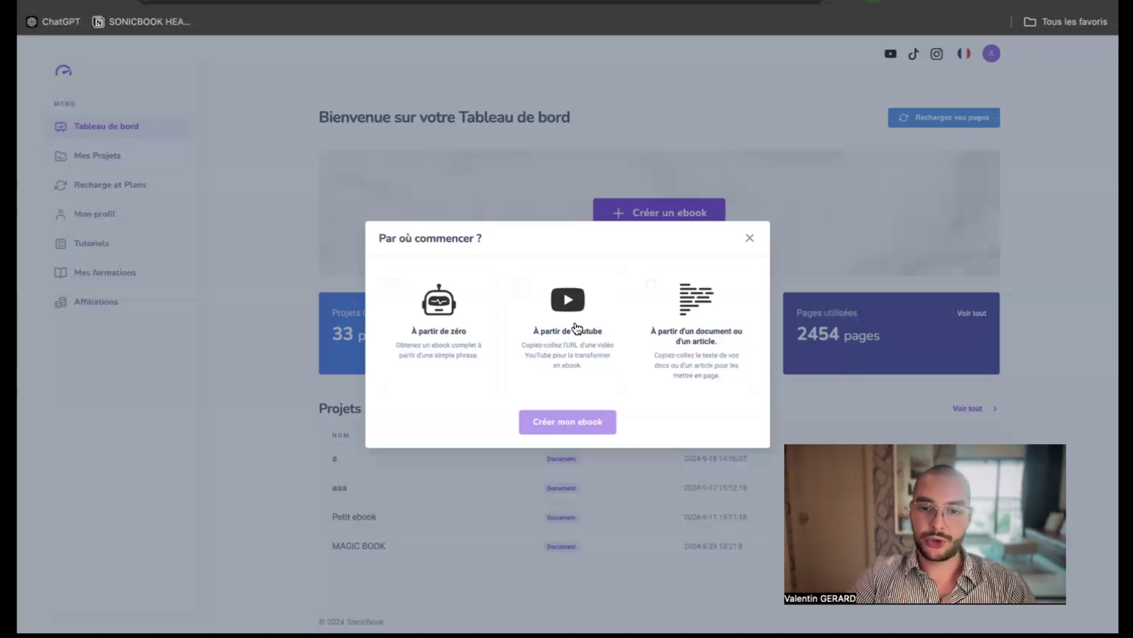
click(655, 337)
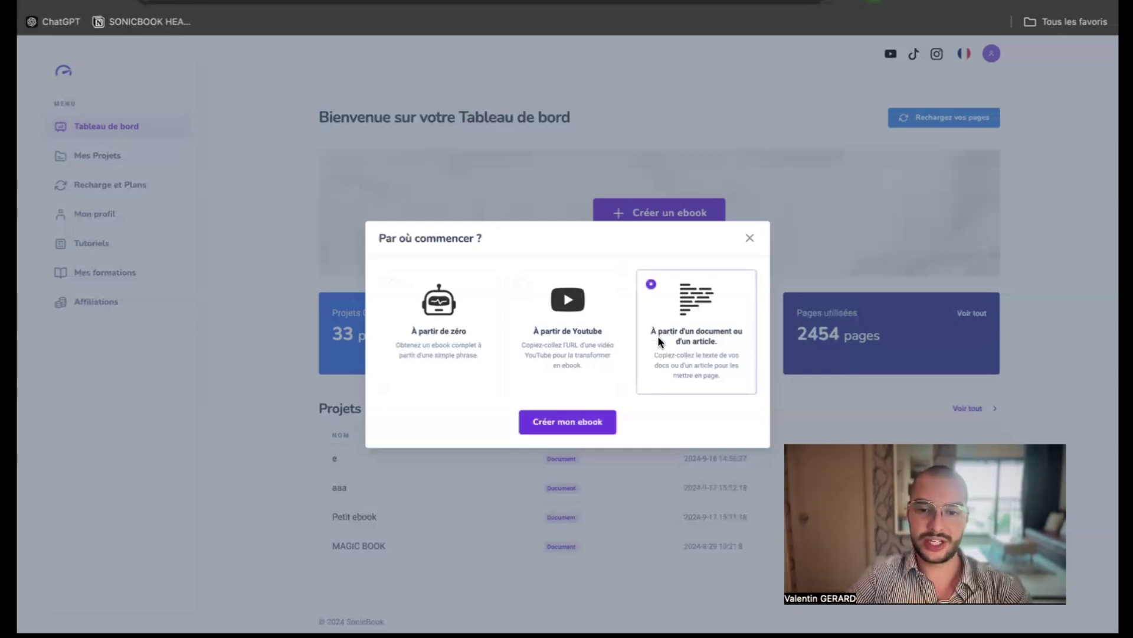
click(581, 425)
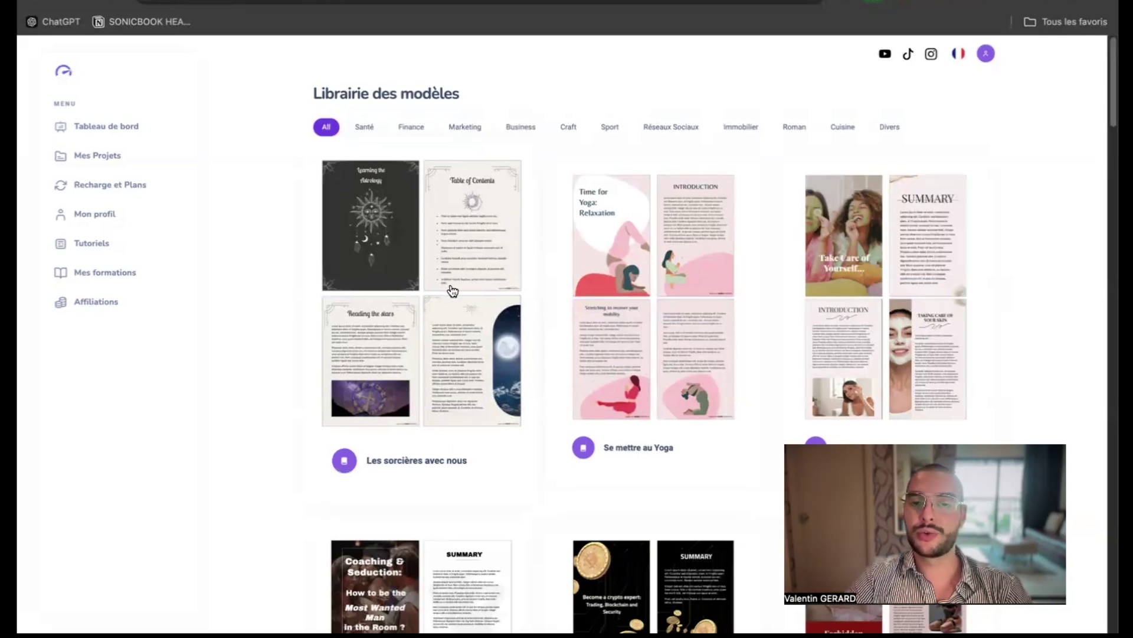
Look through the template library, choose the Les sorcières avec nous template and activate the ebook content field
scroll(453, 290, down, 4)
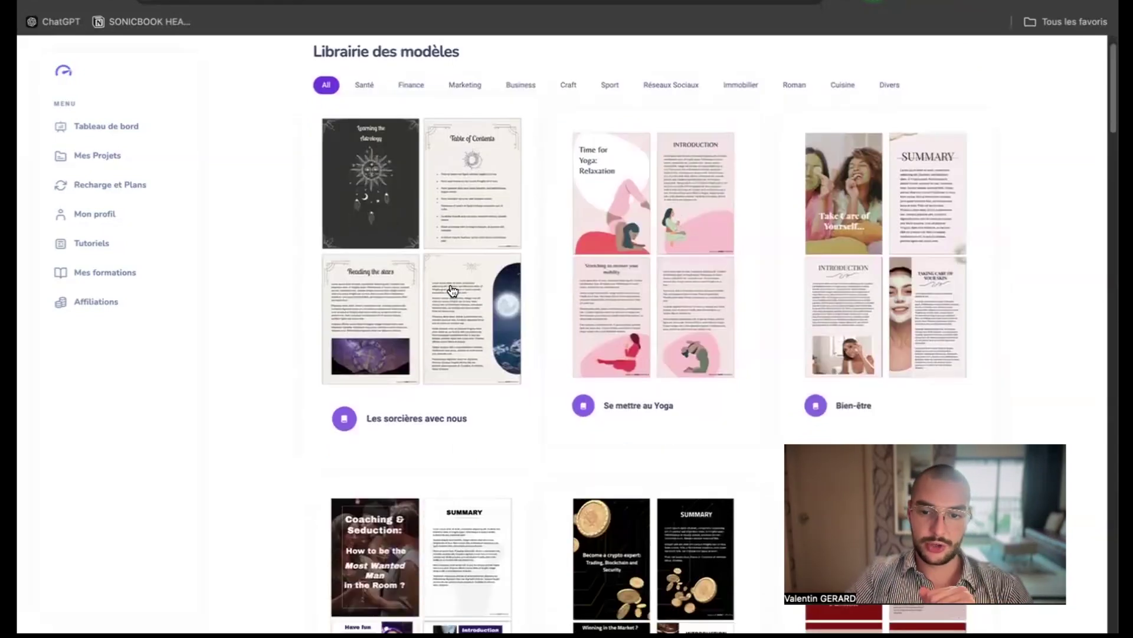
scroll(454, 292, down, 20)
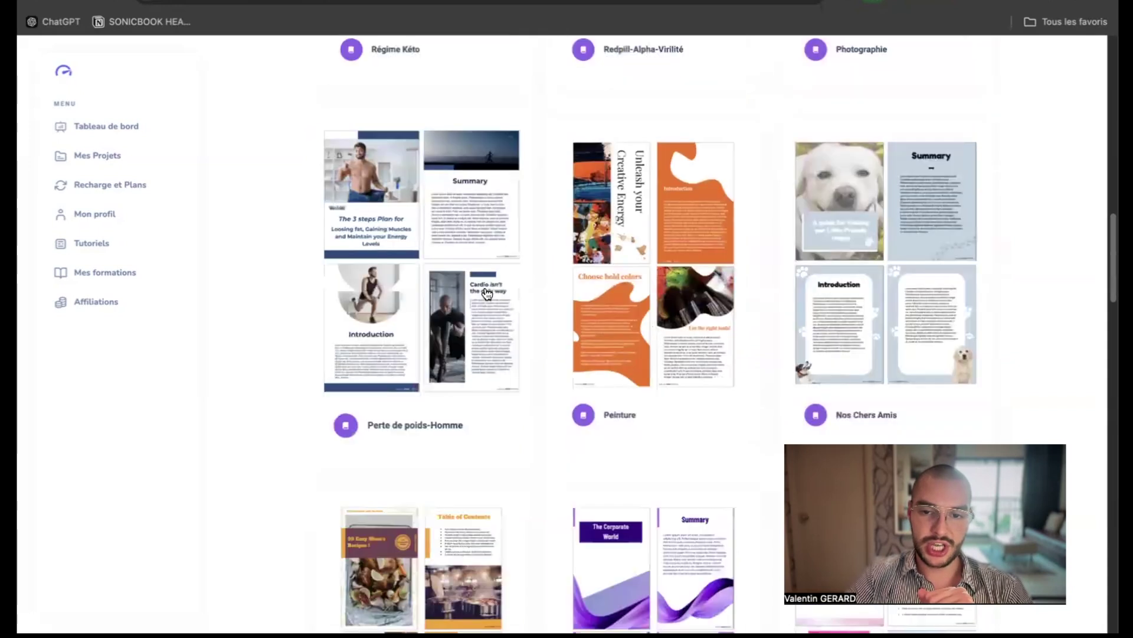
scroll(520, 294, down, 6)
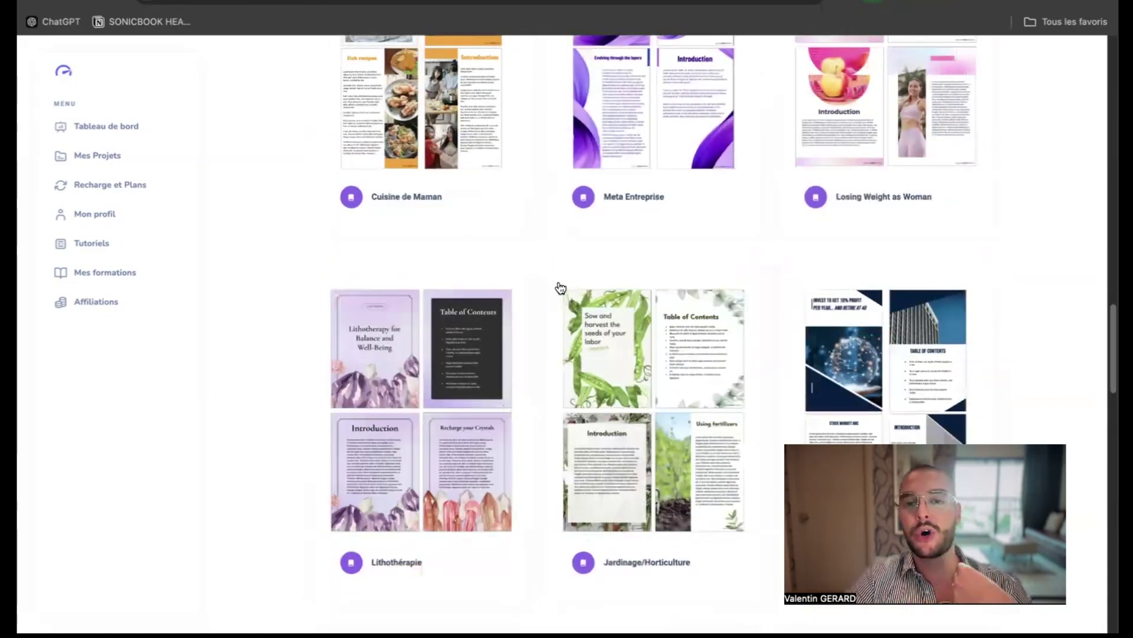
scroll(555, 284, up, 8)
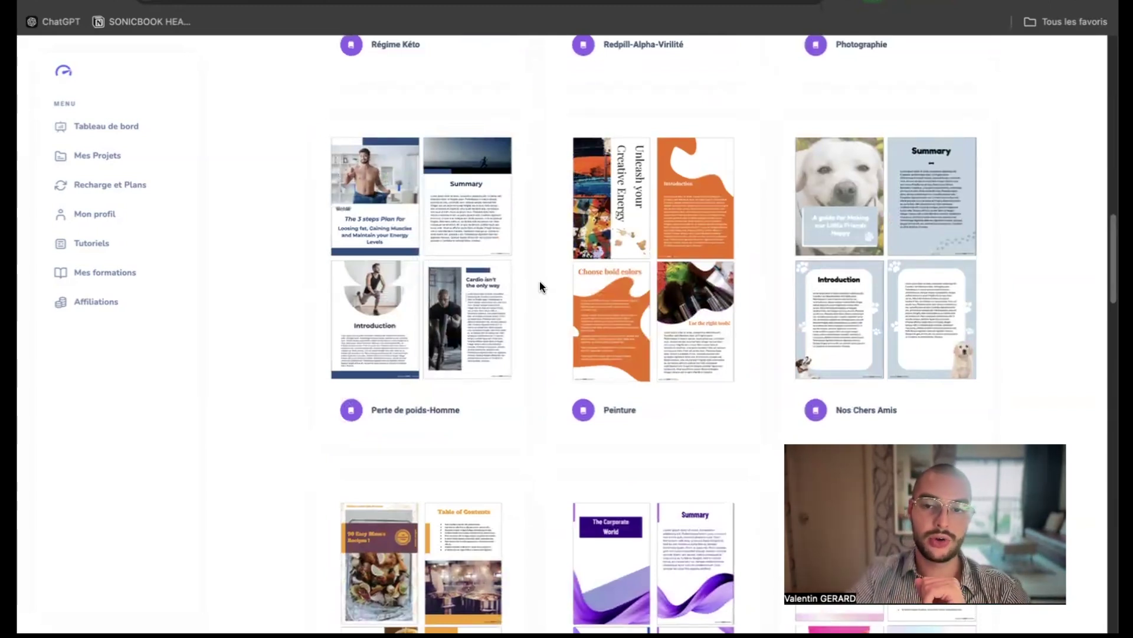
scroll(539, 281, up, 15)
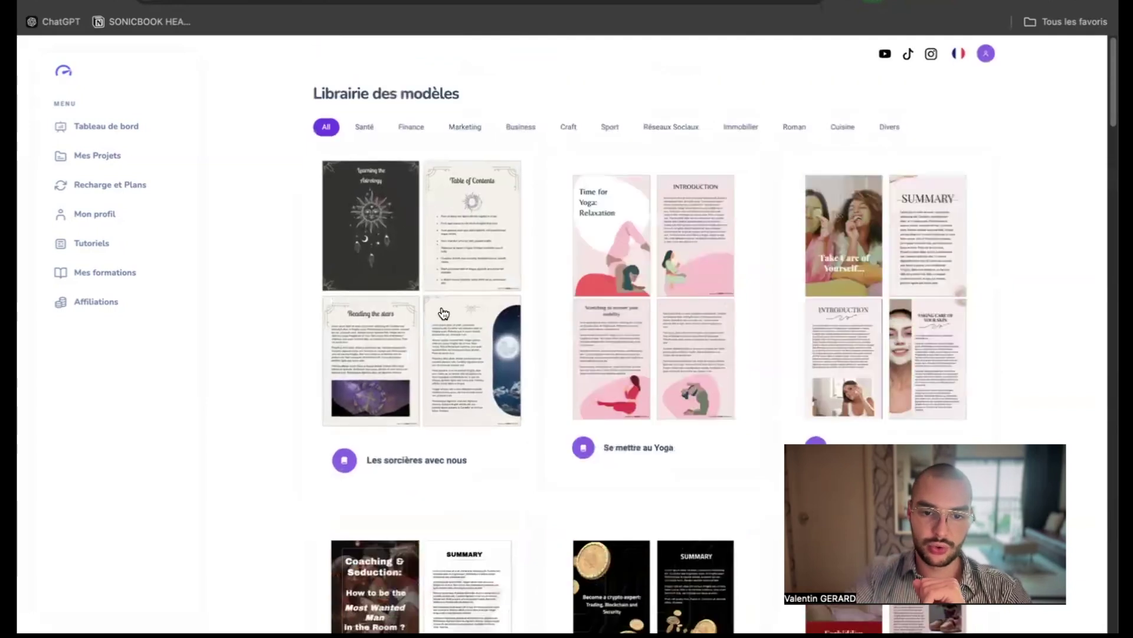
click(395, 287)
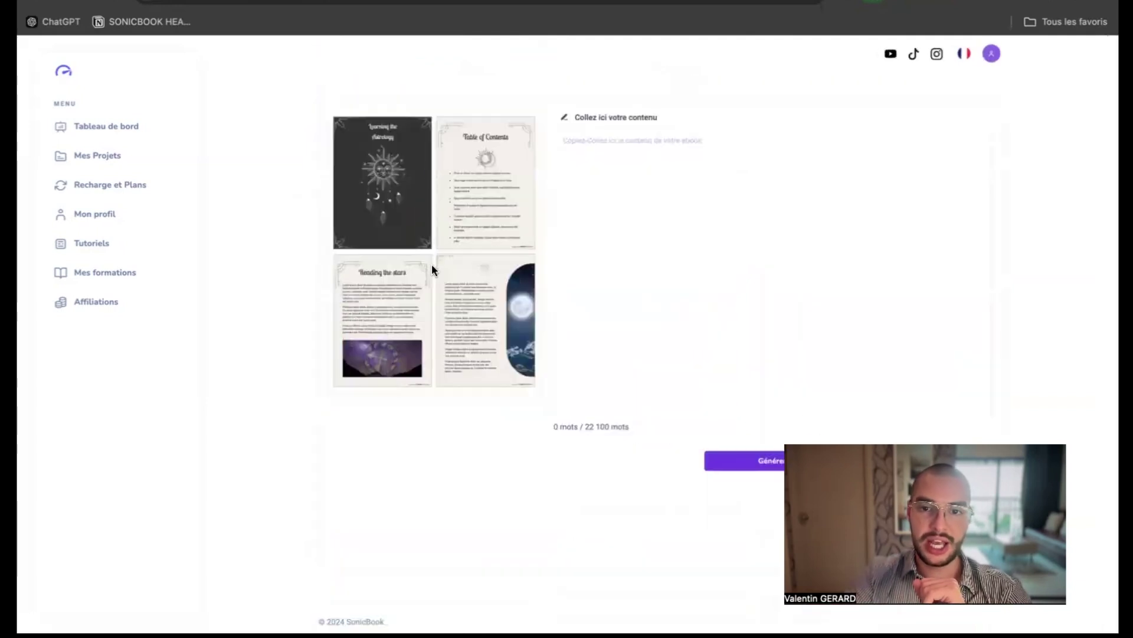
click(630, 149)
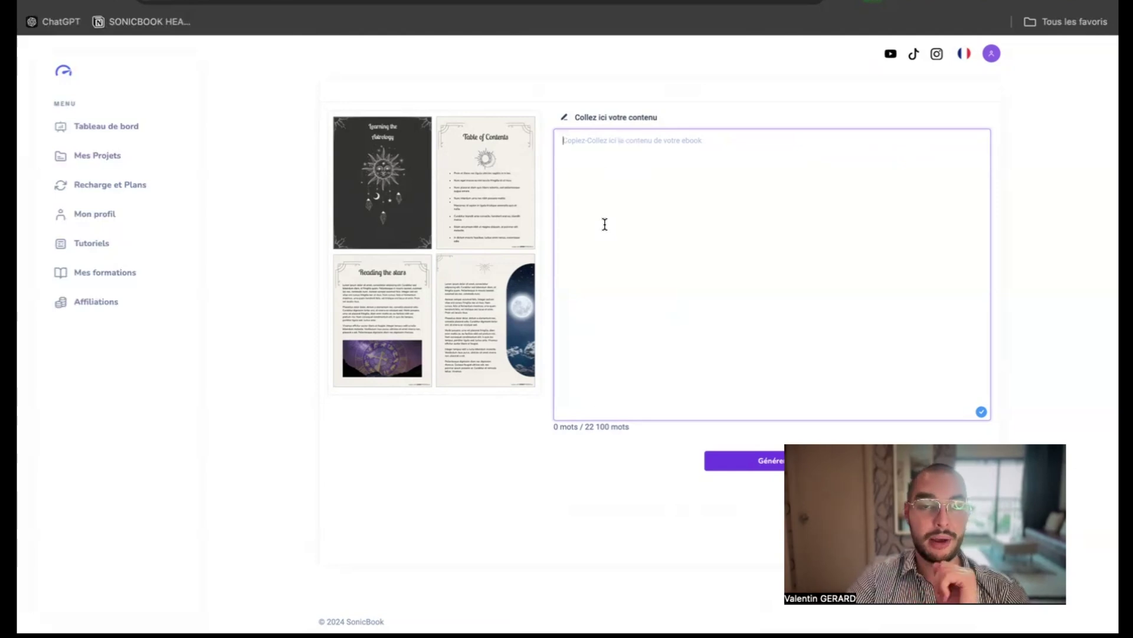
Go back to the dashboard and start a new ebook from YouTube with the Les sorcières avec nous template
click(82, 136)
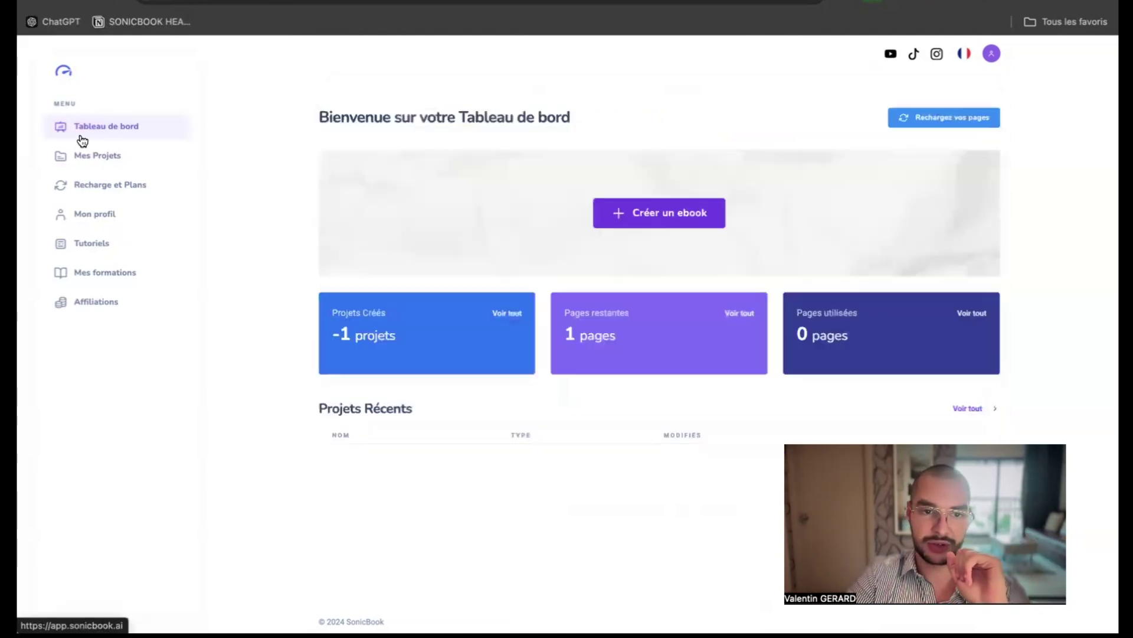
click(628, 206)
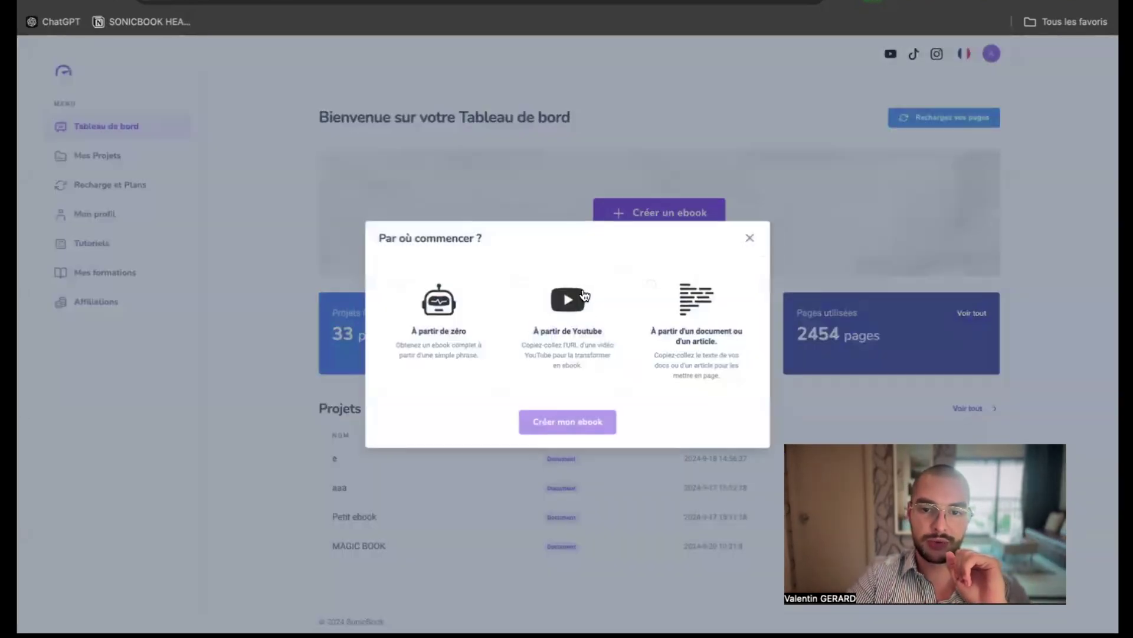
click(569, 424)
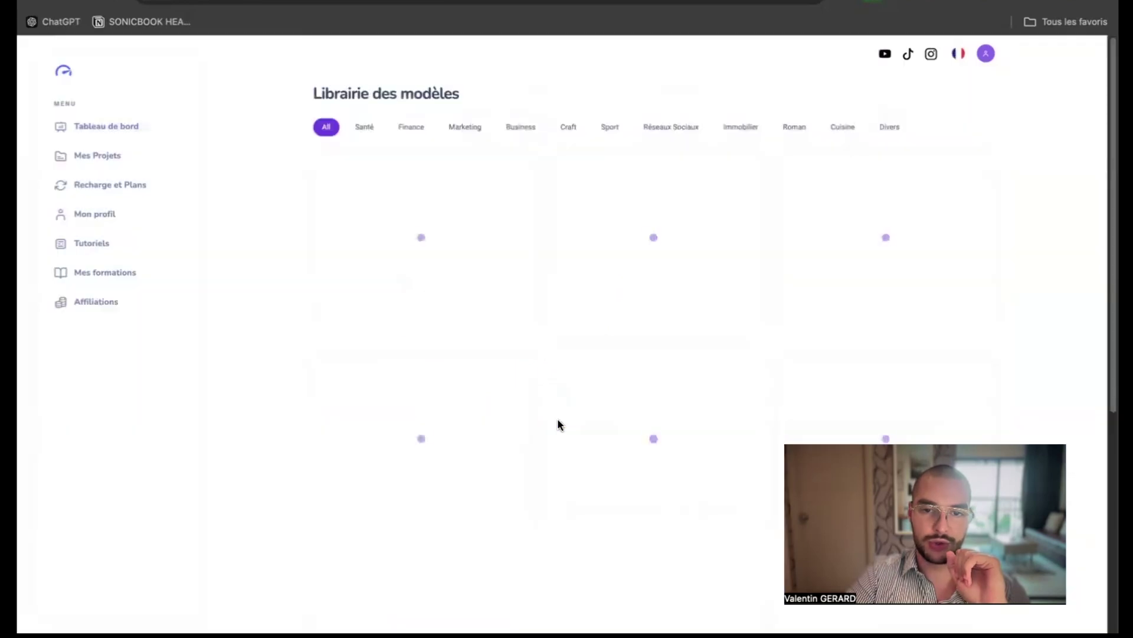
scroll(522, 304, down, 5)
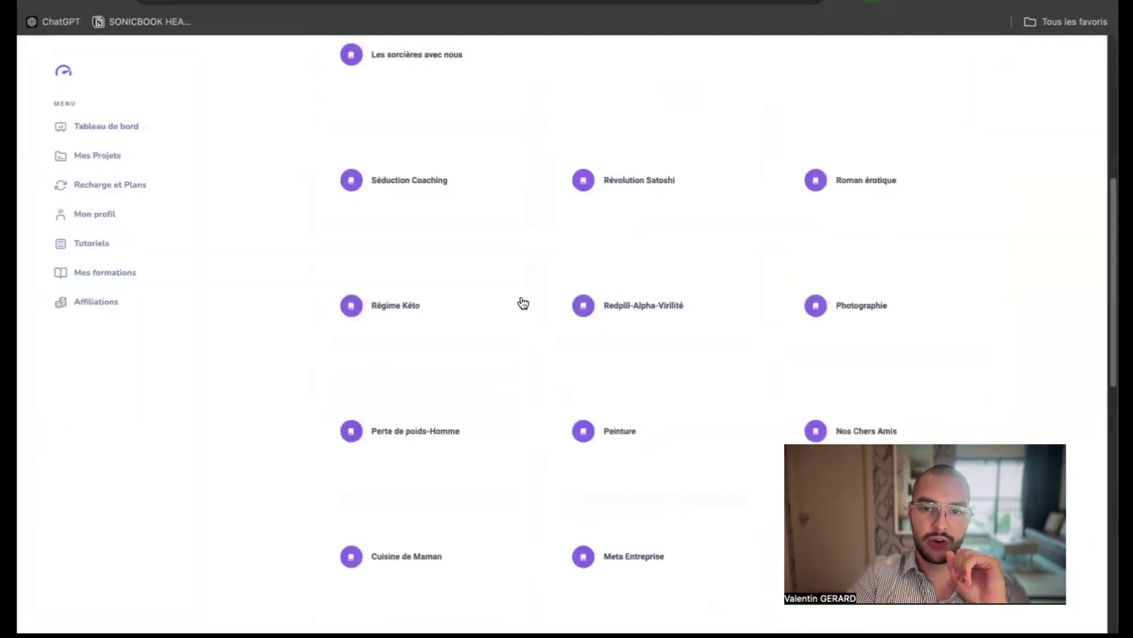
scroll(522, 303, up, 5)
click(438, 299)
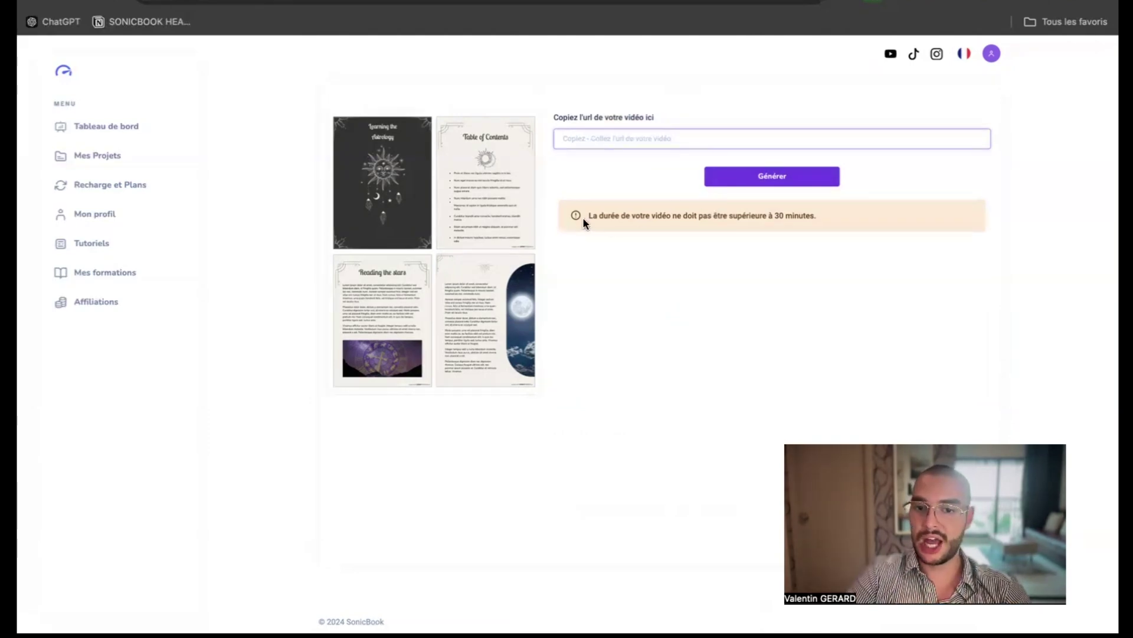
Read the notice about the maximum video duration on the video URL form
drag(587, 217, 818, 218)
click(818, 218)
triple_click(673, 217)
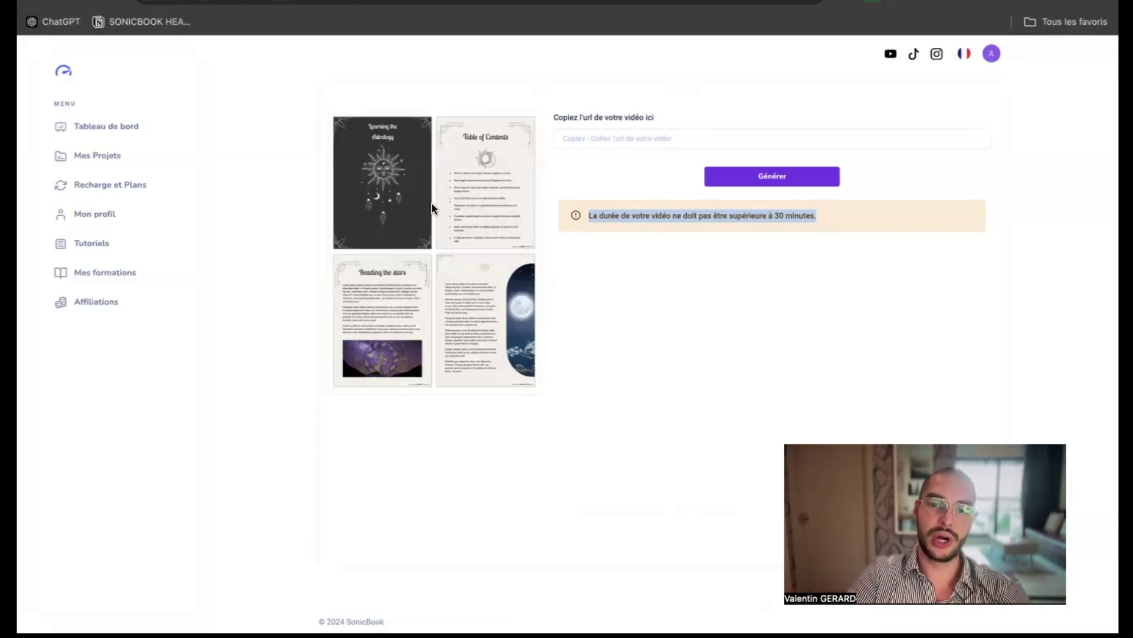
Return to the dashboard and start a new ebook with the À partir de zéro option
click(35, 3)
click(36, 3)
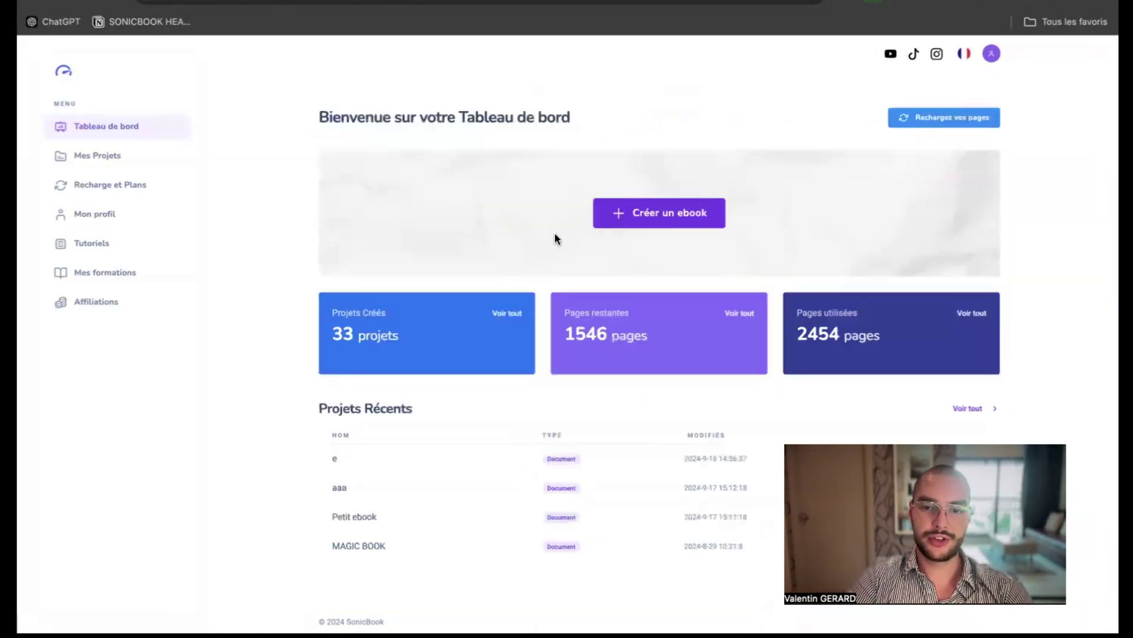
click(647, 222)
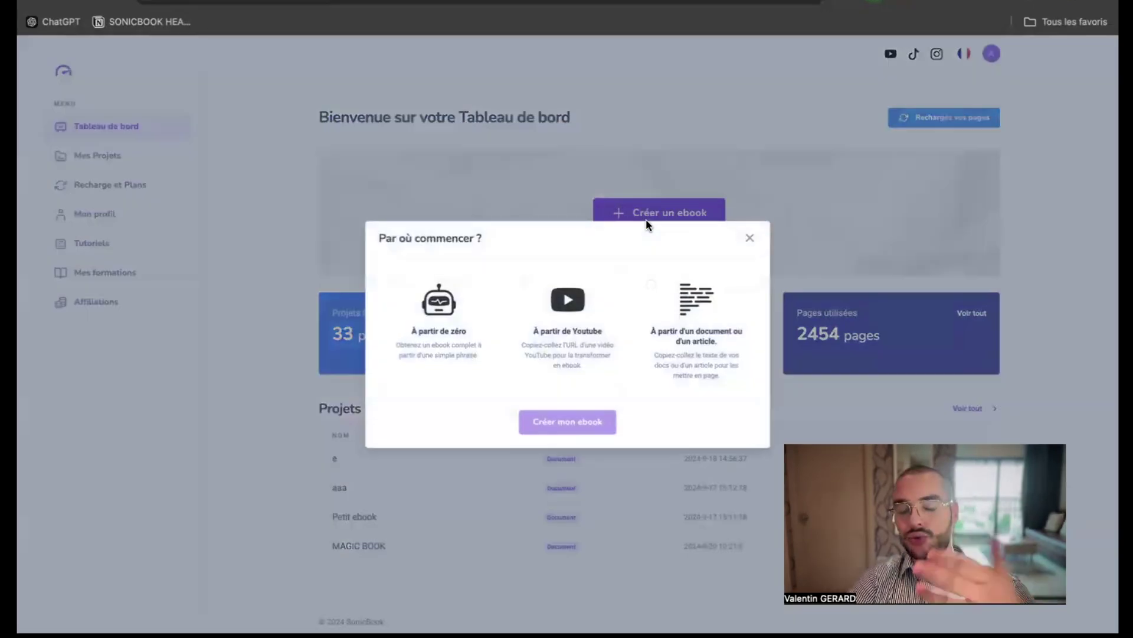
click(429, 326)
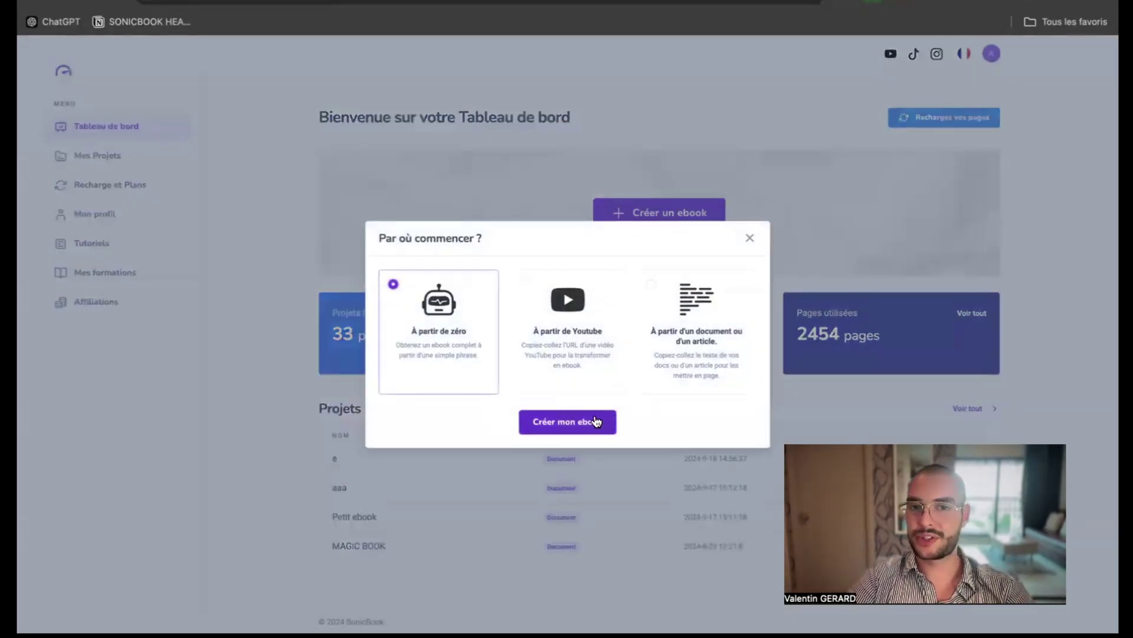
click(559, 420)
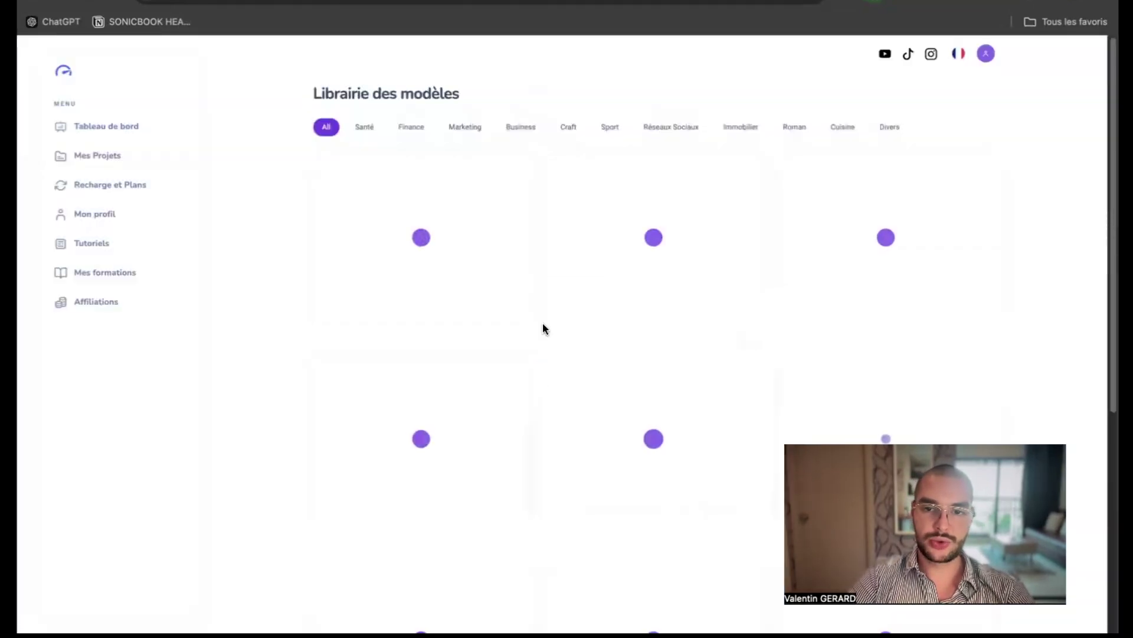
Display the older templates at the end of the template library and look through them
scroll(532, 254, down, 15)
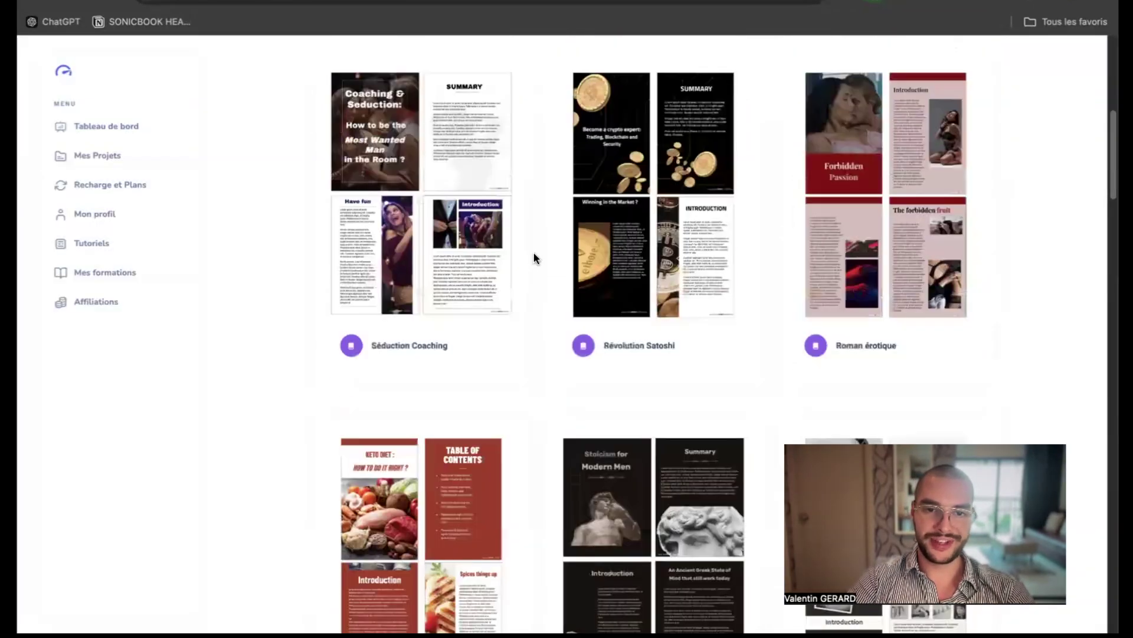
scroll(533, 254, down, 10)
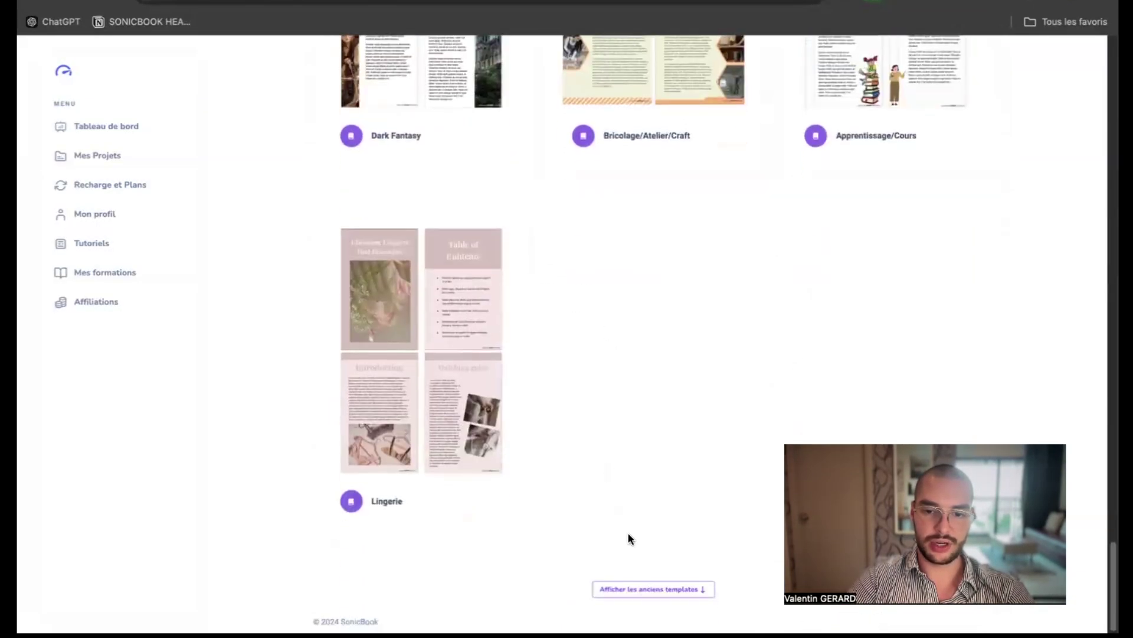
click(641, 592)
scroll(602, 377, down, 4)
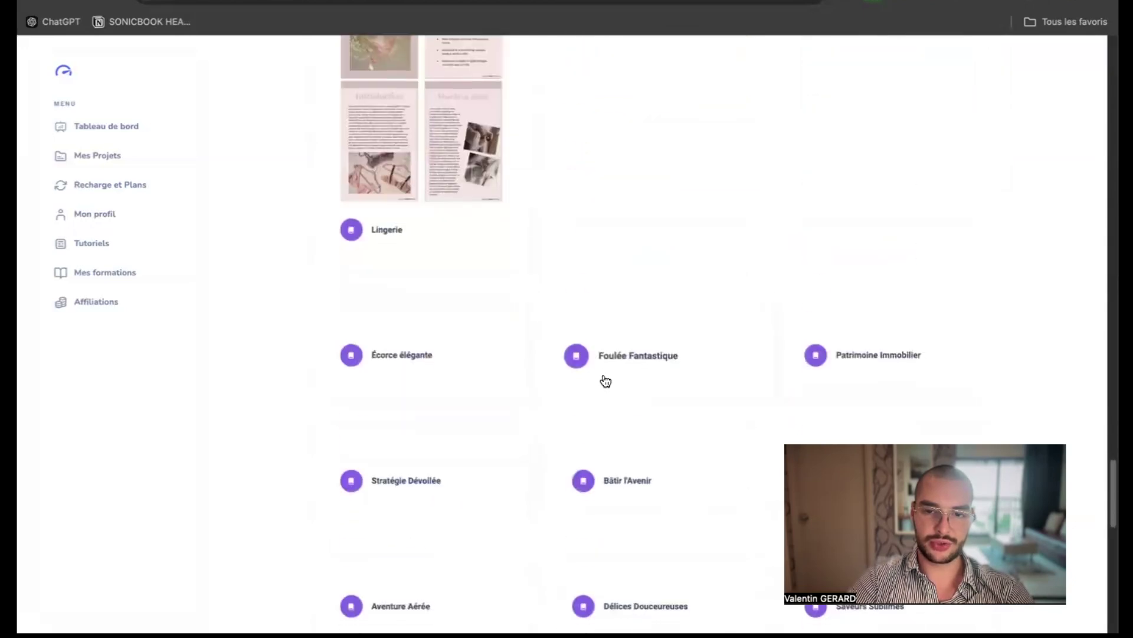
scroll(514, 318, down, 12)
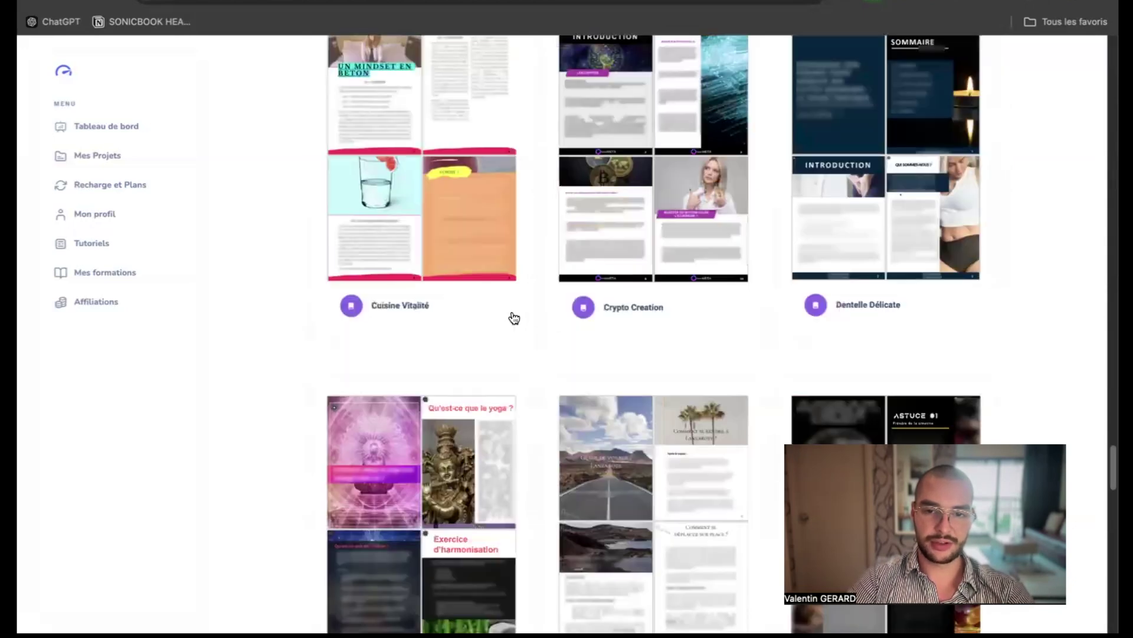
scroll(514, 318, up, 20)
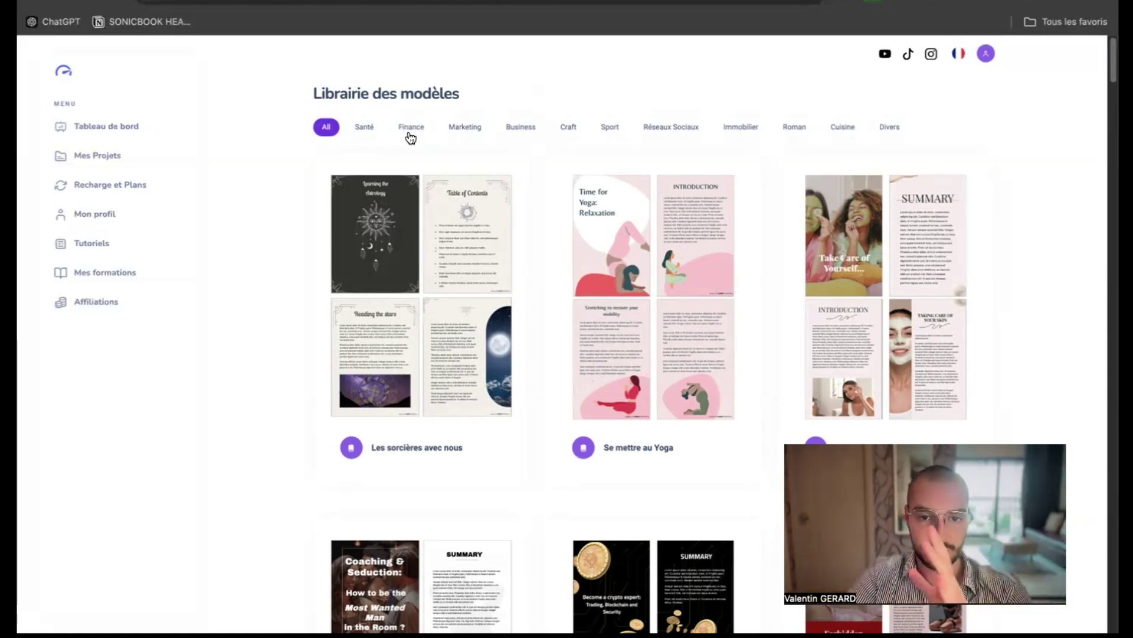
Choose the Les sorcières avec nous template and set the ebook's subject to "3 étapes pour apprendre l'astrologie en ligne"
click(432, 287)
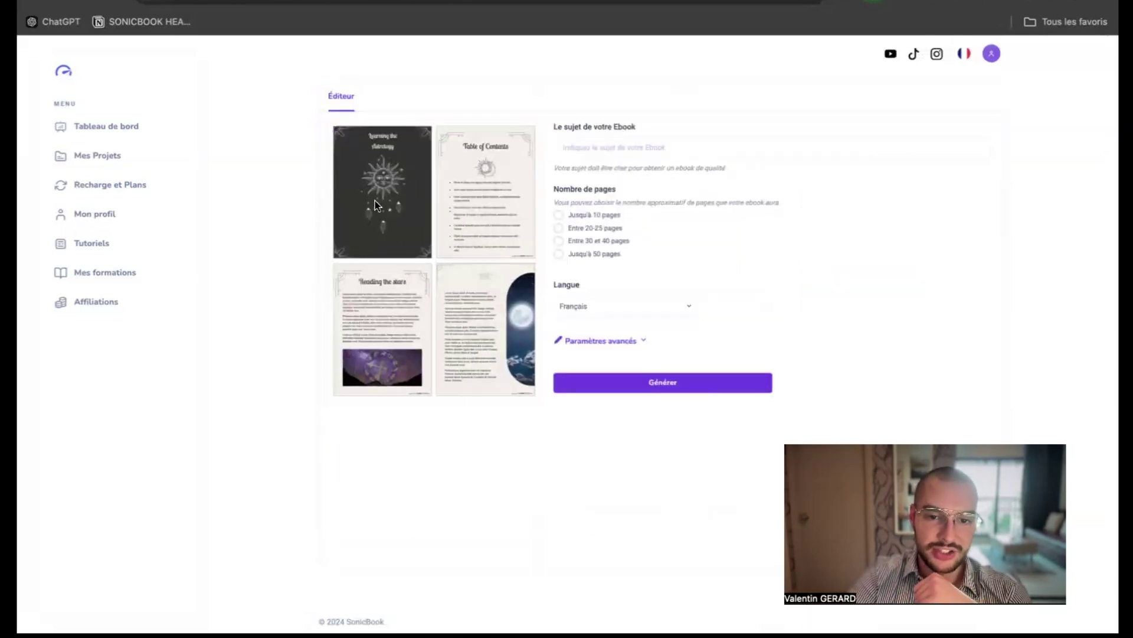
click(706, 147)
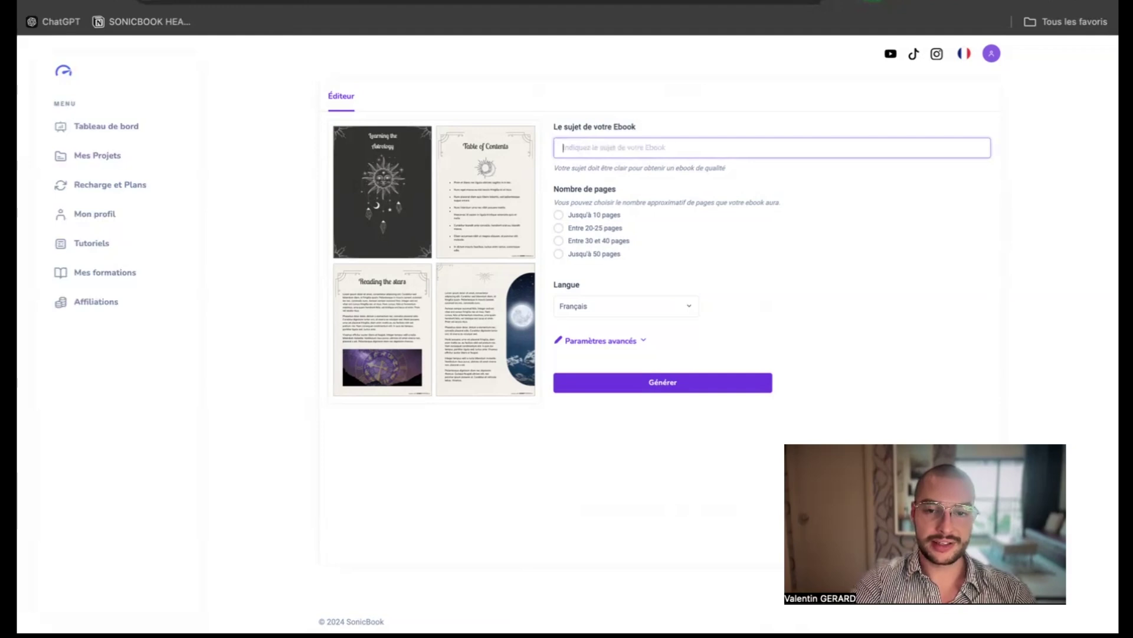
text(5 ÉTAPES)
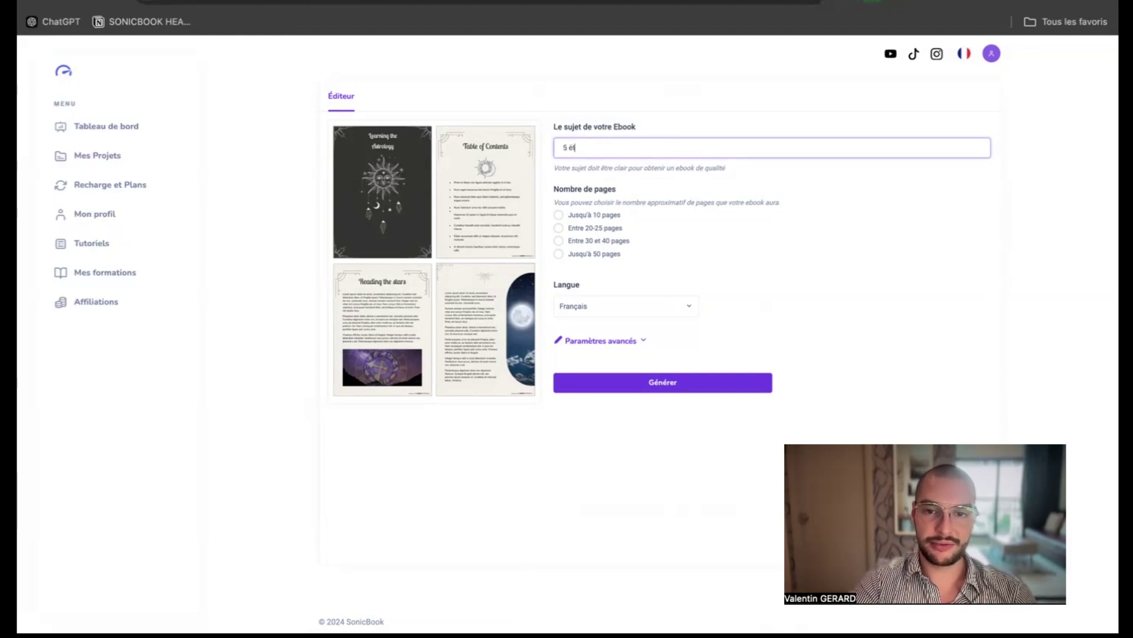
text(tapes pour apprendre l'as)
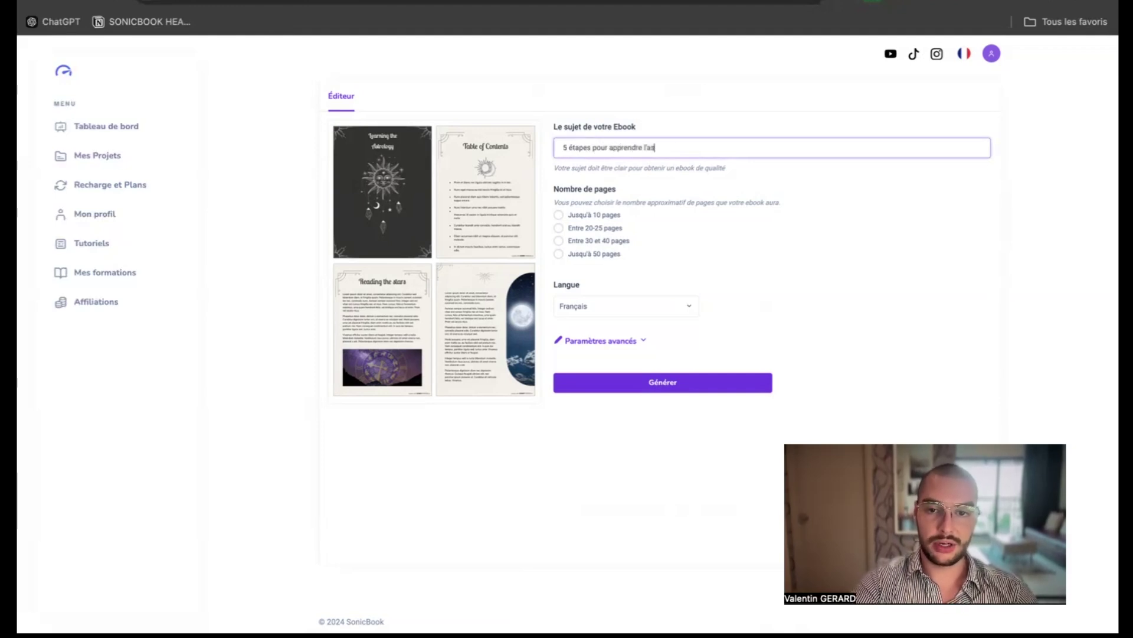
text(trologie en ligne)
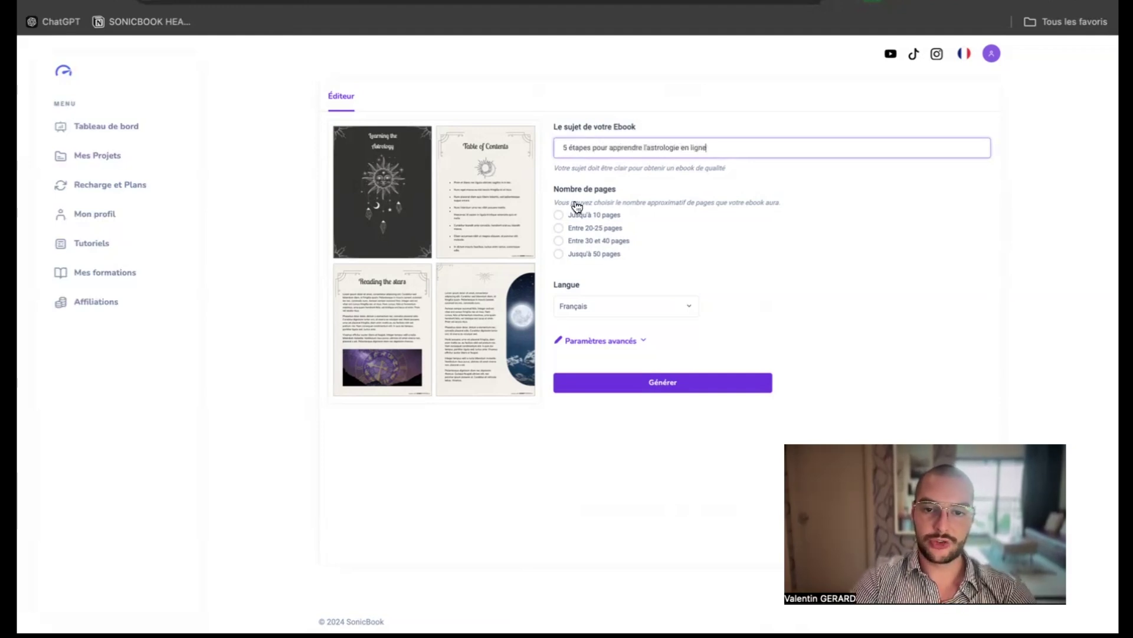
text(3)
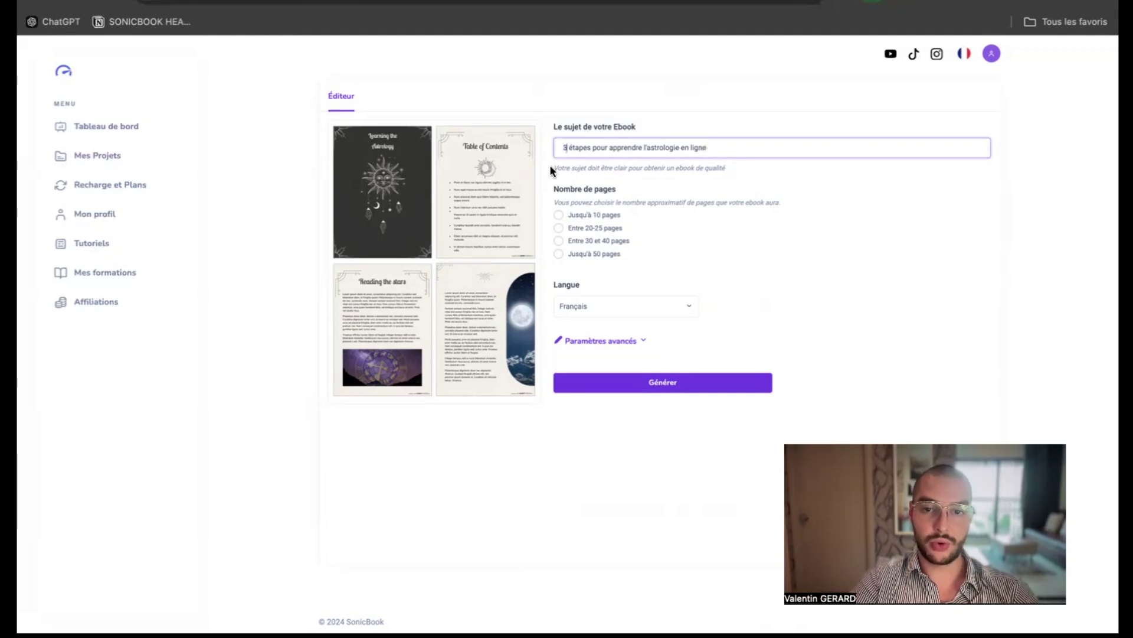
Set the number of pages to Jusqu'à 10 pages and check the Langue setting
click(569, 215)
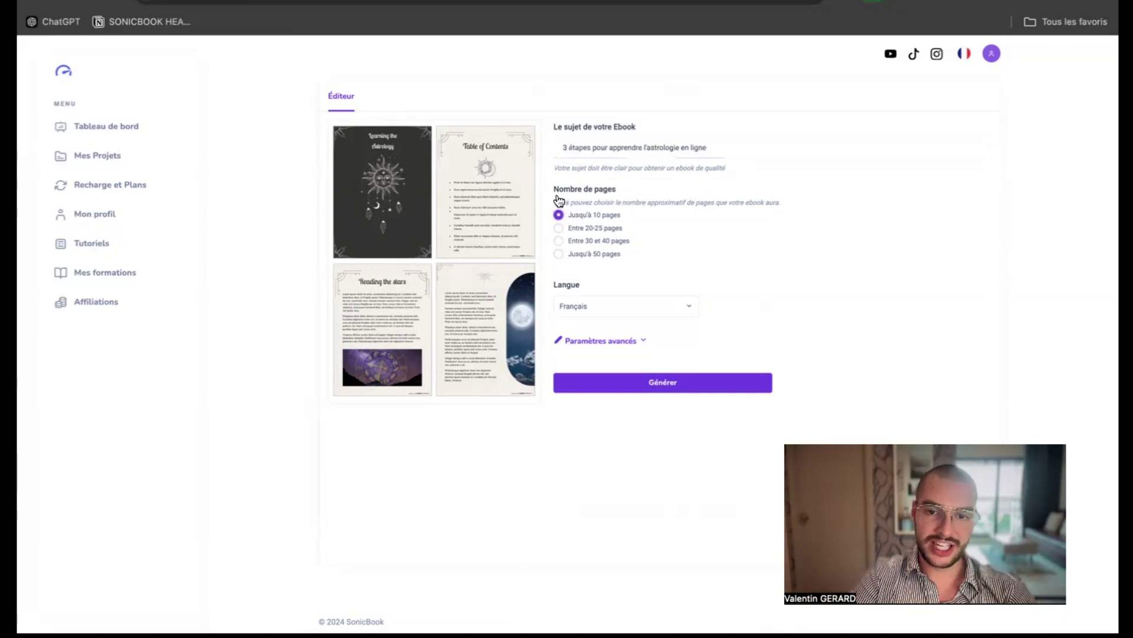
drag(554, 188, 617, 190)
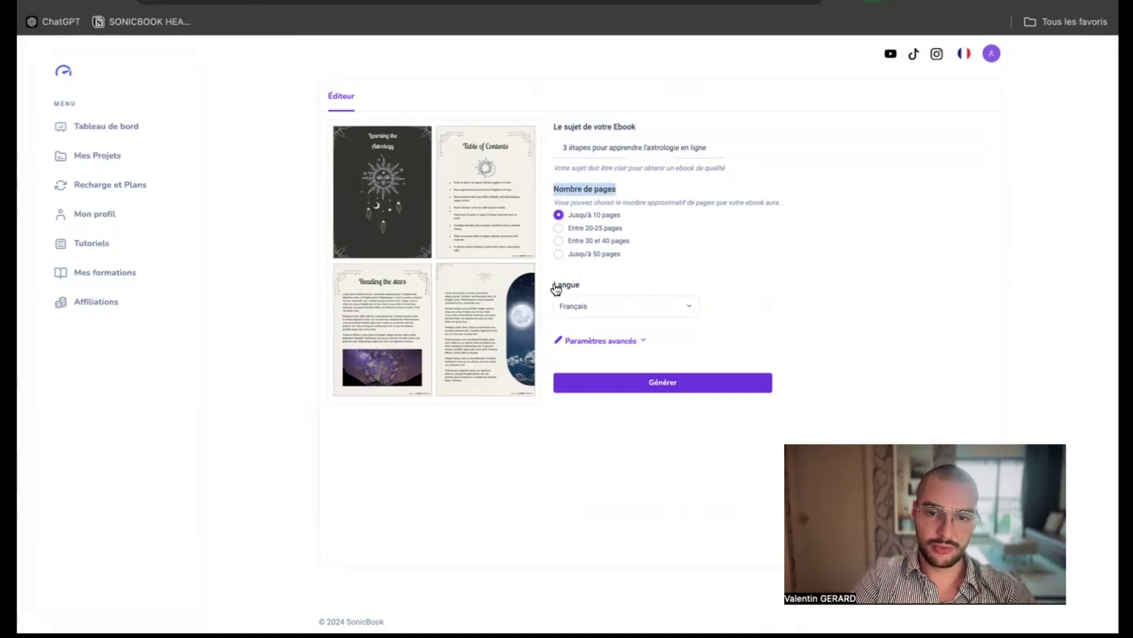
drag(556, 289, 586, 284)
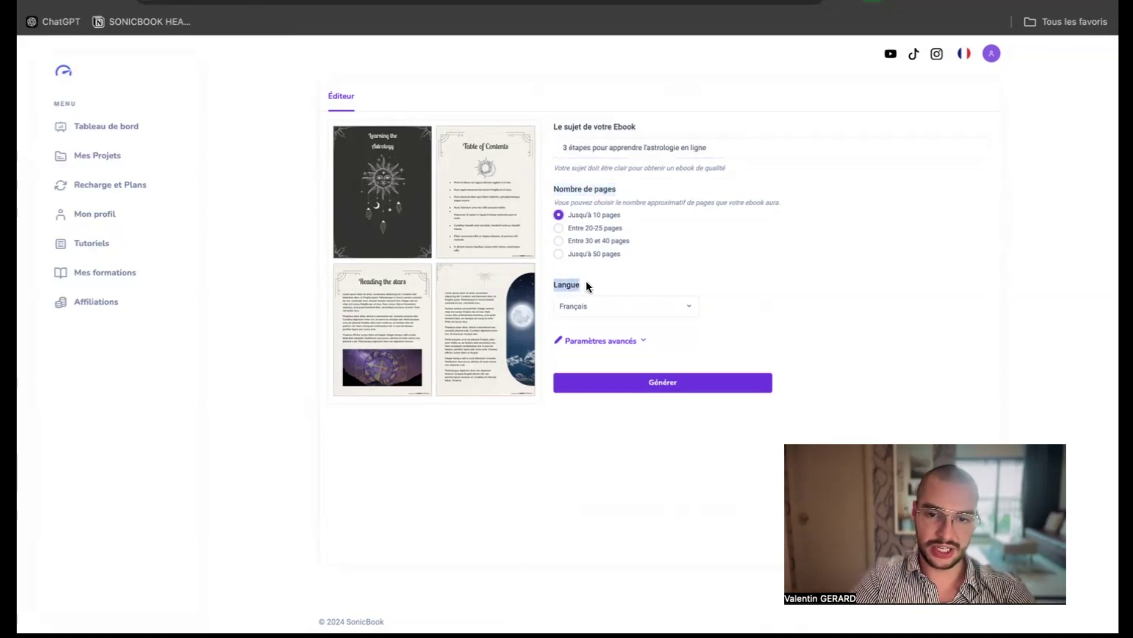
Expand the advanced settings and examine the tone options and the Contextualisation fields for introduction, chapters and conclusion
click(602, 347)
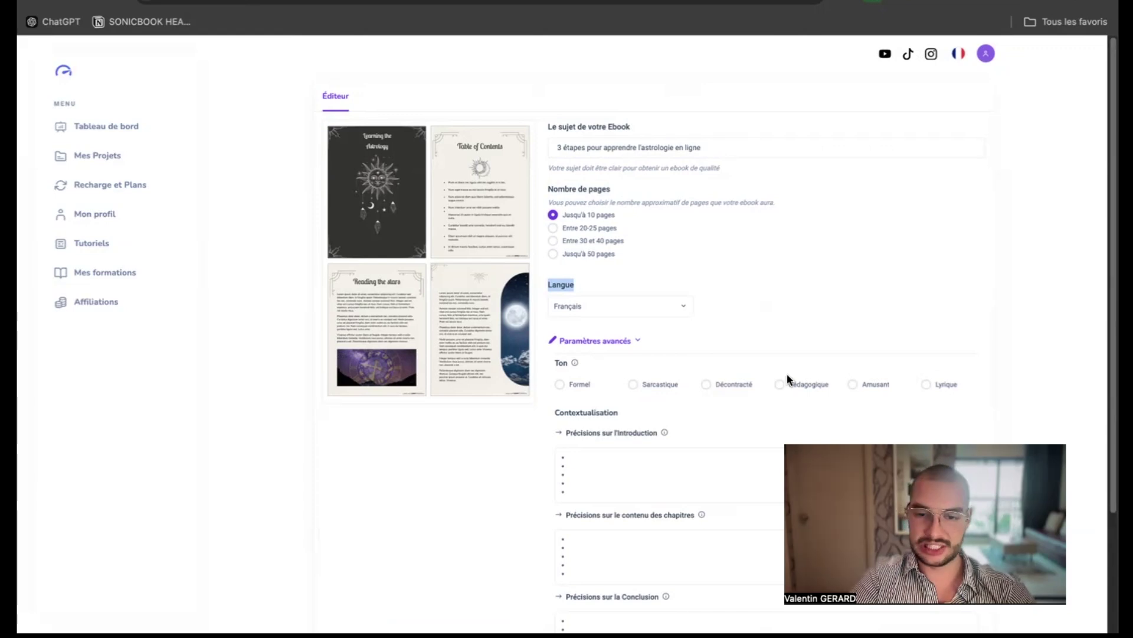
scroll(642, 378, down, 1)
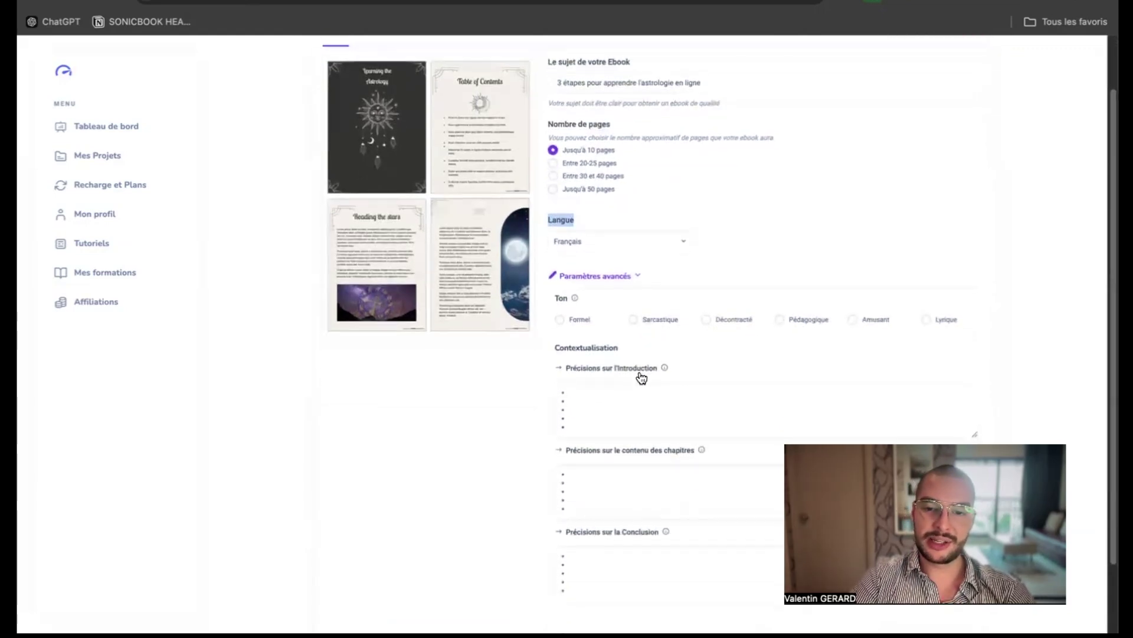
scroll(642, 378, down, 1)
drag(548, 324, 621, 320)
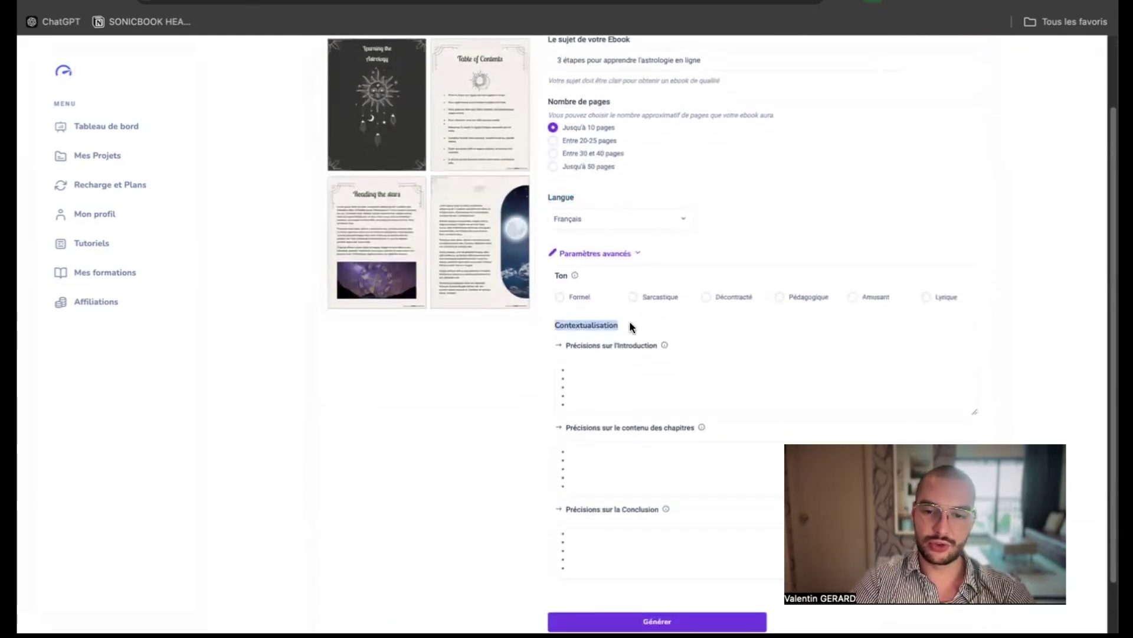
click(629, 320)
click(608, 369)
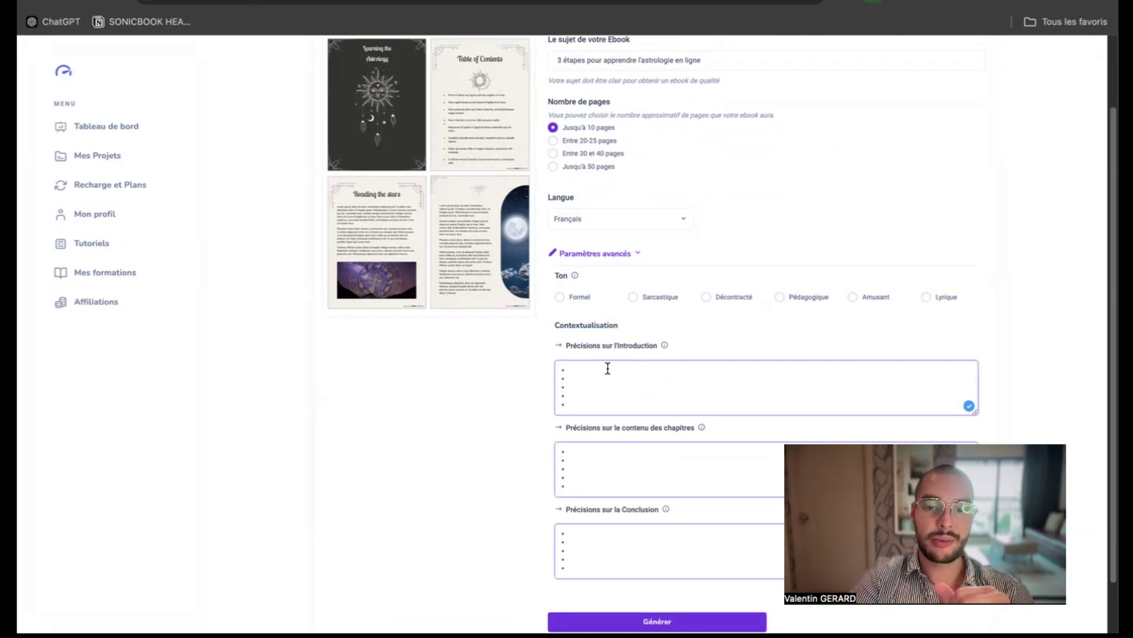
click(595, 452)
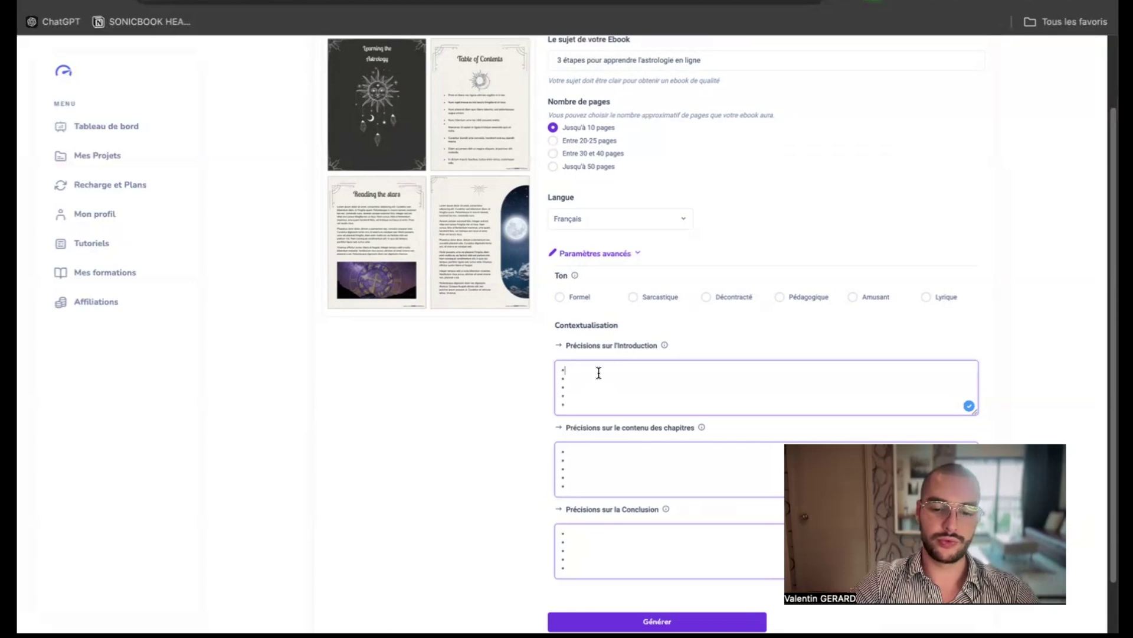
Try out the introduction details with the sample text "présentation de moi même à savoir :" and delete it again
text(présentation d)
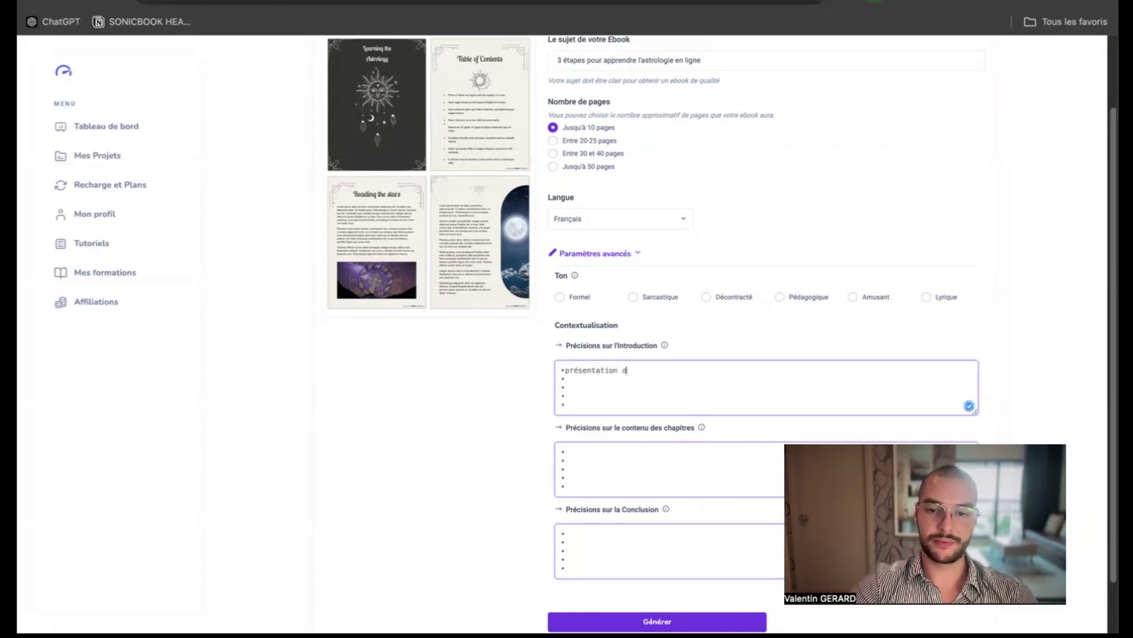
text(e moi même à savo)
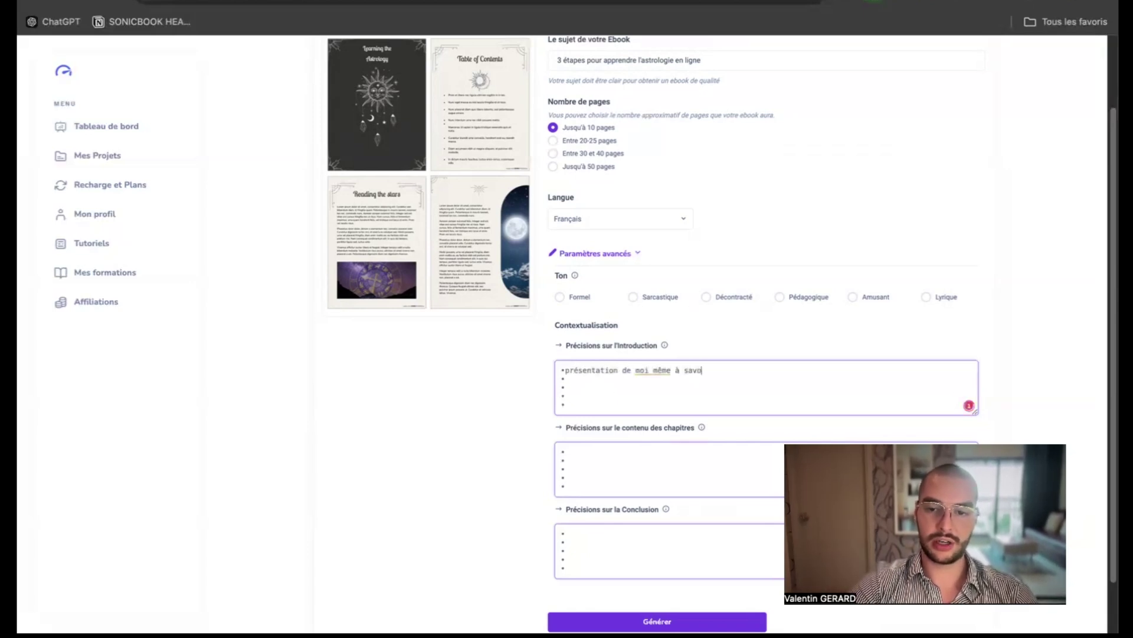
text(ir :)
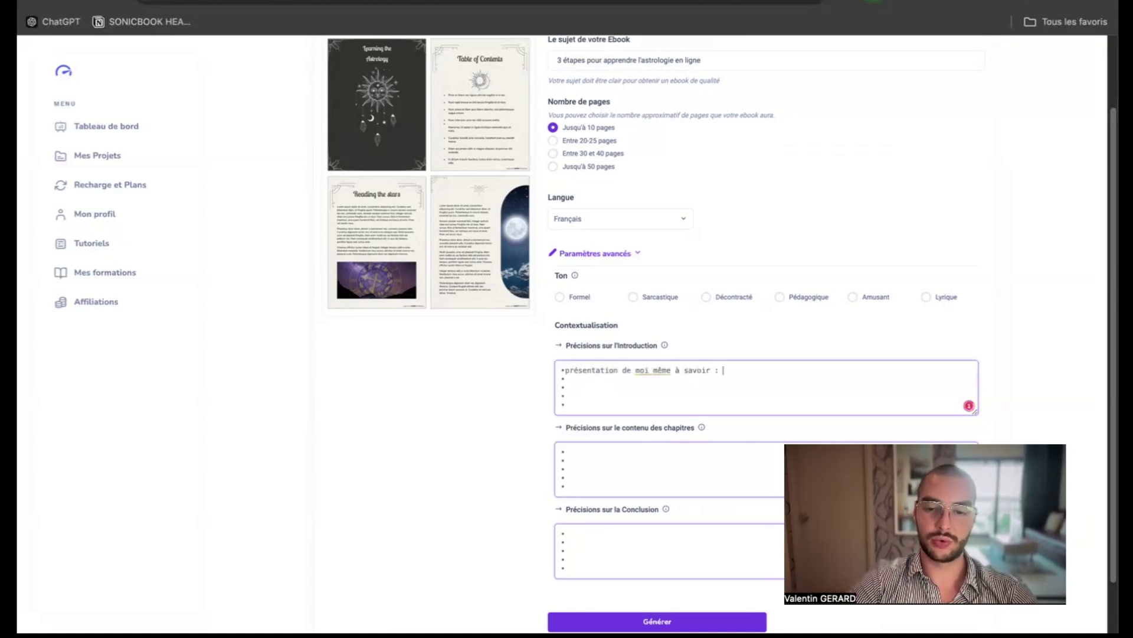
drag(725, 371, 526, 367)
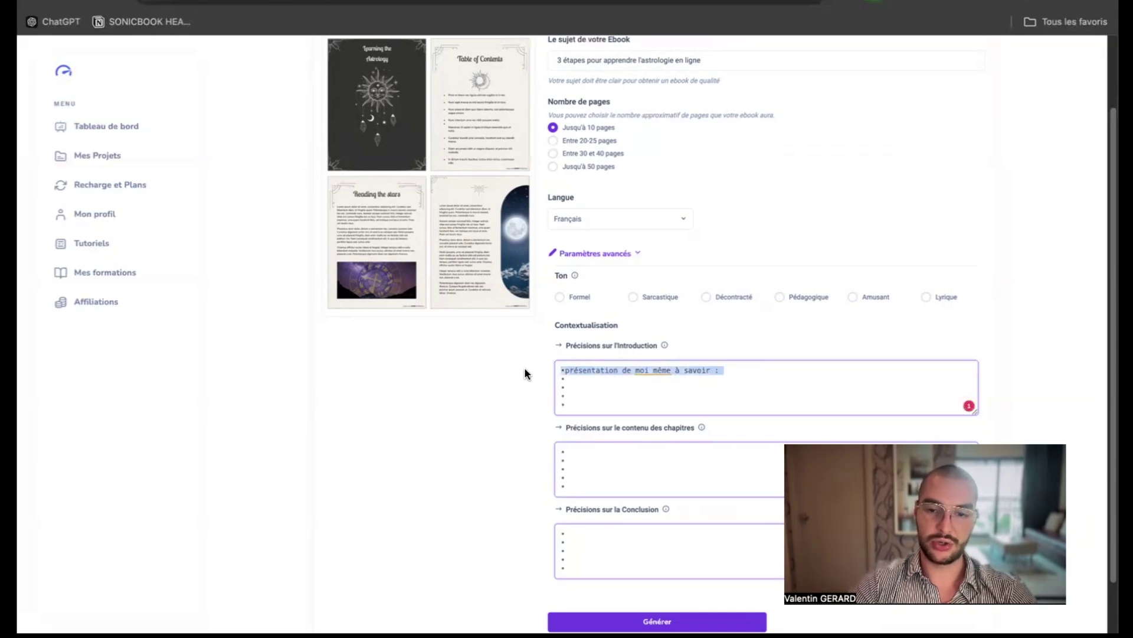
key(BackSpace)
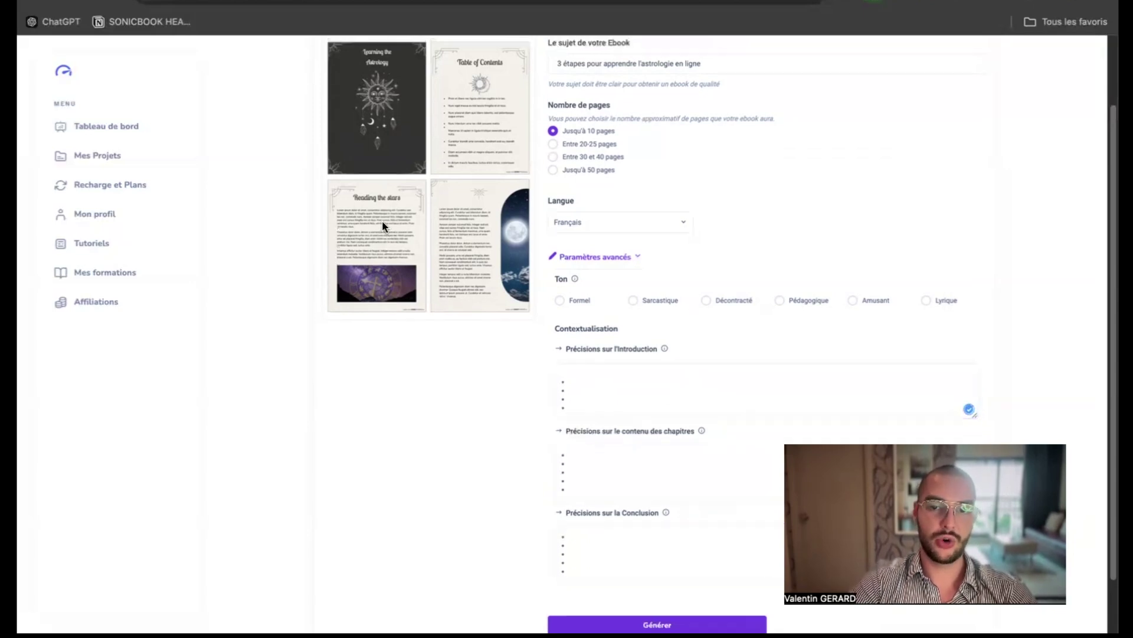
Collapse the advanced settings and generate the ebook, closing the main menu that covers the editor
scroll(413, 266, up, 2)
click(612, 341)
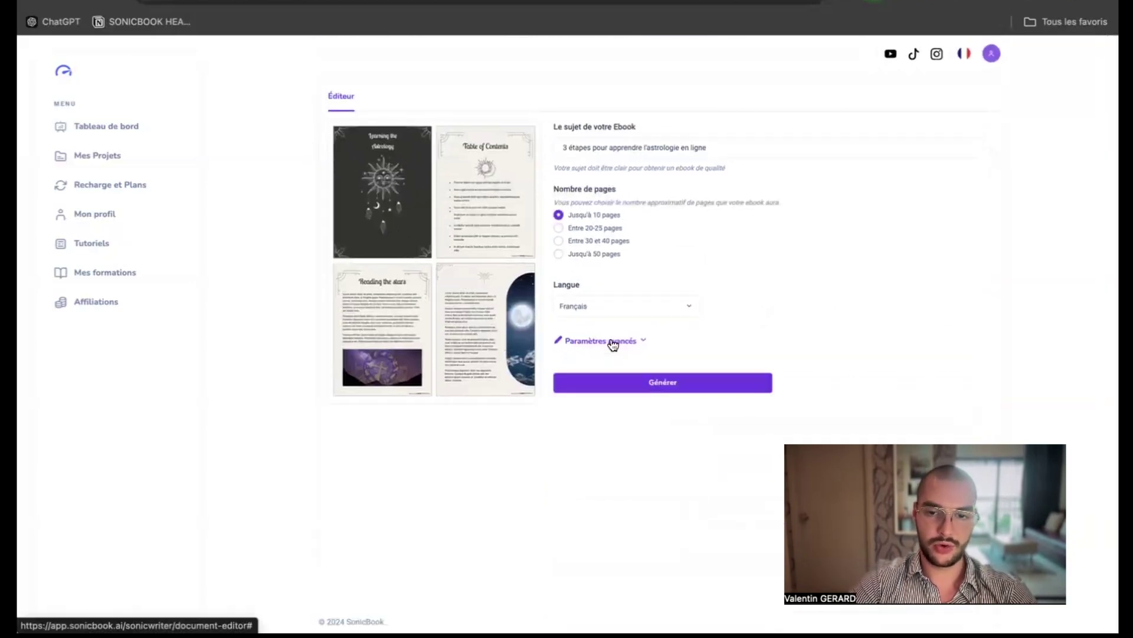
click(602, 382)
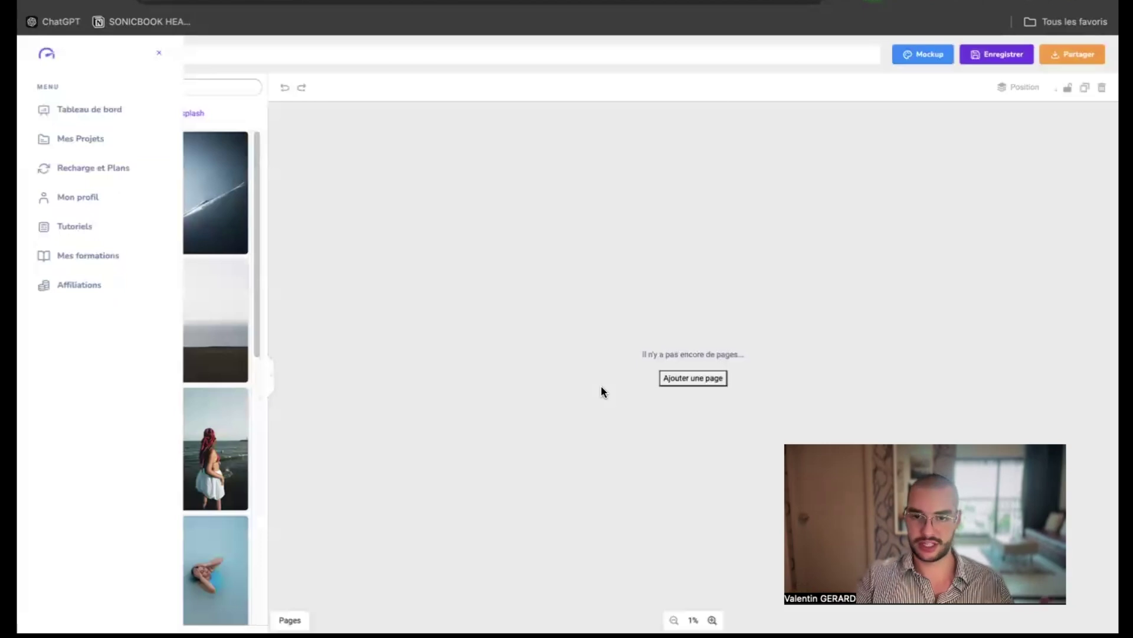
click(160, 53)
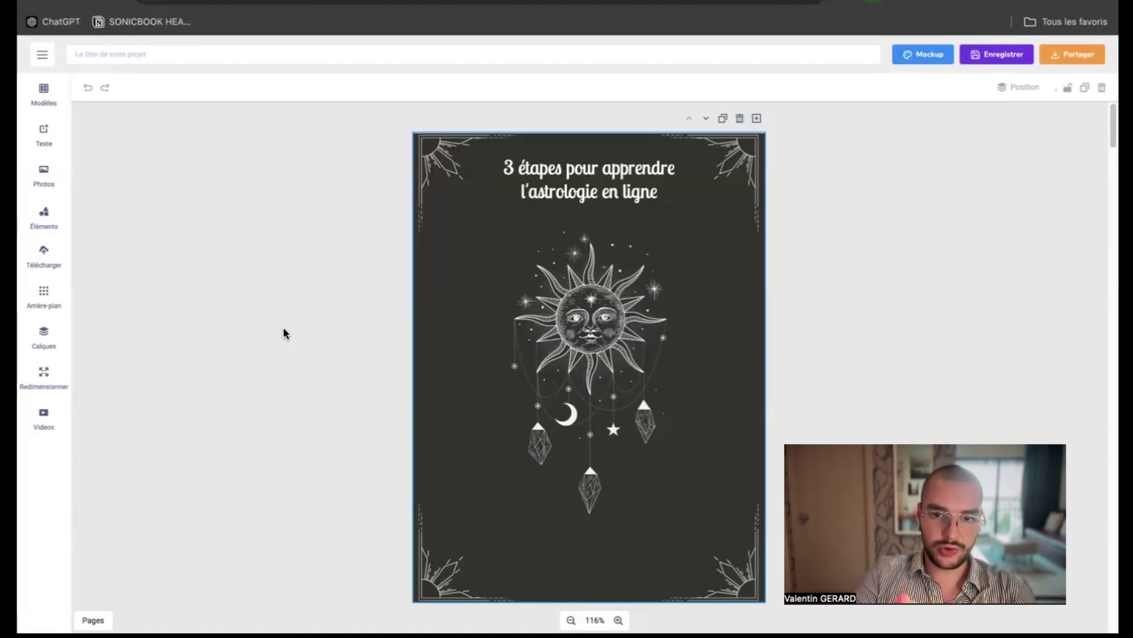
Look through the generated astrology ebook from the cover through the introduction and chapter pages
scroll(286, 325, down, 3)
scroll(297, 319, down, 4)
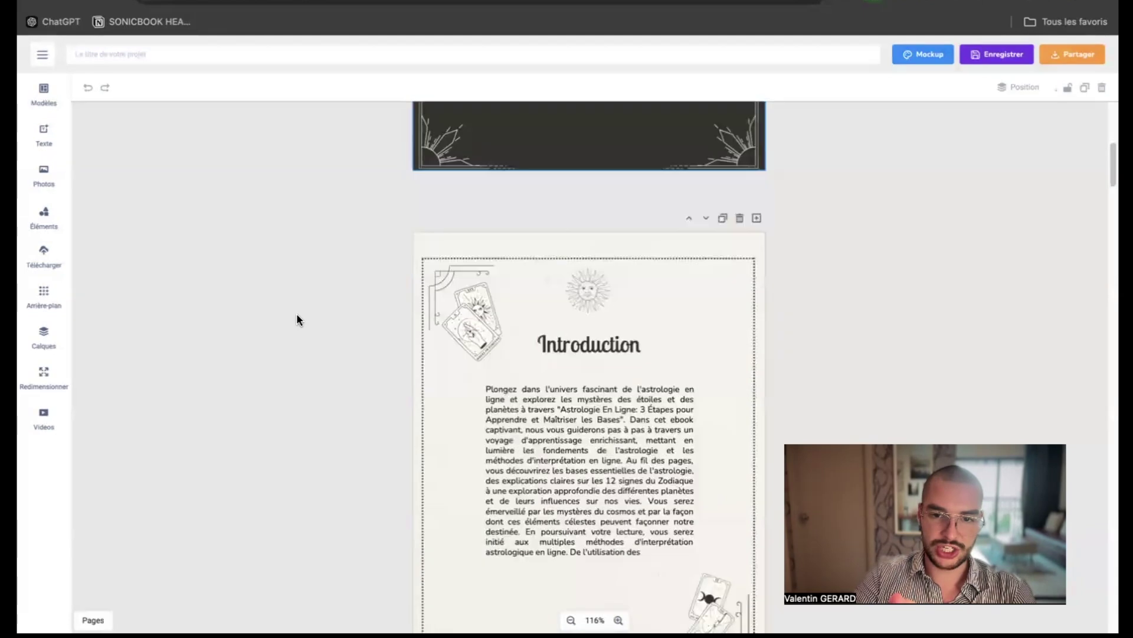
scroll(304, 313, down, 3)
scroll(306, 308, down, 10)
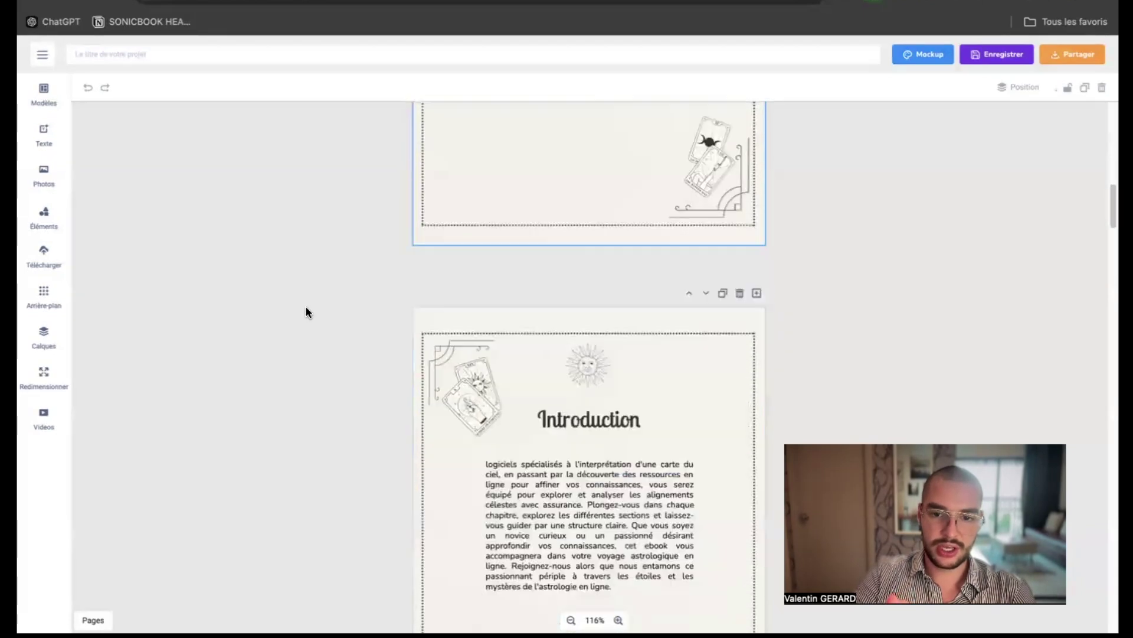
scroll(529, 278, down, 3)
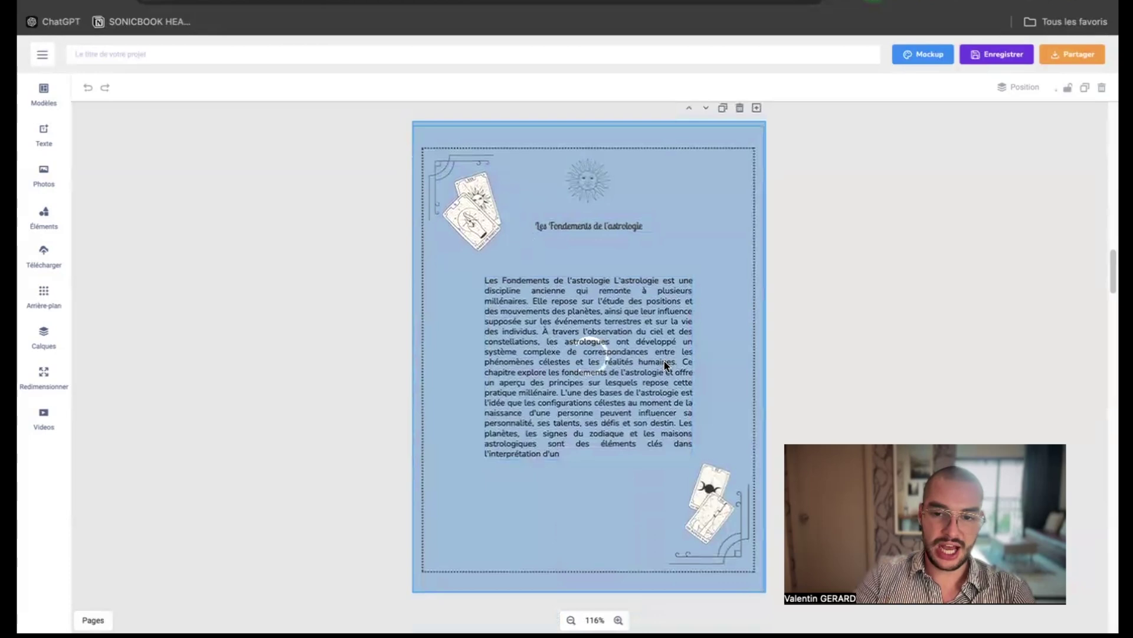
scroll(590, 366, down, 7)
scroll(590, 370, down, 5)
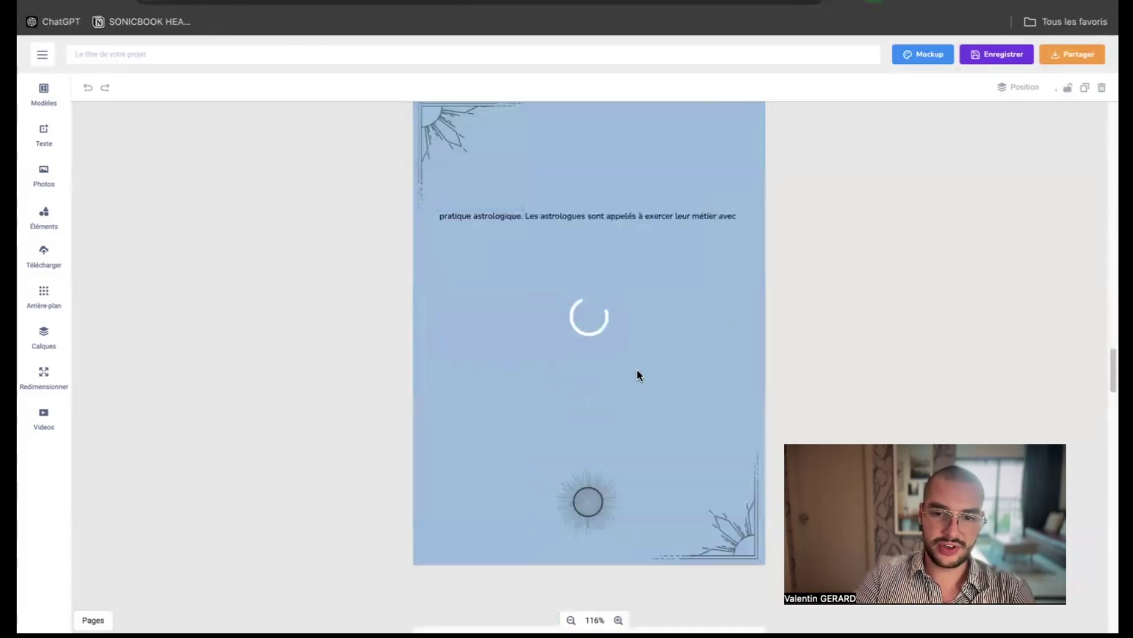
scroll(674, 371, down, 3)
Return to the cover and review the Introduction and Les Fondements de l'astrologie pages for layout and text
scroll(674, 371, up, 20)
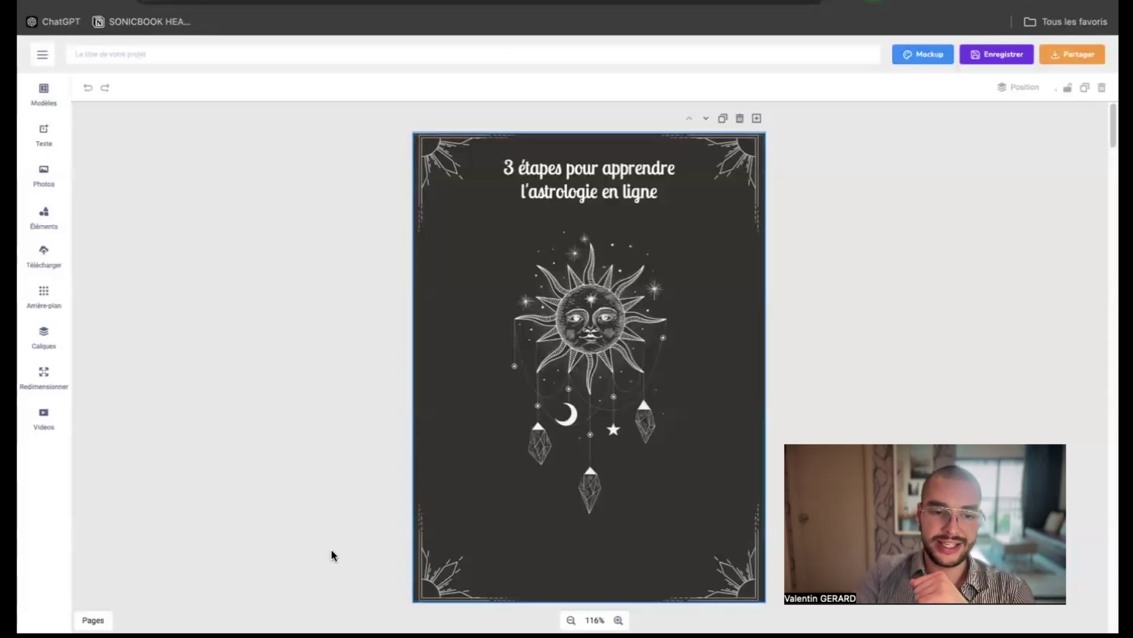
scroll(345, 443, down, 20)
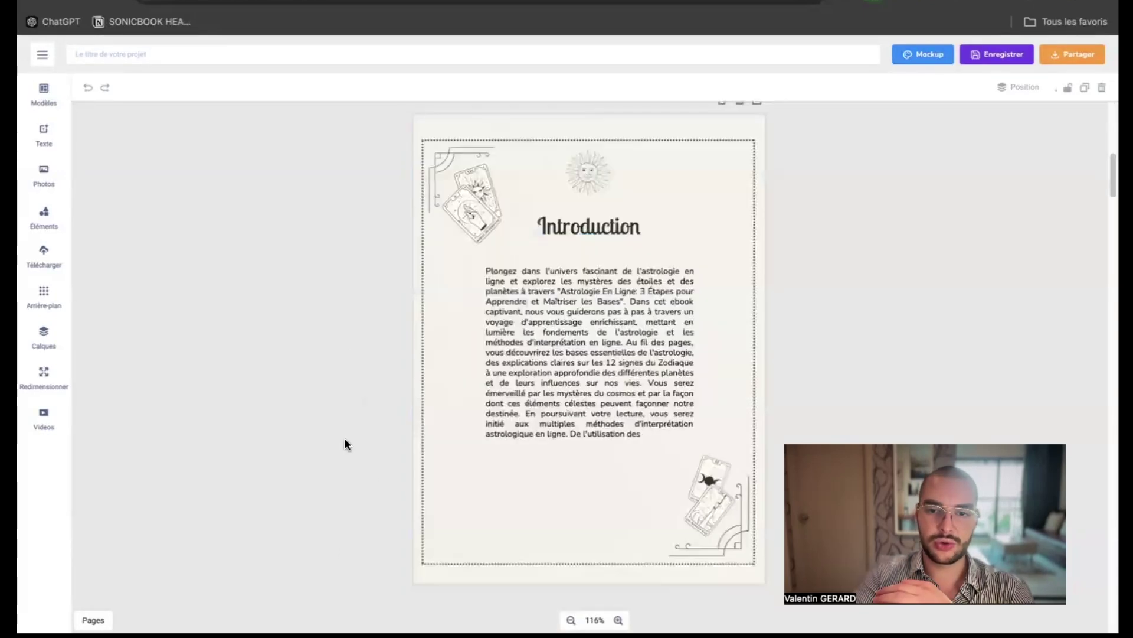
scroll(371, 412, down, 5)
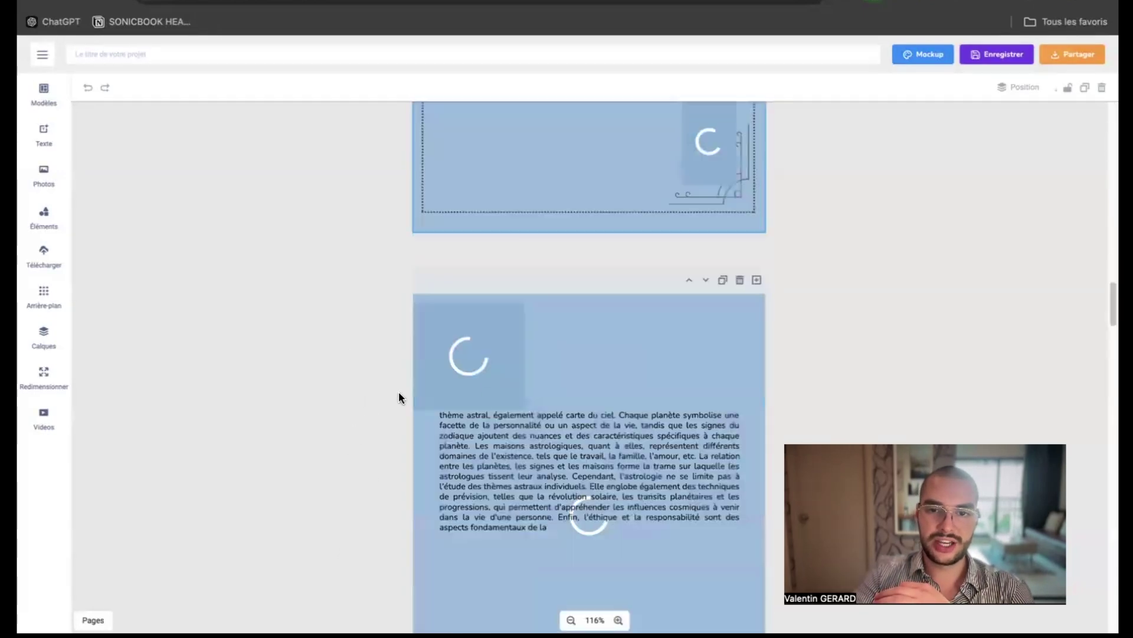
scroll(398, 391, up, 6)
scroll(554, 307, up, 1)
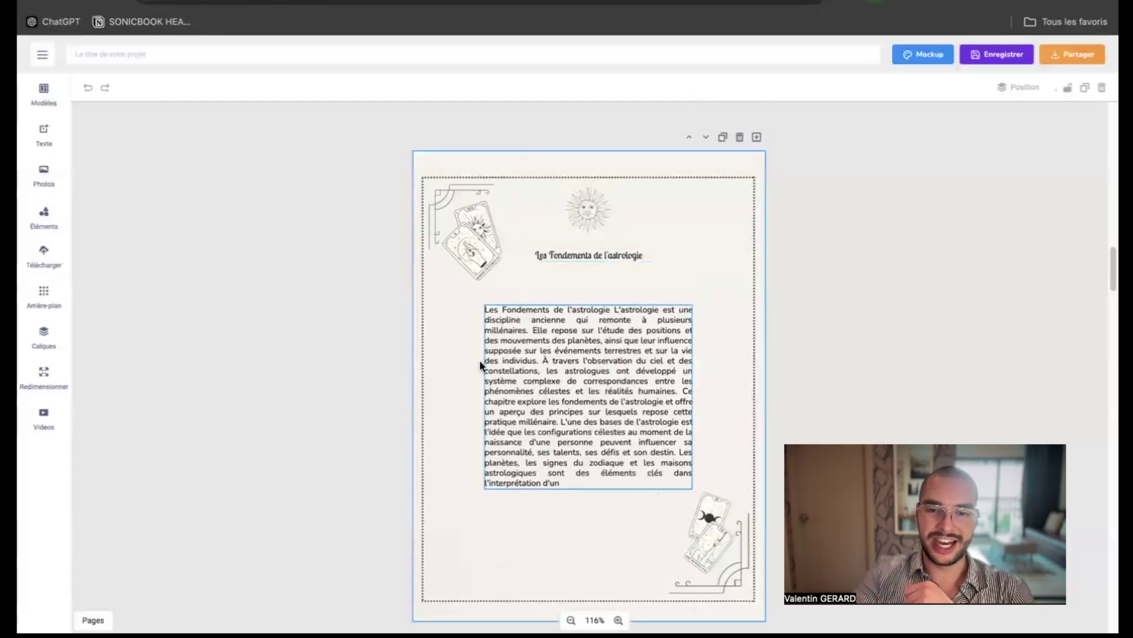
scroll(478, 364, down, 15)
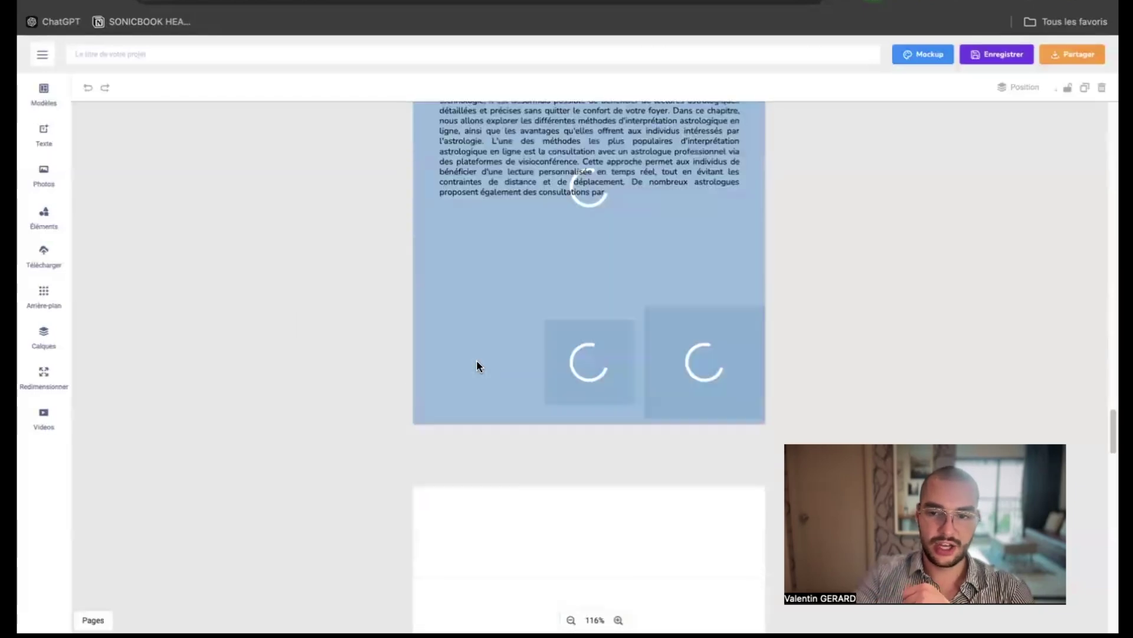
scroll(478, 365, down, 12)
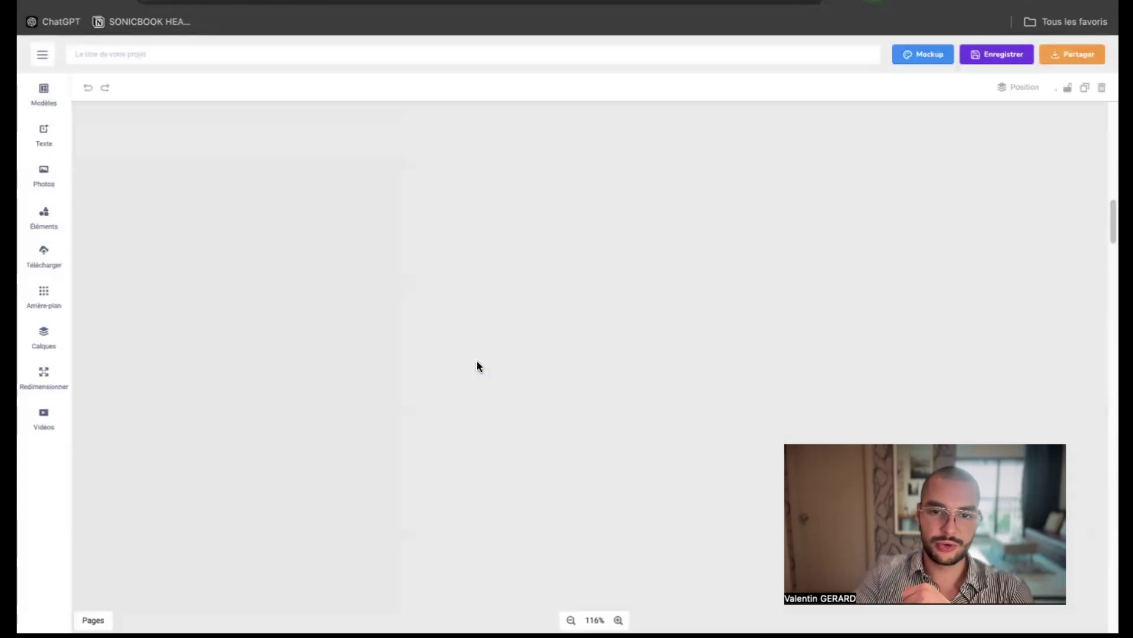
scroll(476, 362, down, 2)
scroll(476, 361, down, 8)
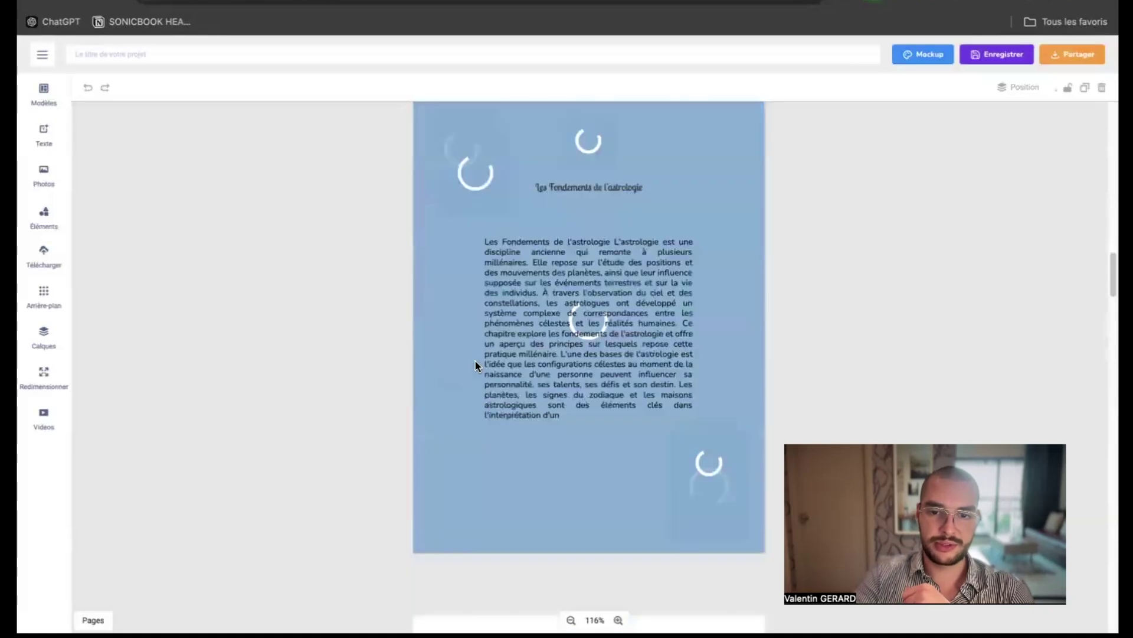
scroll(476, 361, down, 7)
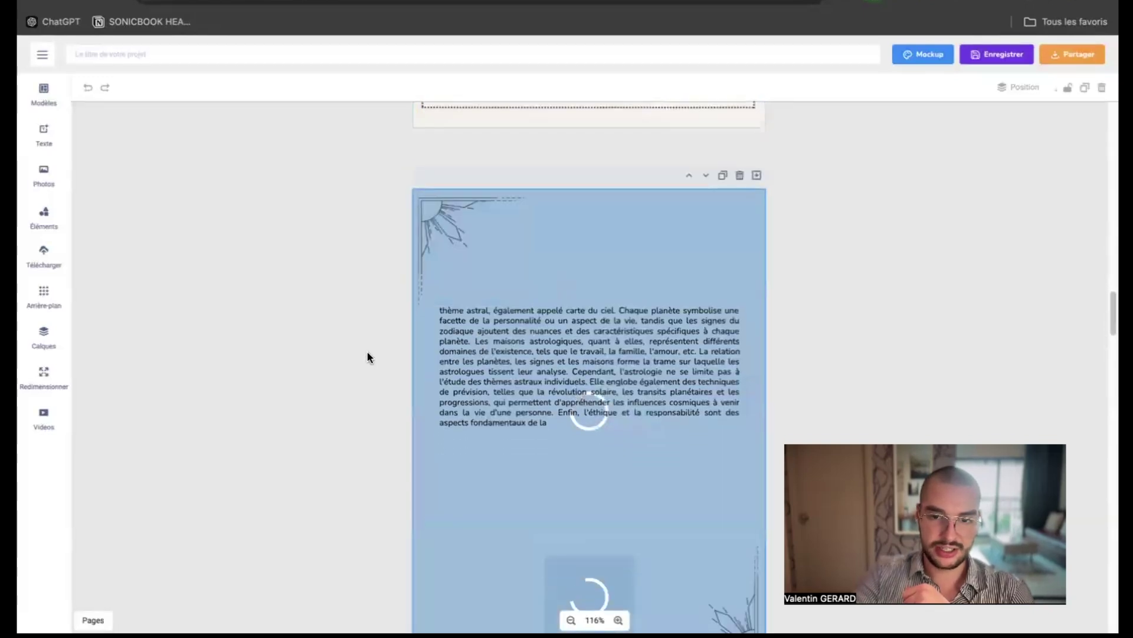
scroll(367, 352, up, 10)
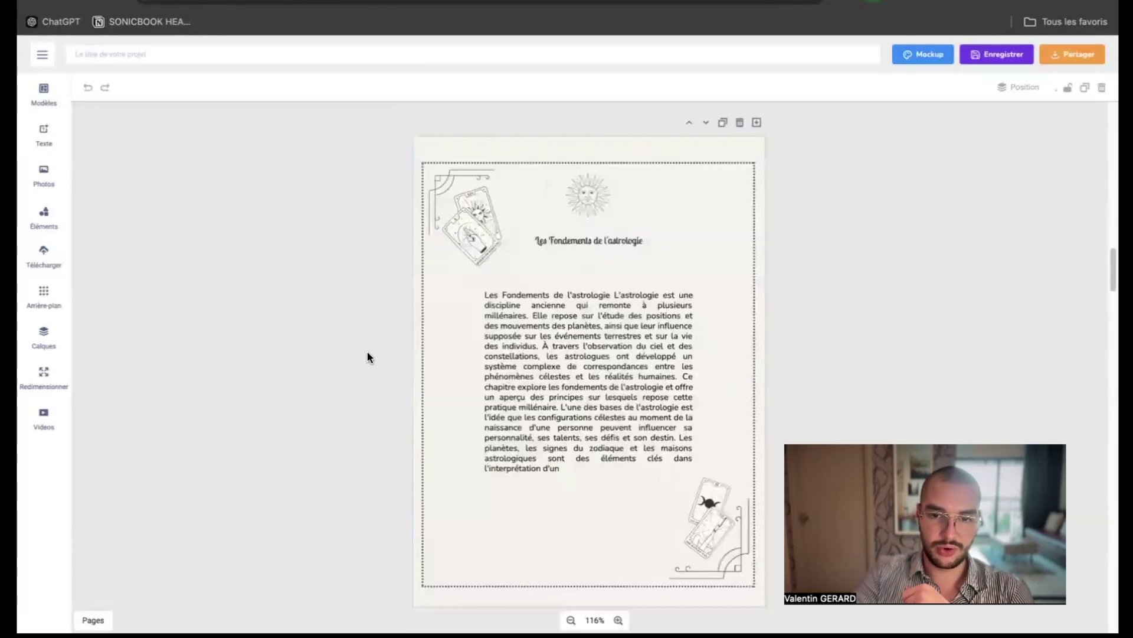
Try to save the ebook from its cover, dismiss the missing-title notice, and title the project "Livre sur l'astrologie"
scroll(367, 352, down, 1)
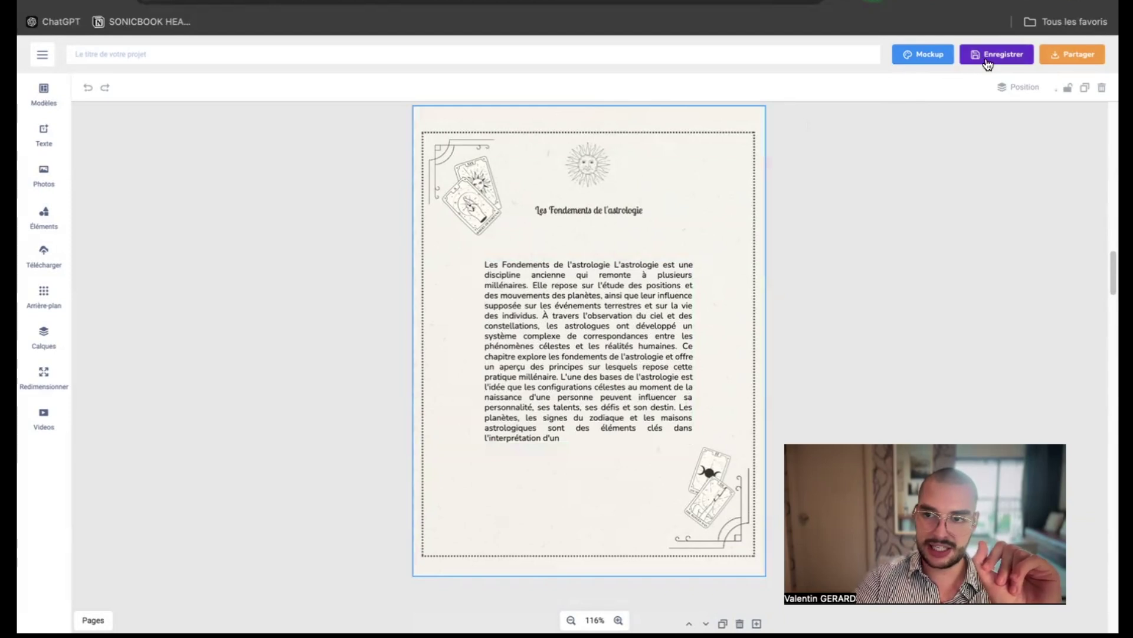
scroll(935, 157, up, 15)
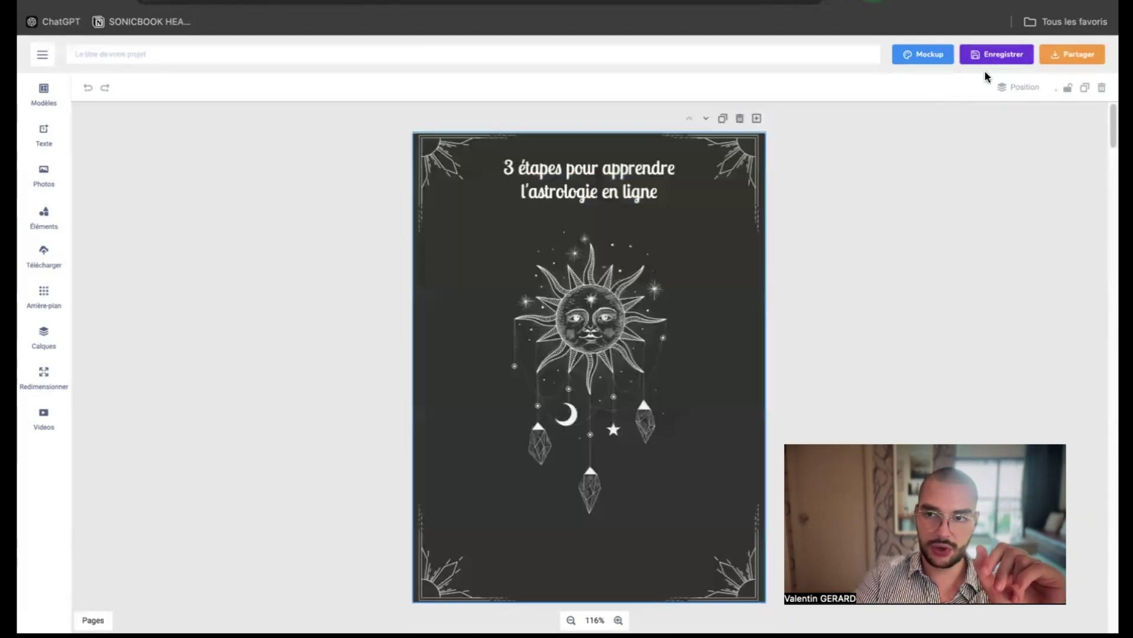
click(993, 56)
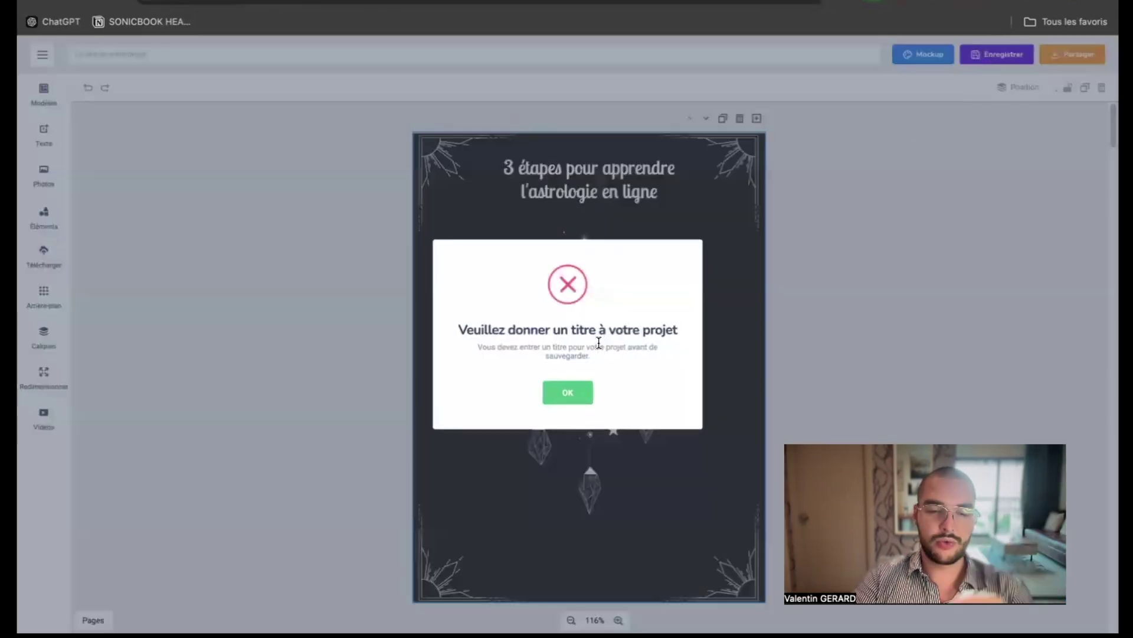
click(563, 393)
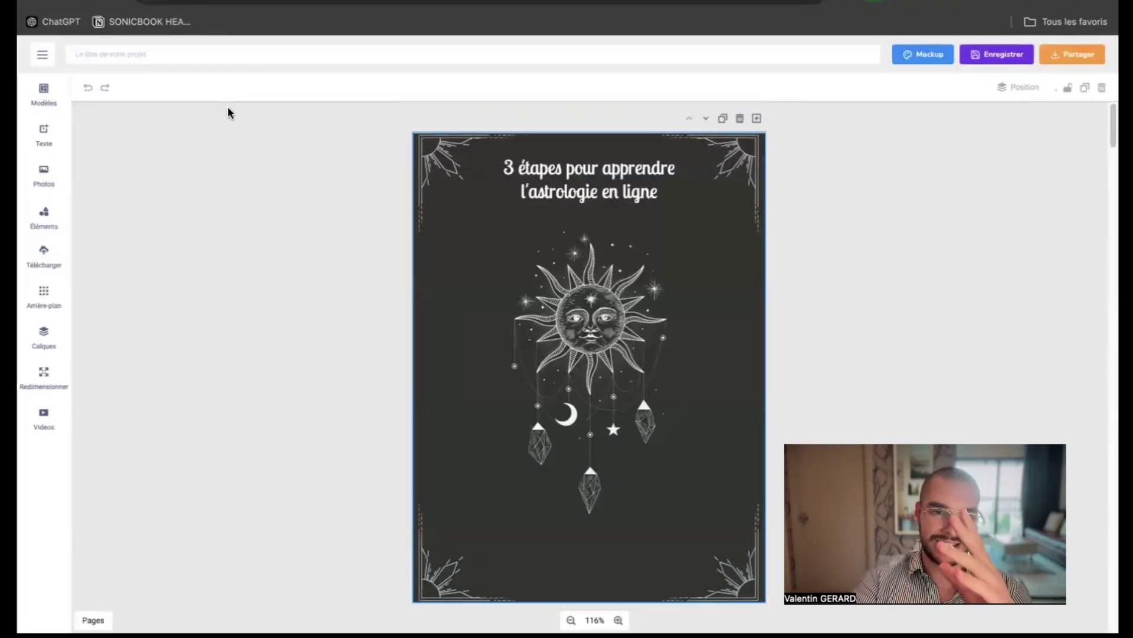
click(177, 66)
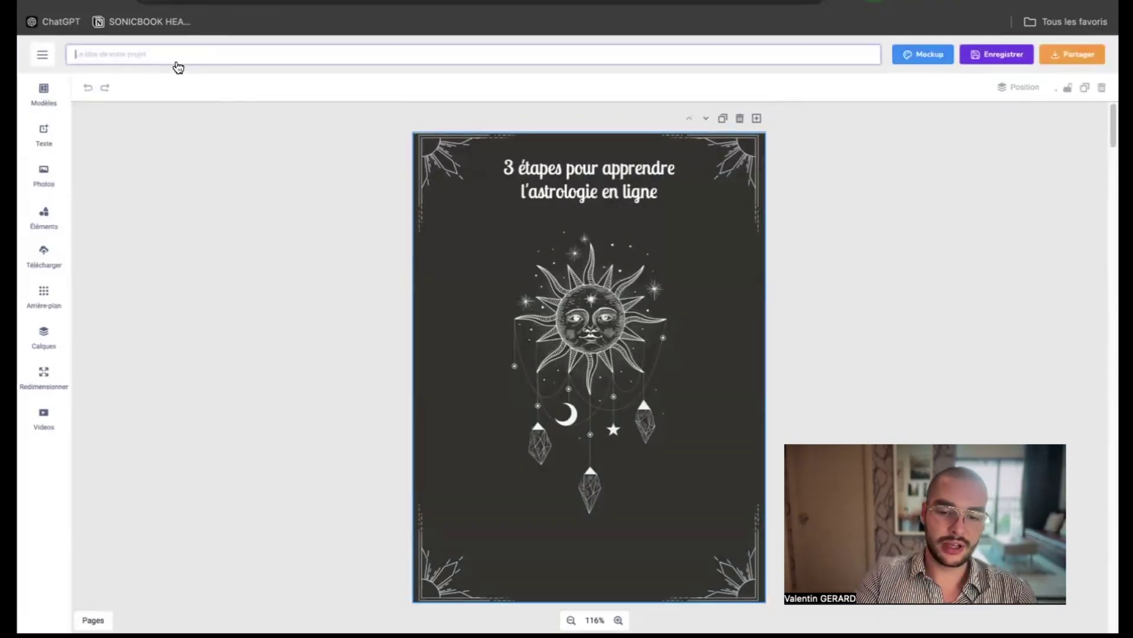
text(Livre sur l'astrologie)
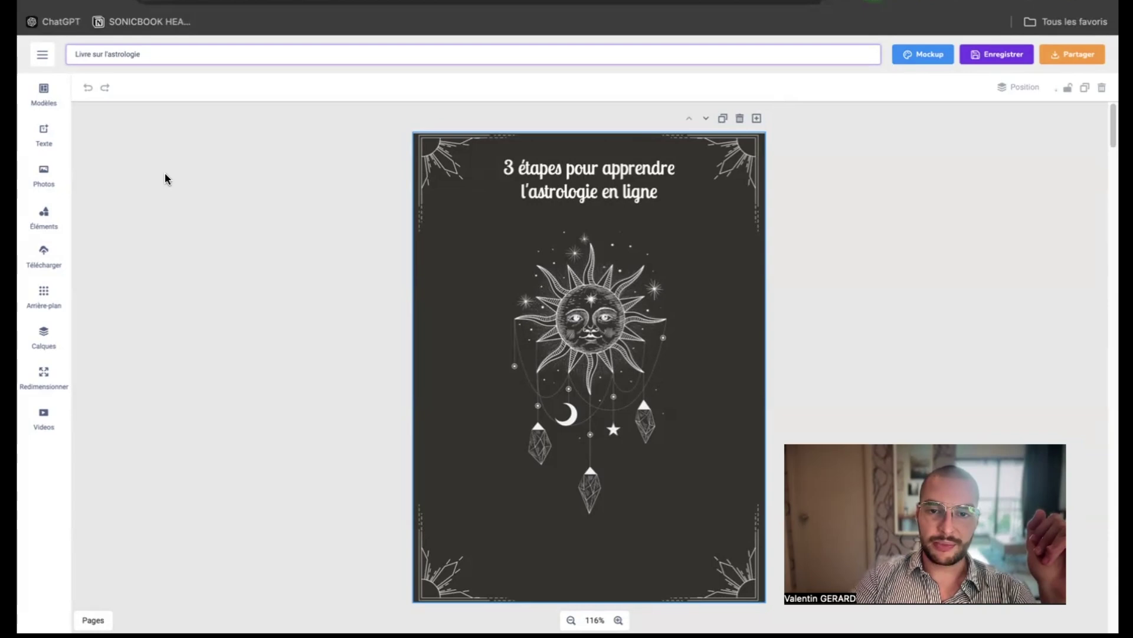
Try the Merriweather font on the cover title and undo the font change
click(580, 191)
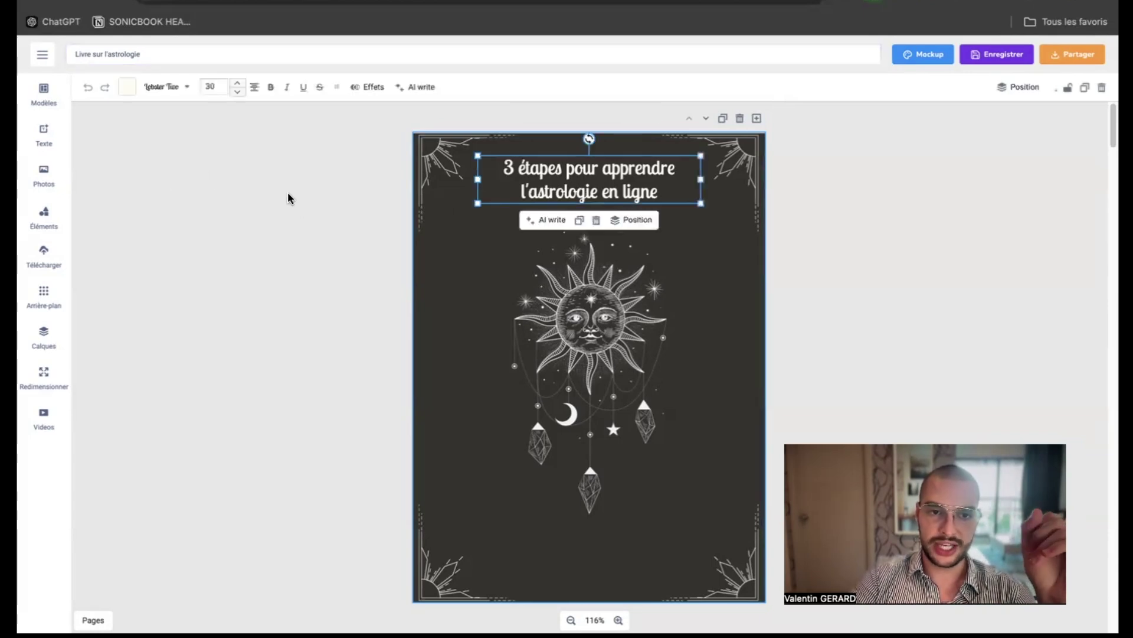
click(187, 89)
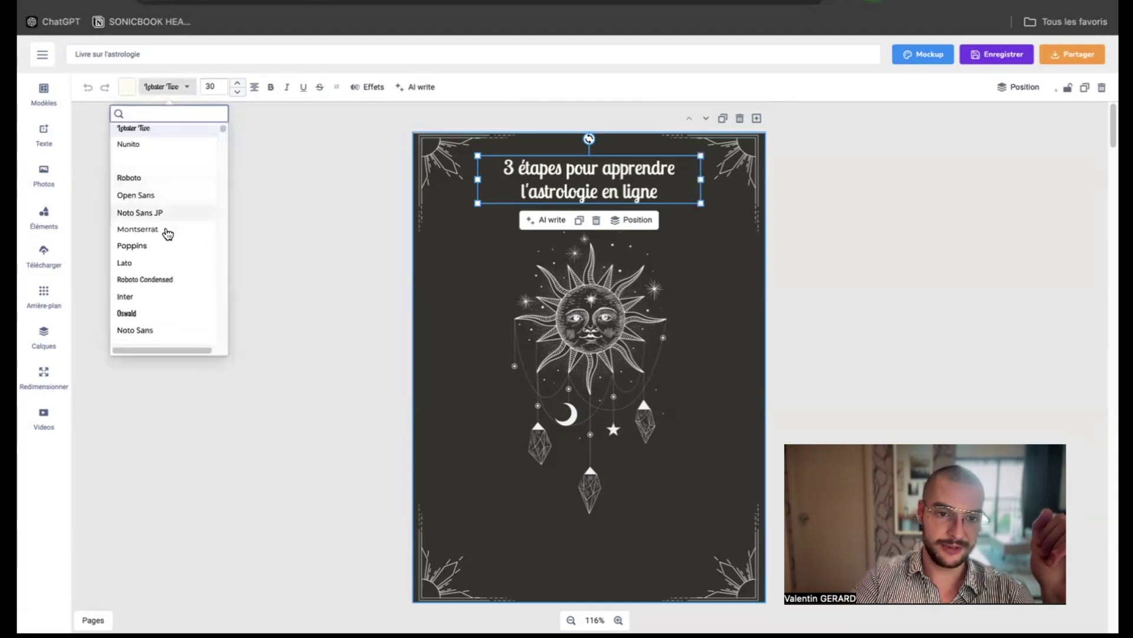
scroll(165, 229, down, 5)
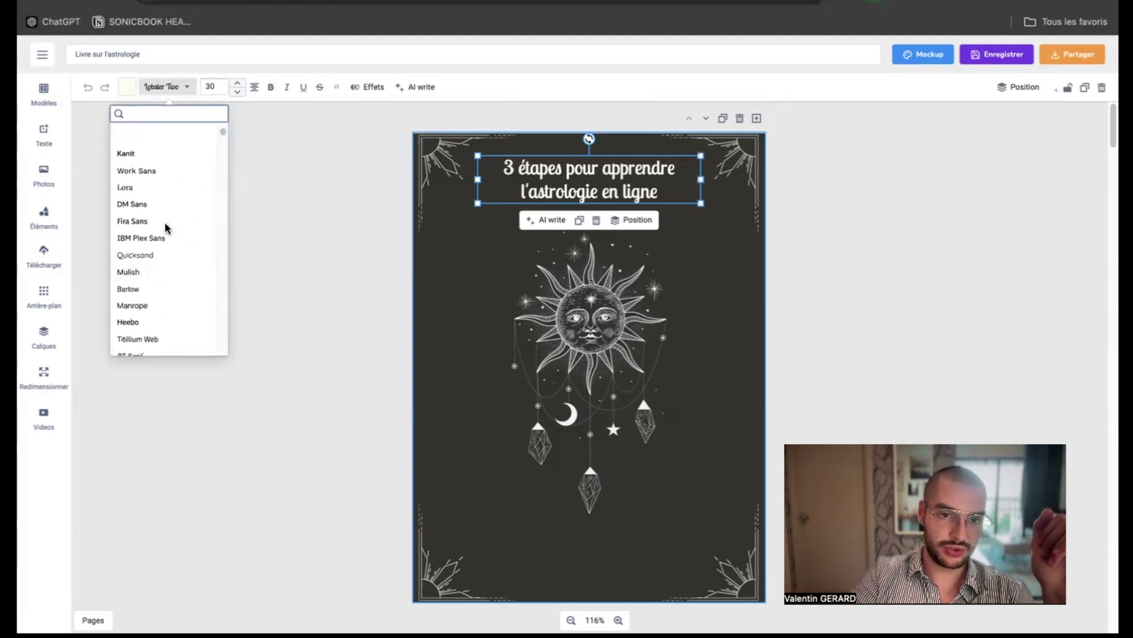
scroll(154, 177, up, 3)
click(153, 184)
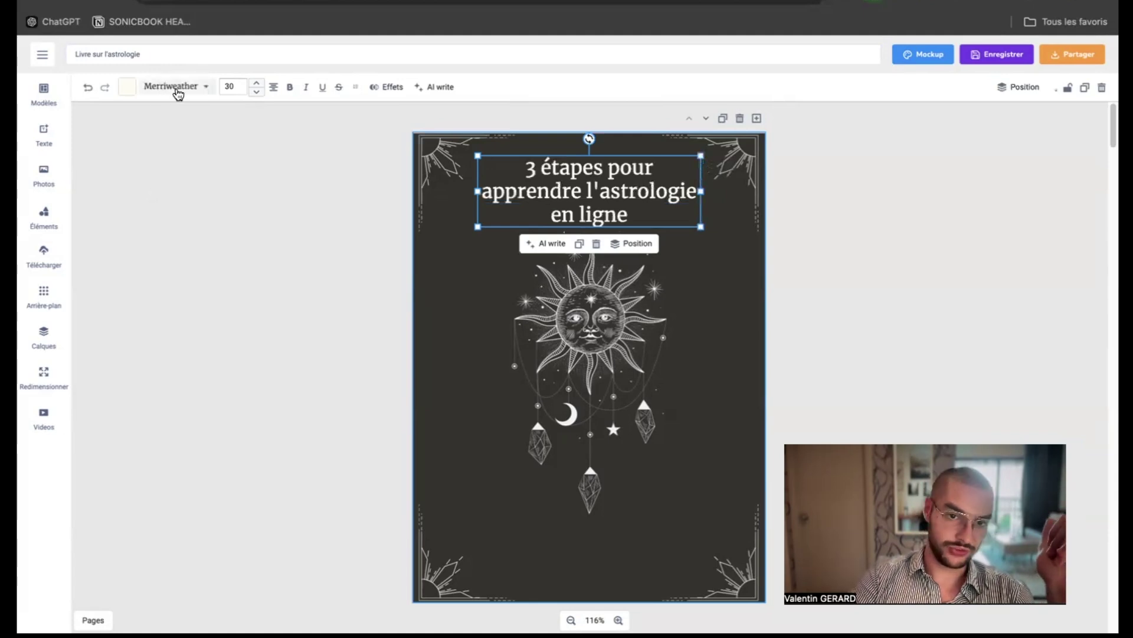
click(88, 88)
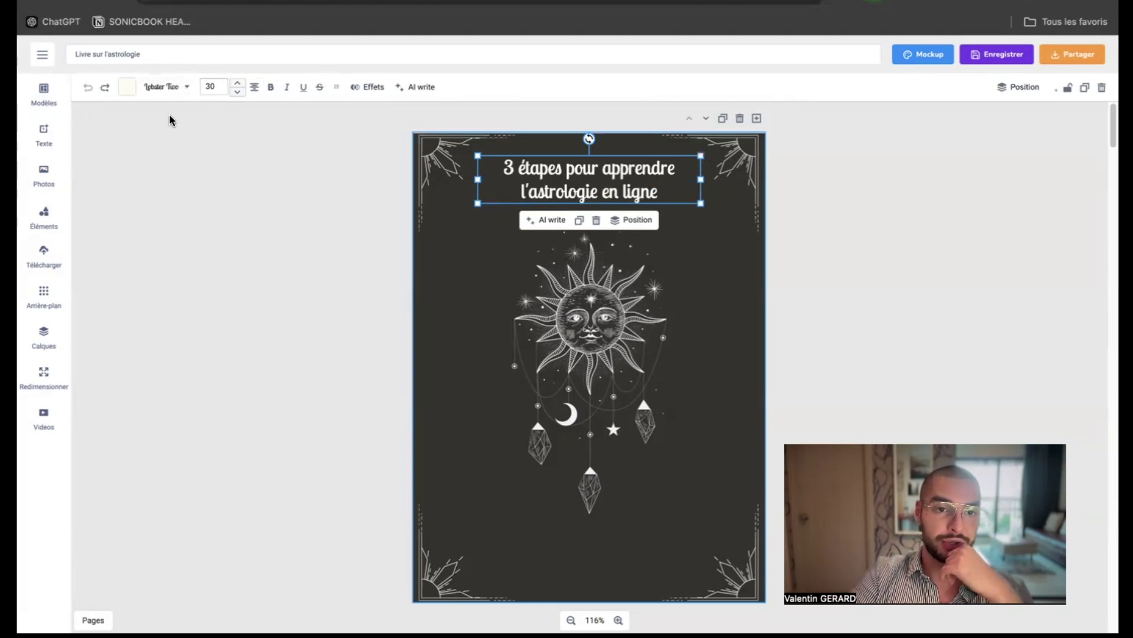
Try yellow, green and a linear gradient on the cover title, and settle on solid white (FFFFFF)
click(127, 87)
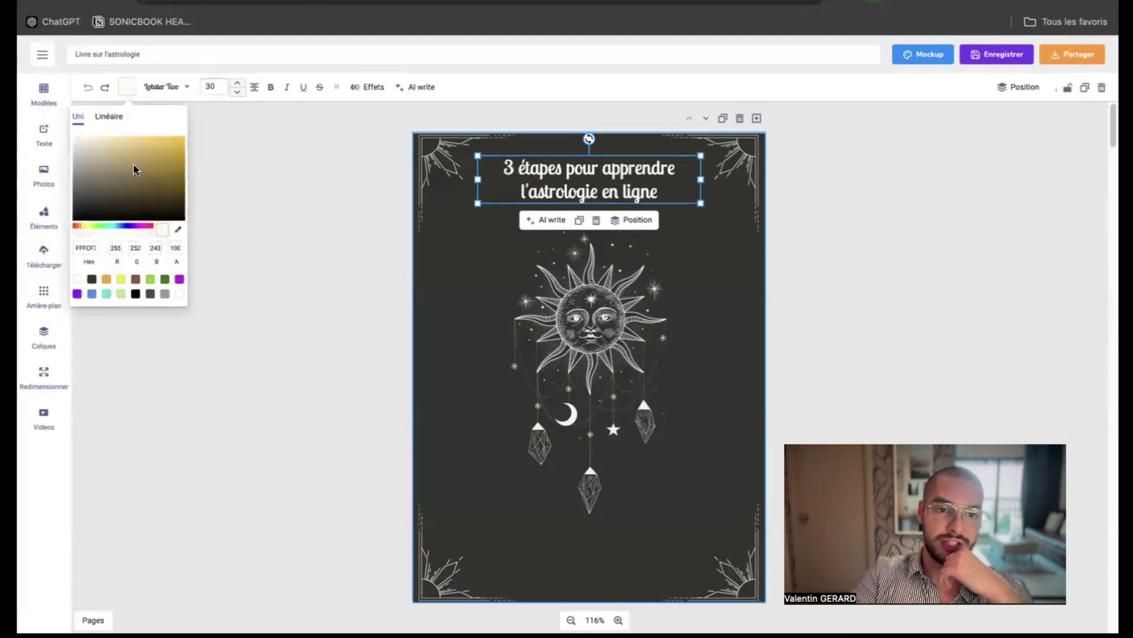
click(120, 279)
click(151, 281)
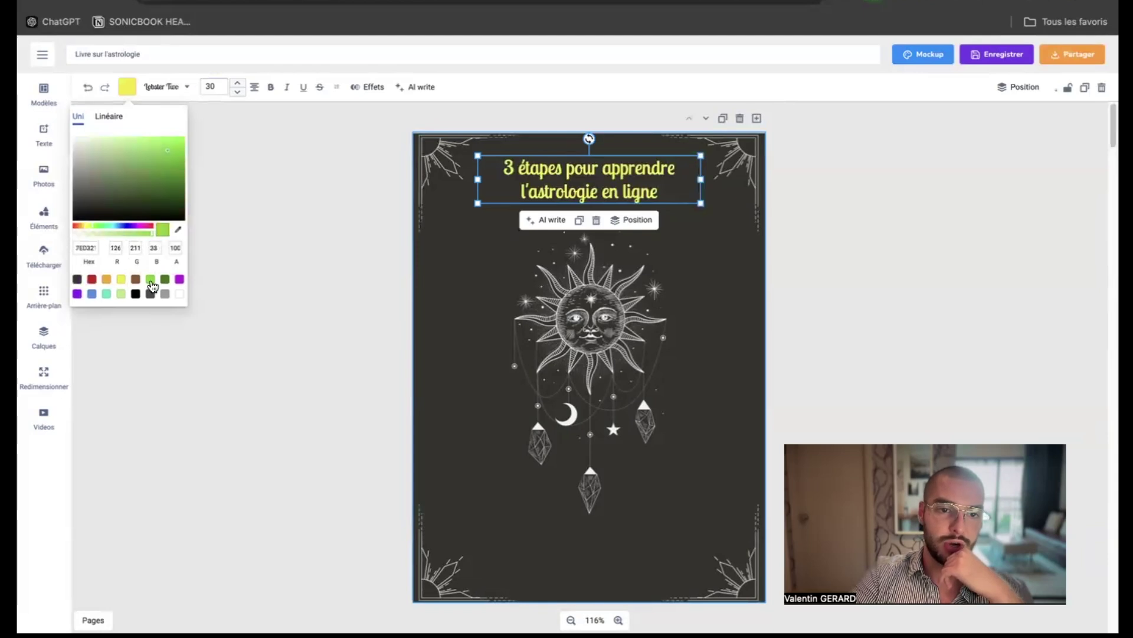
click(110, 116)
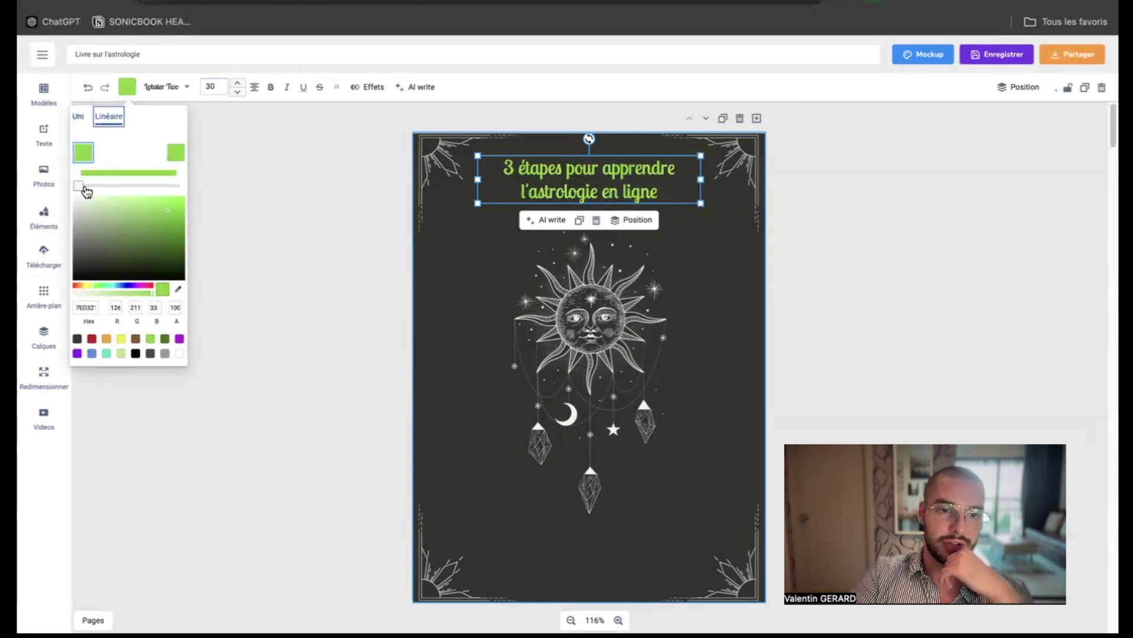
mouse_move(85, 188)
mouse_down()
mouse_move(132, 188)
mouse_move(95, 188)
mouse_up()
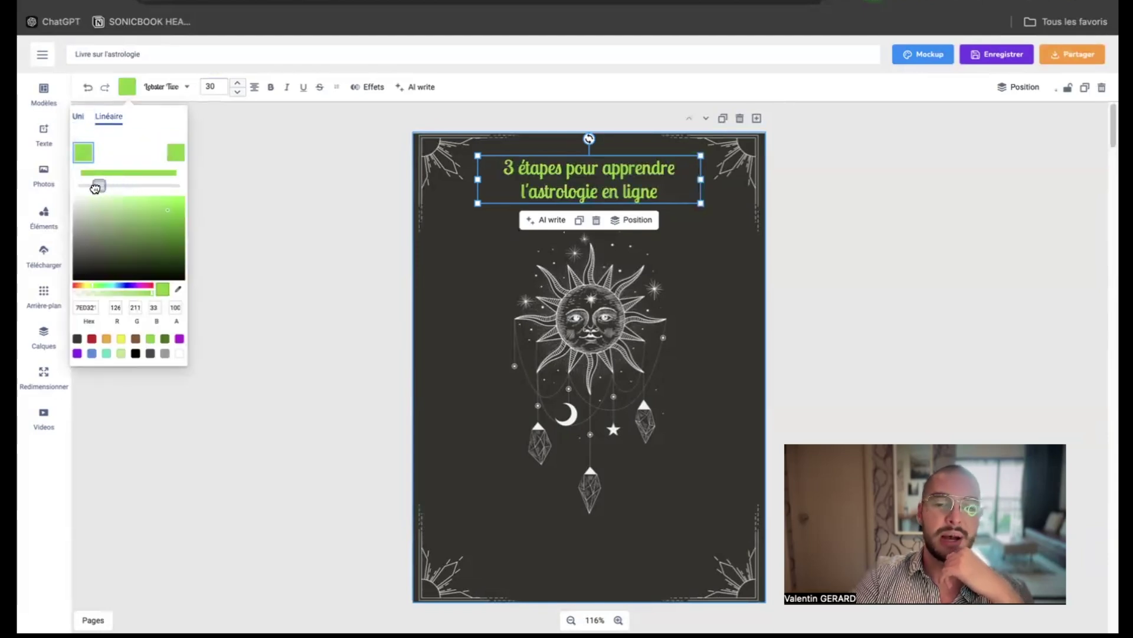
click(78, 118)
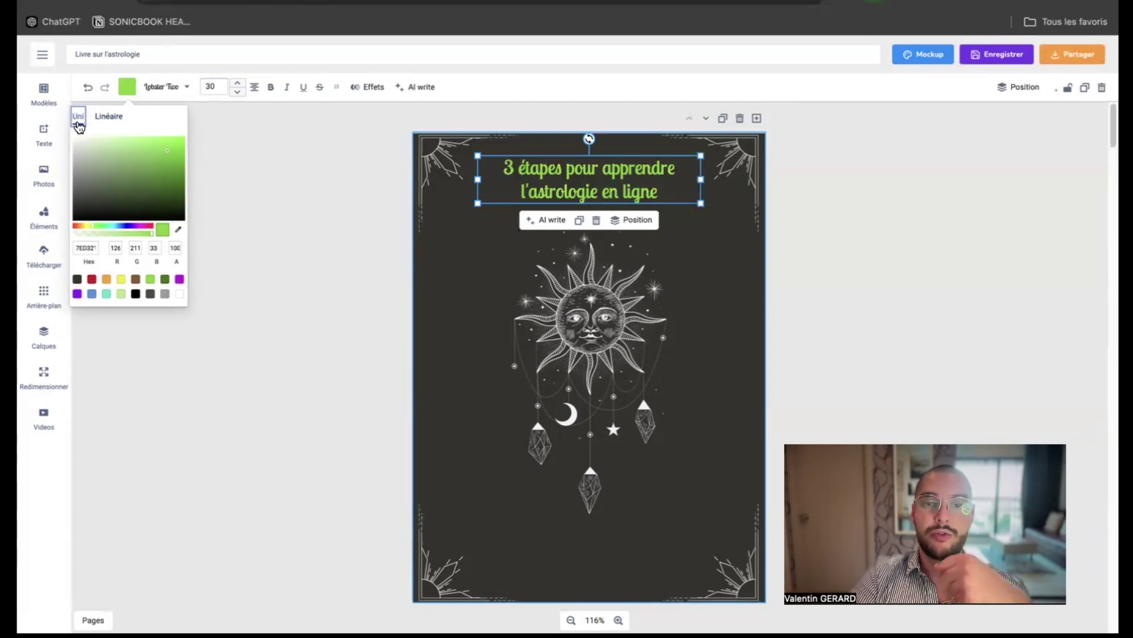
click(179, 294)
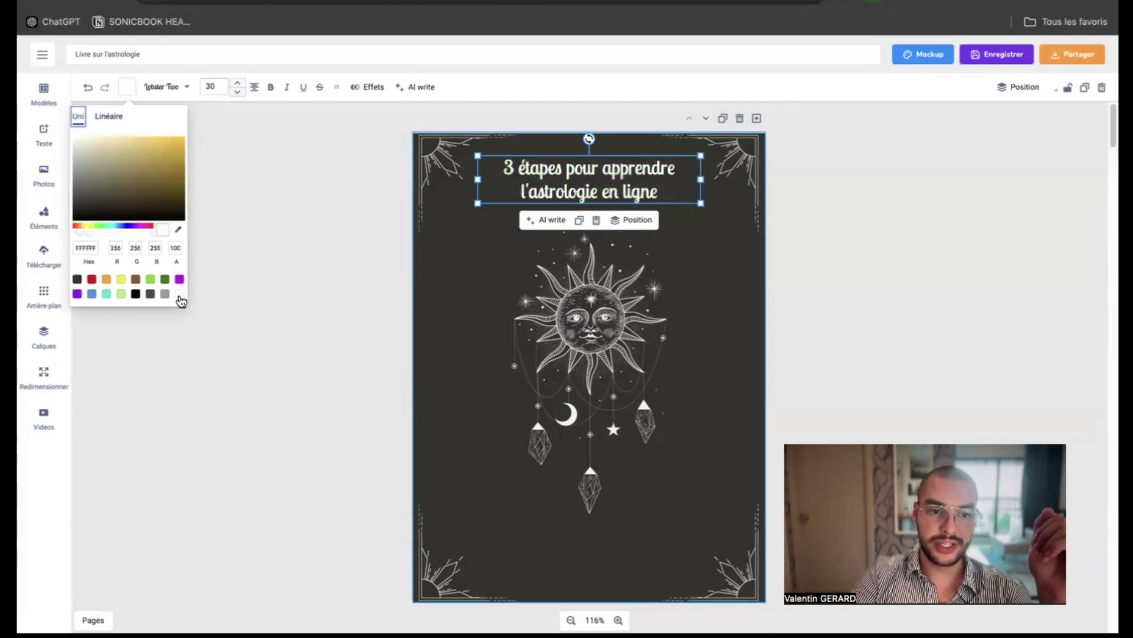
click(129, 88)
Try adding the purple "Awesome!" text preset to the cover and delete it again
click(39, 140)
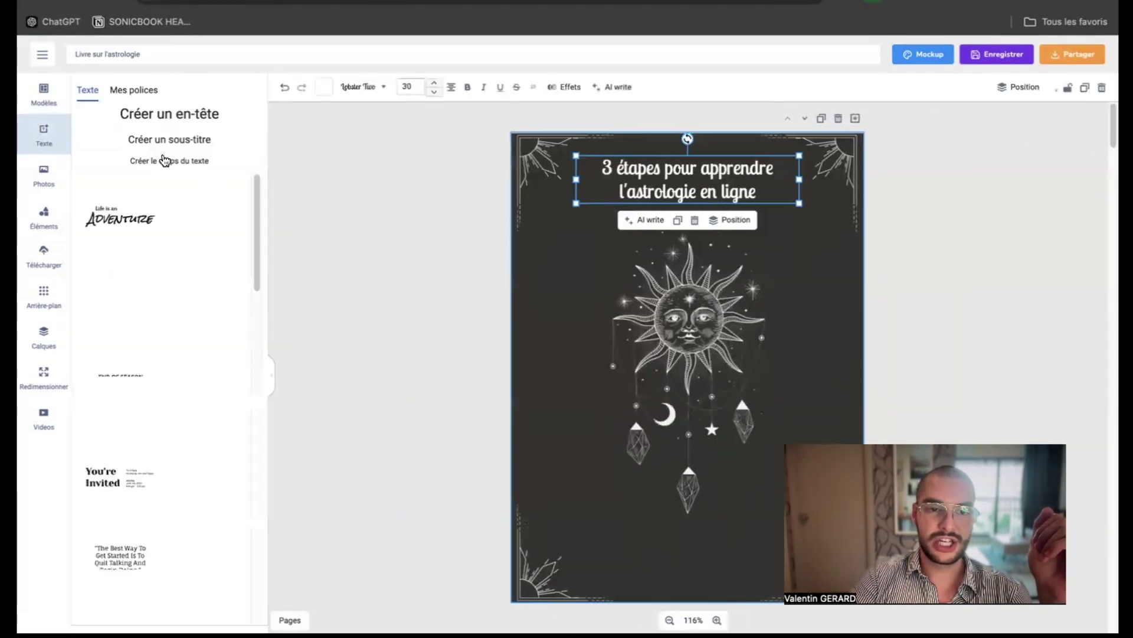
scroll(150, 289, down, 10)
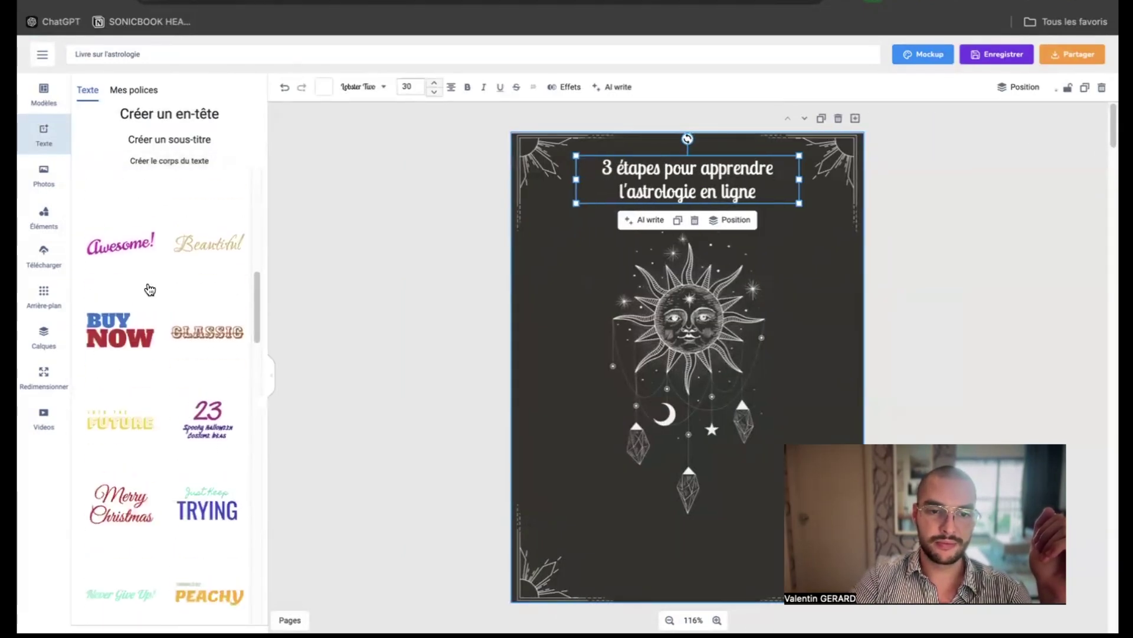
scroll(150, 289, up, 1)
click(134, 295)
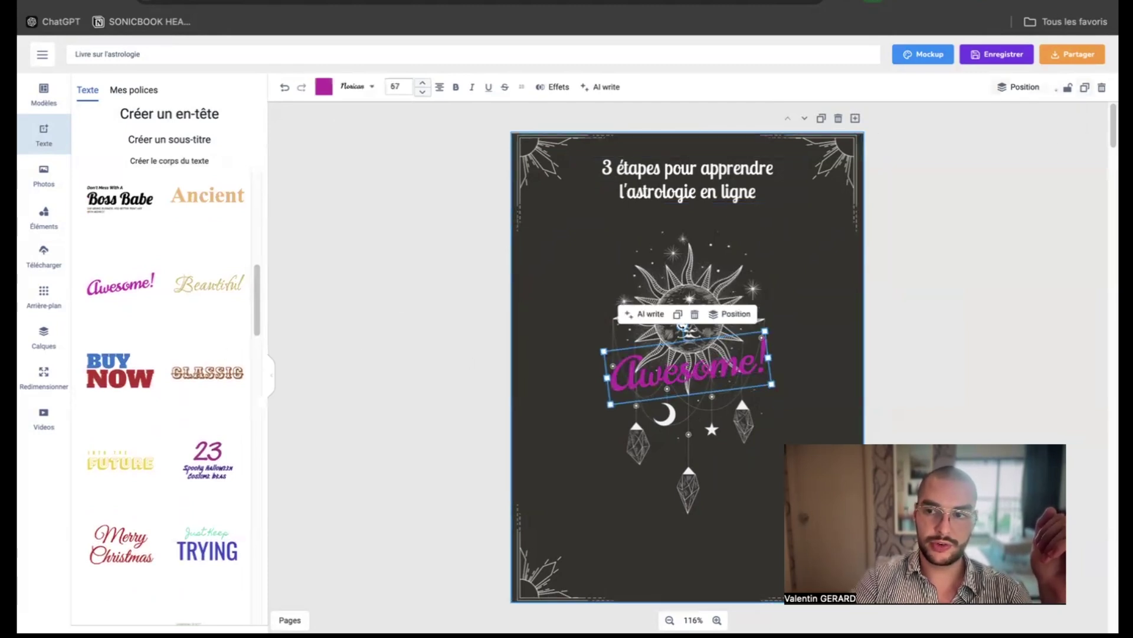
click(1101, 88)
Try adding a heading, a subtitle and a body text to the cover and undo these insertions
scroll(142, 248, up, 10)
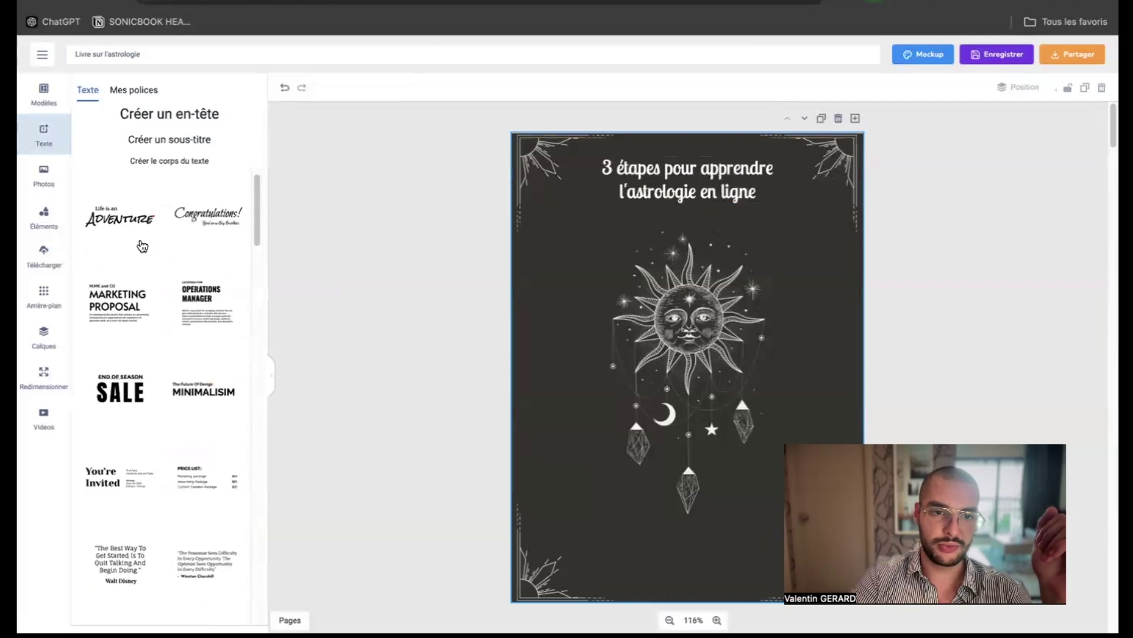
click(147, 121)
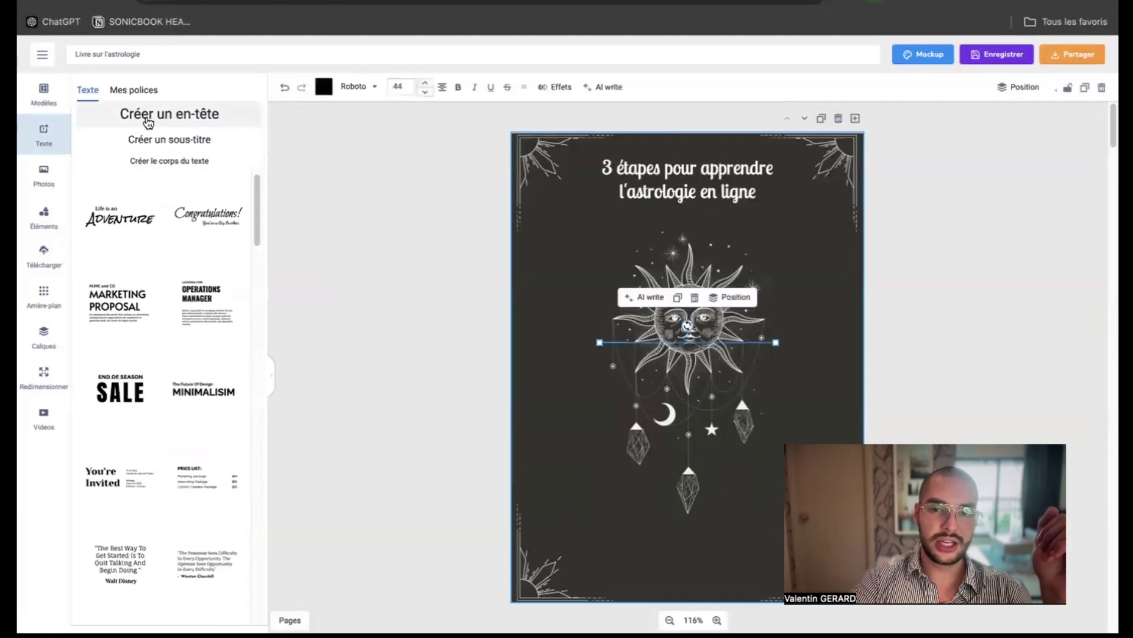
click(152, 140)
click(152, 161)
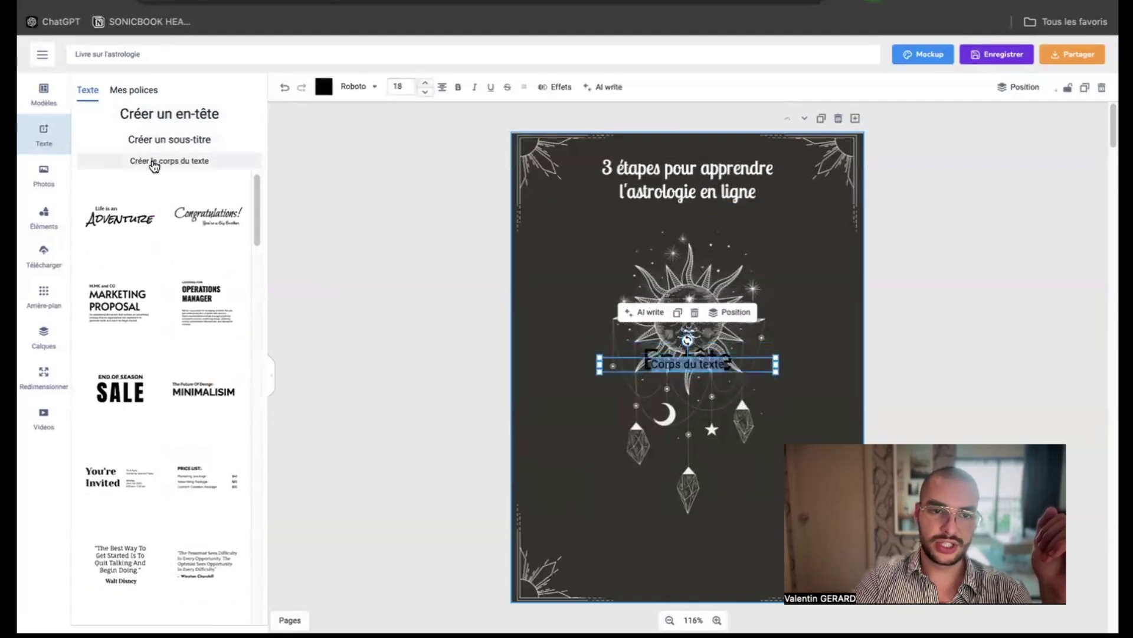
click(285, 88)
click(285, 89)
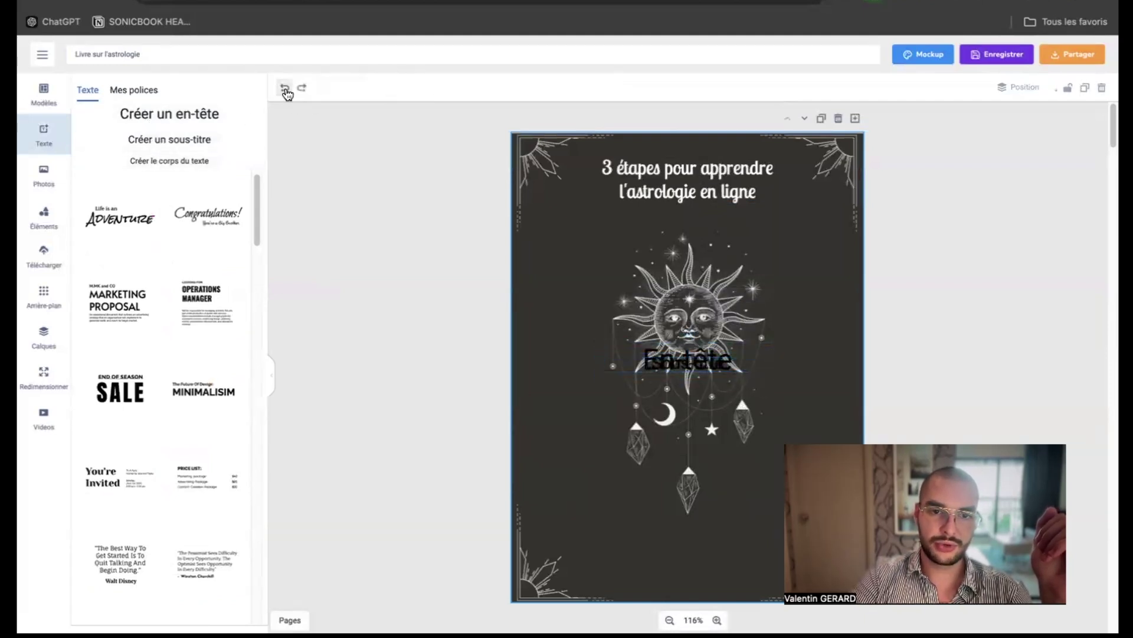
click(285, 88)
click(285, 89)
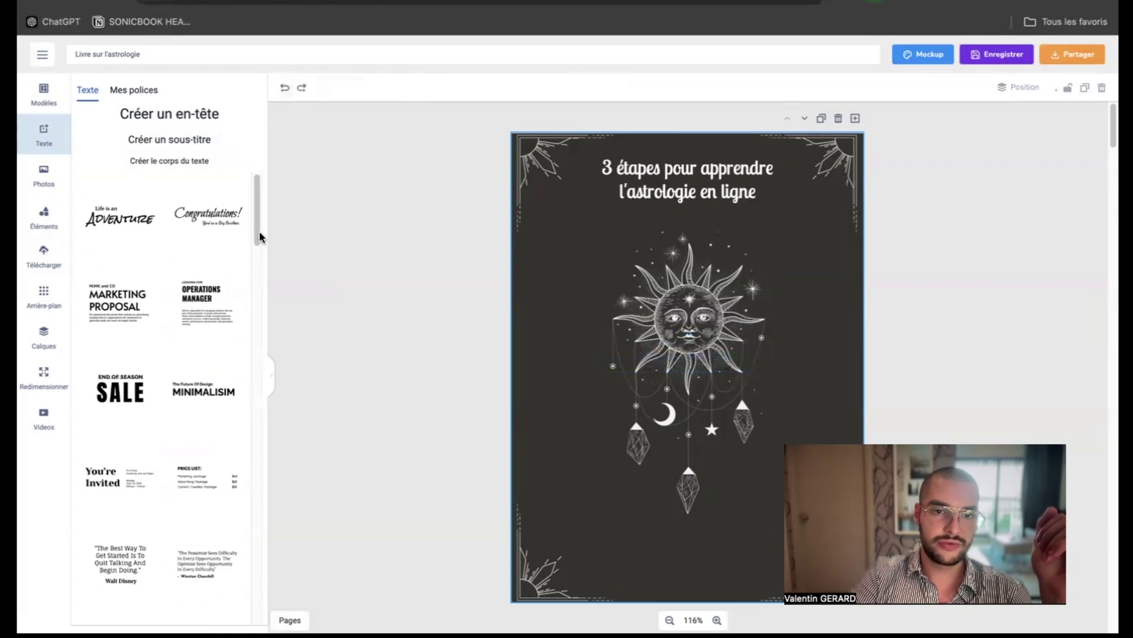
Turn on the shadow effect (Ombre) for the cover title, keeping its default settings
click(270, 376)
click(491, 189)
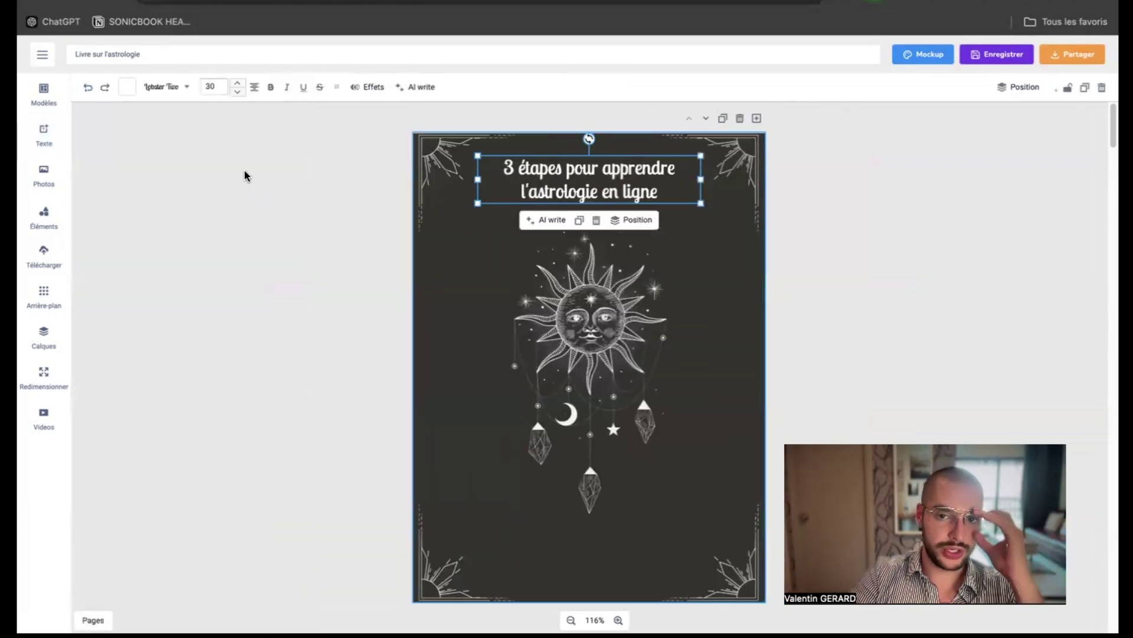
click(367, 87)
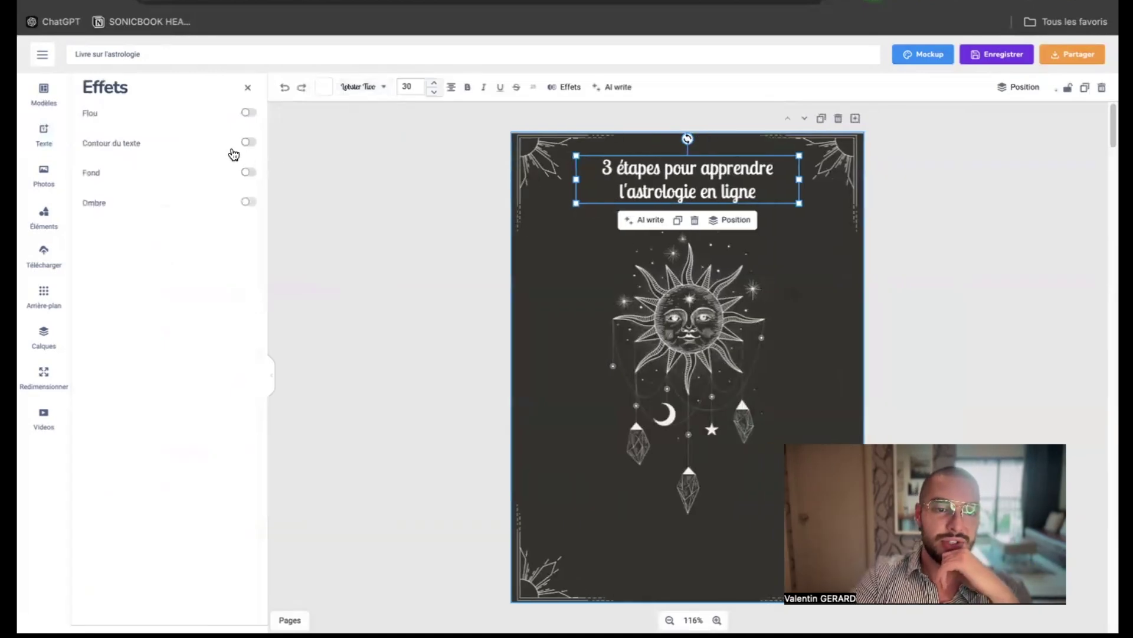
click(247, 201)
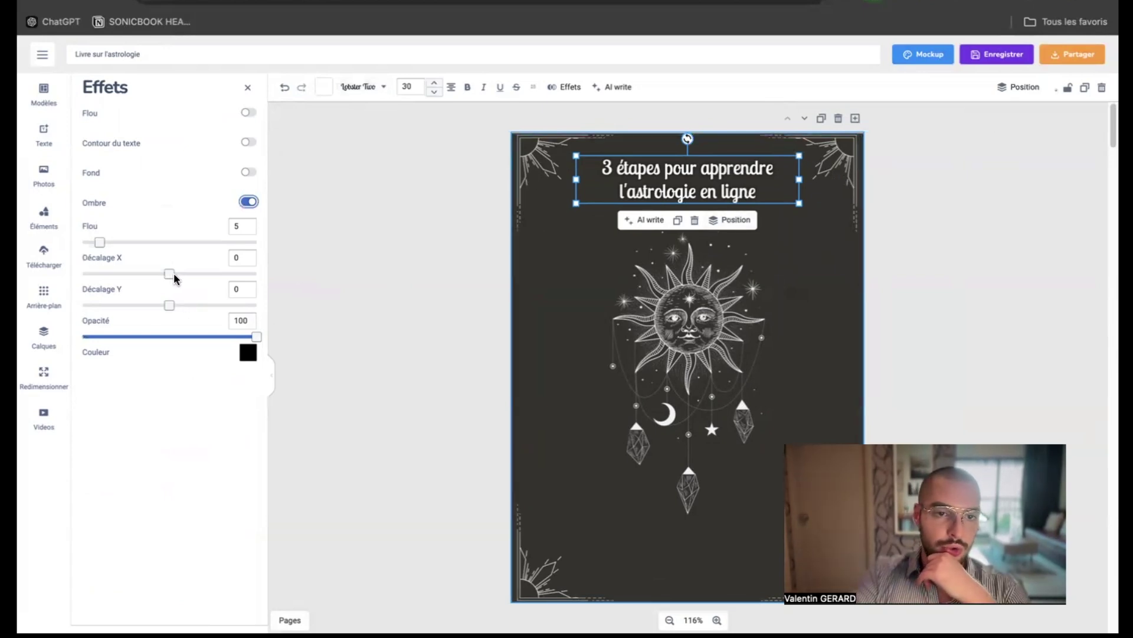
click(429, 242)
Add a shadow to the Introduction page's heading with a blur of about 4.4 and an opacity of 20
scroll(429, 244, down, 10)
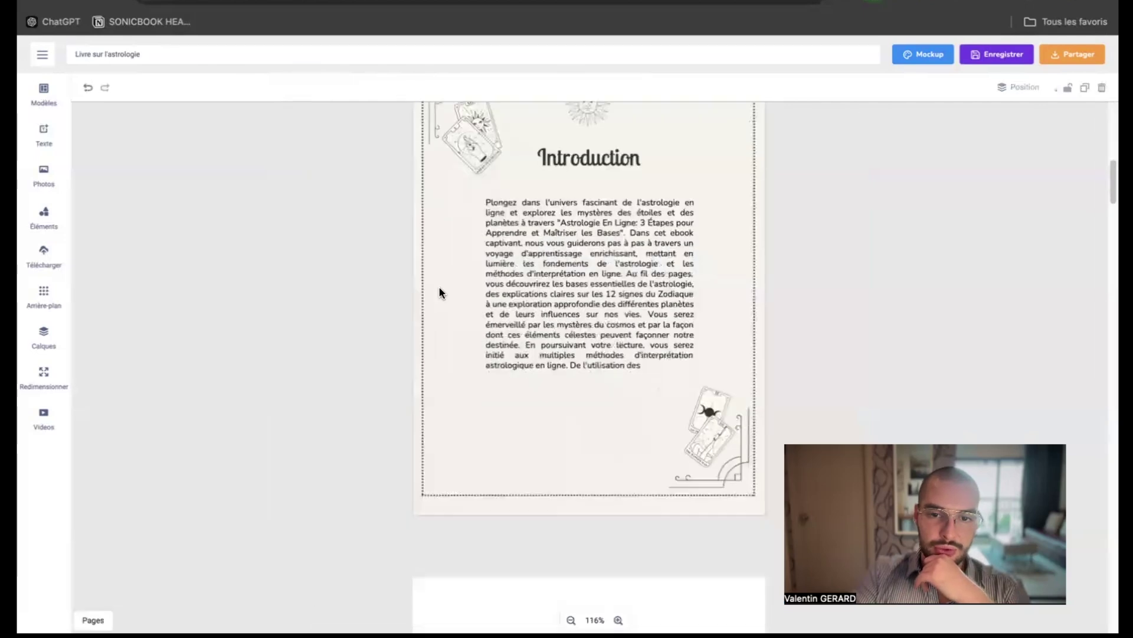
scroll(598, 253, up, 2)
scroll(597, 252, up, 2)
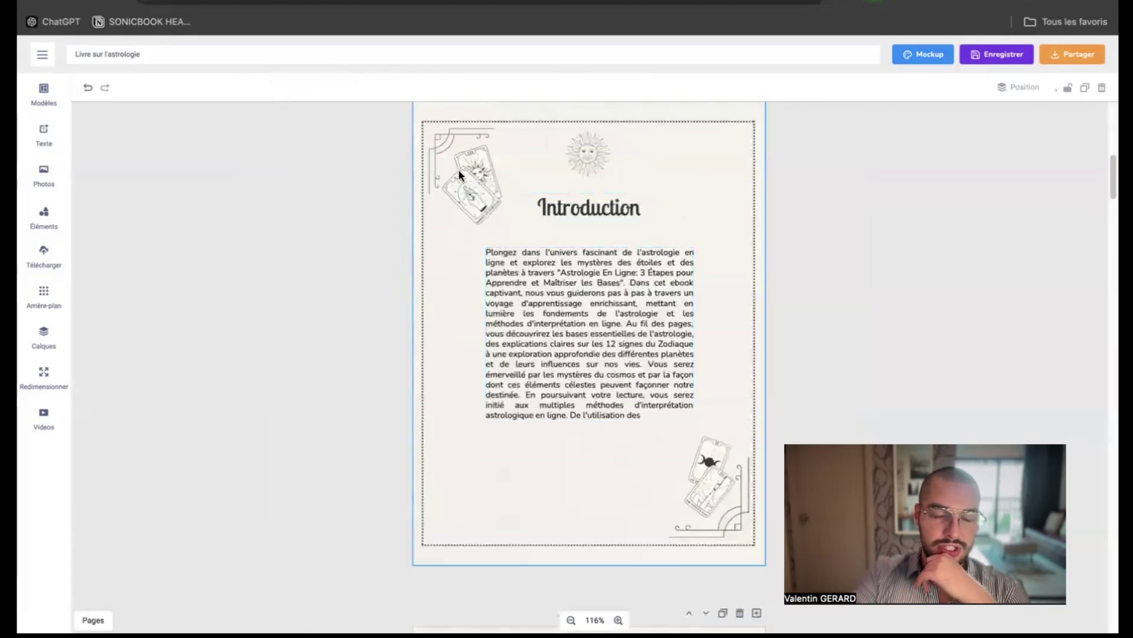
click(578, 215)
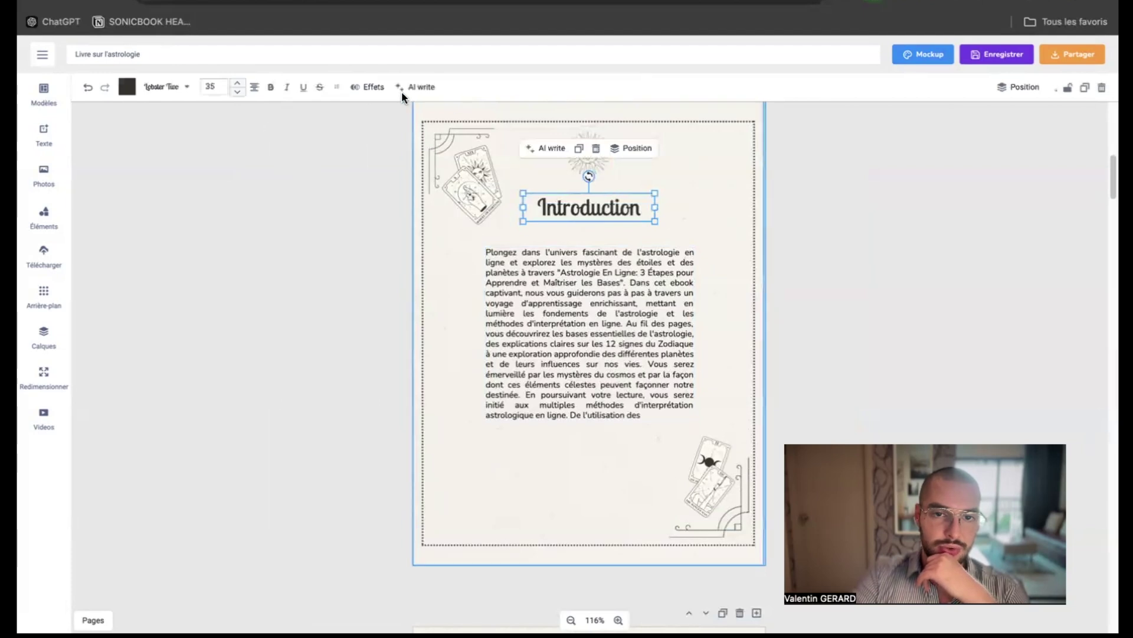
click(381, 93)
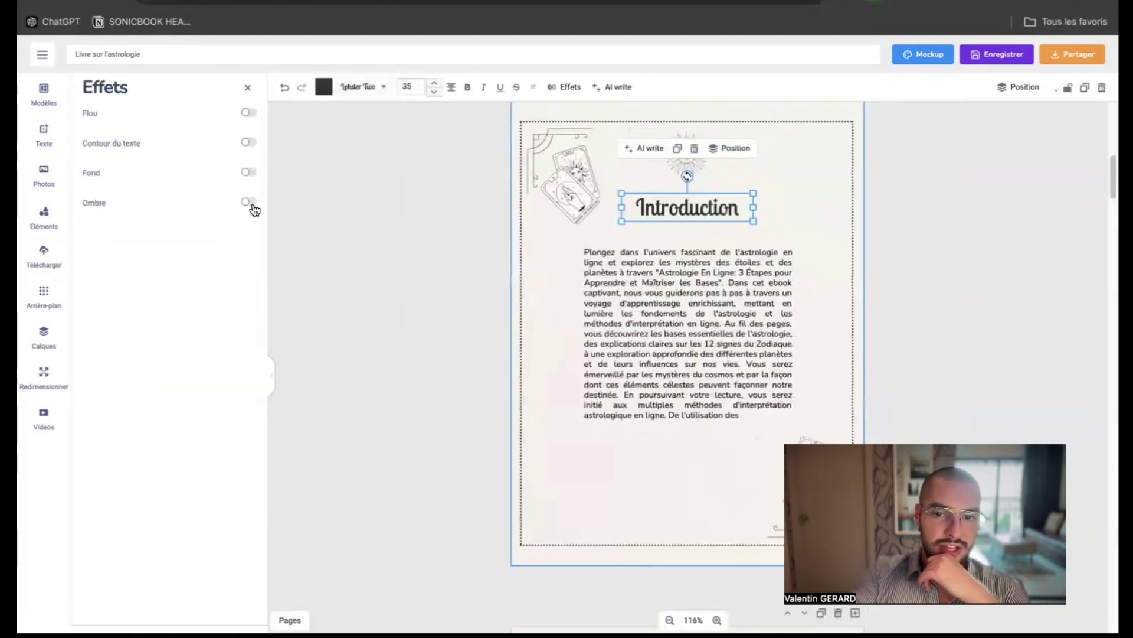
click(248, 201)
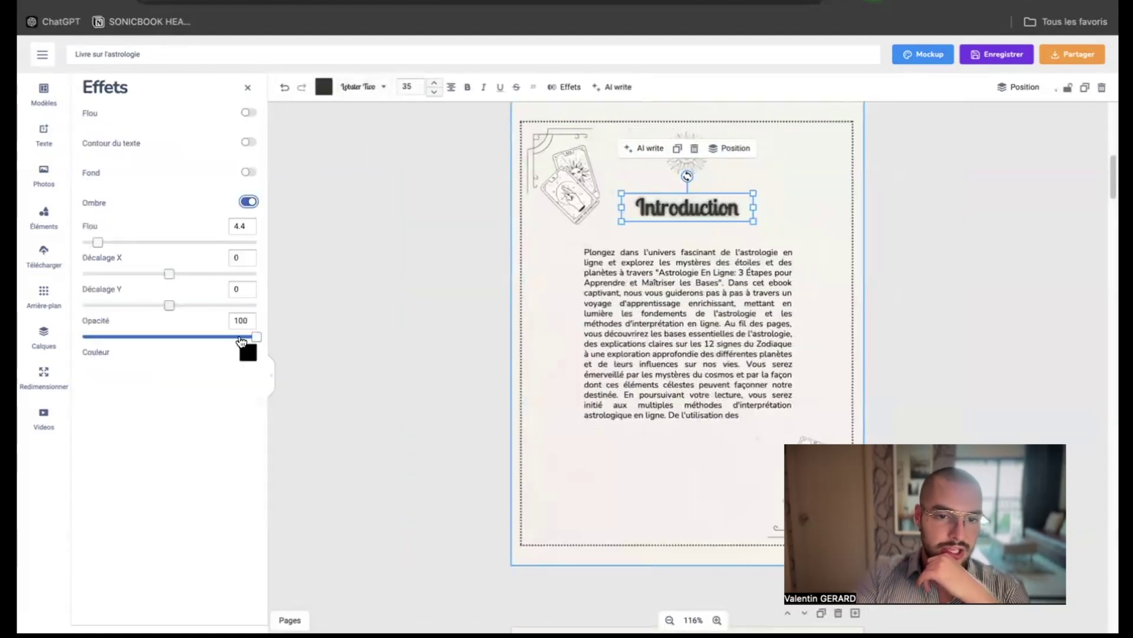
drag(233, 339, 188, 340)
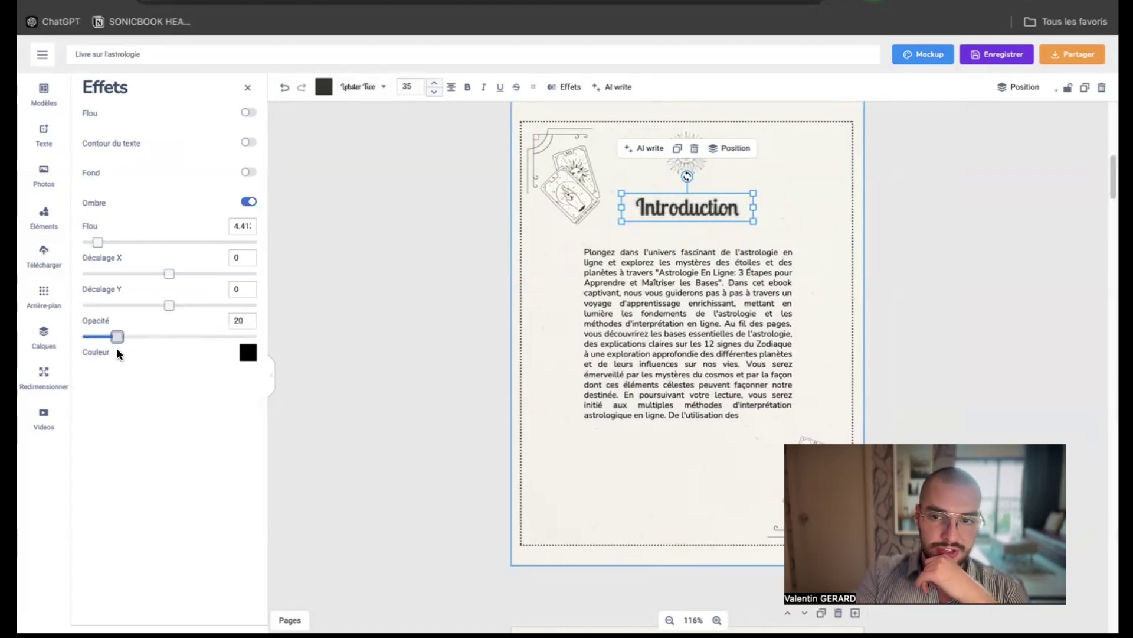
click(377, 227)
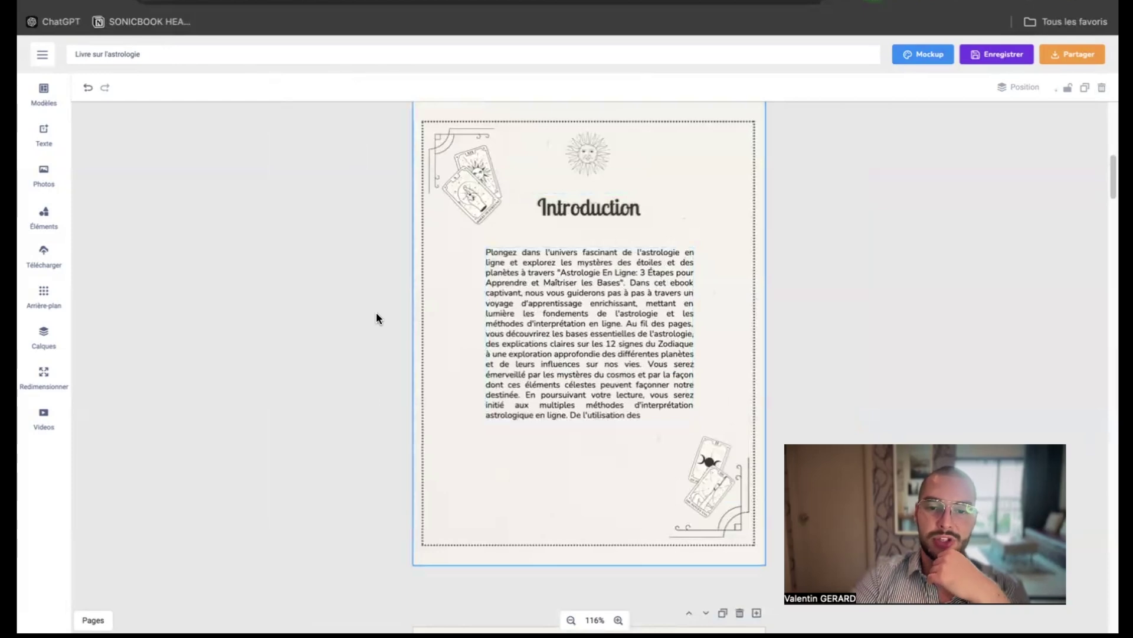
Change the Introduction page's body text from justified to left-aligned
click(521, 309)
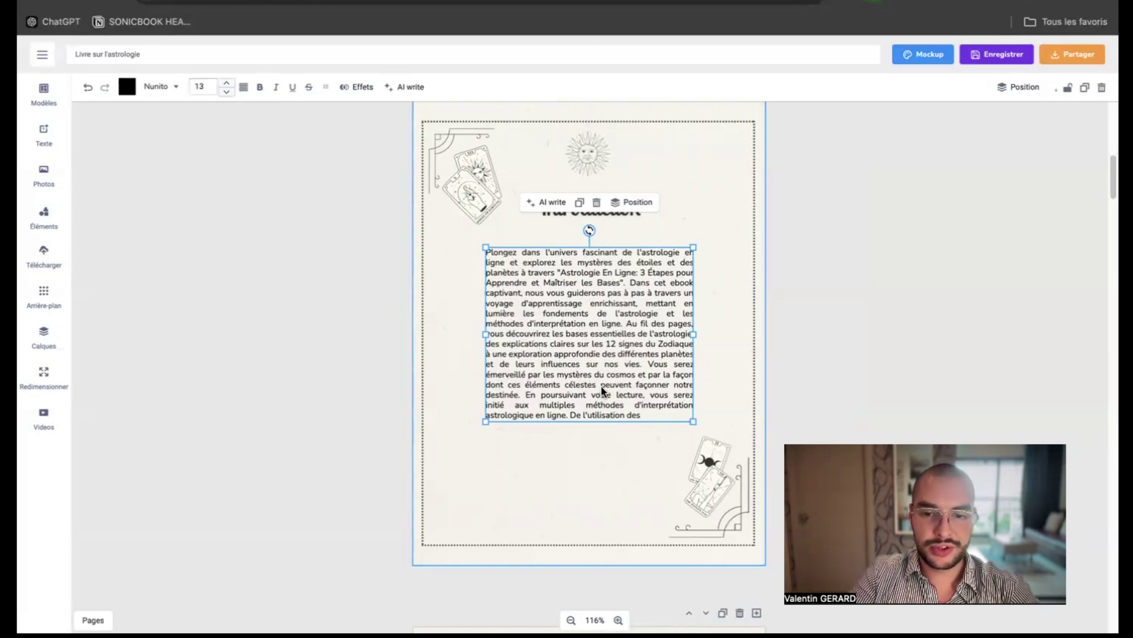
click(244, 88)
click(322, 323)
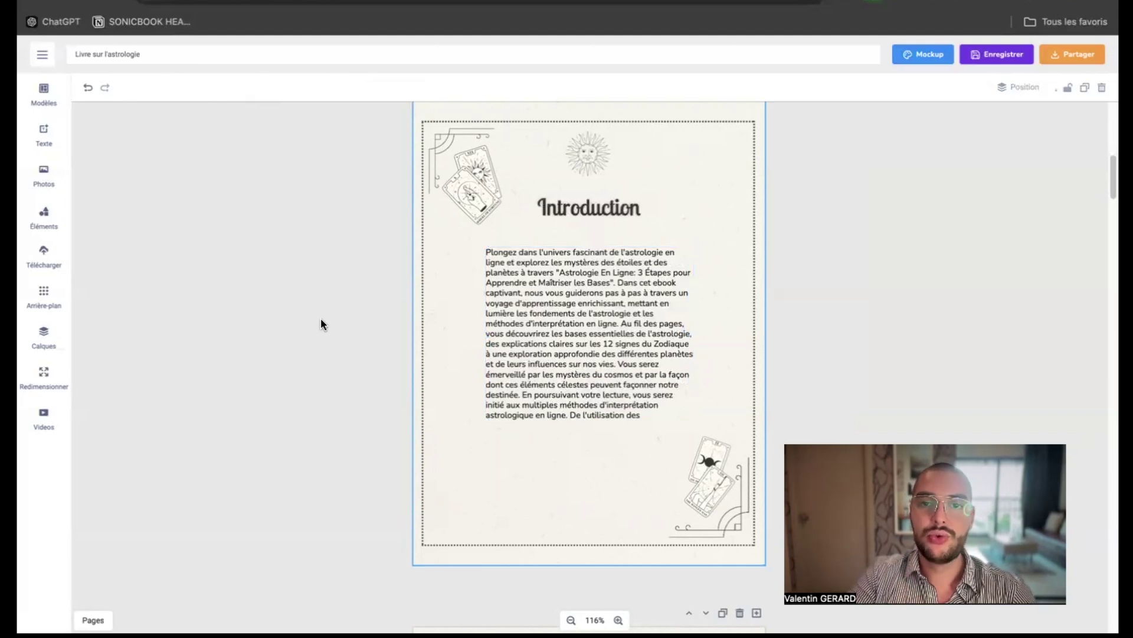
Browse the Unsplash photos, try placing the snowy slope photo on the Introduction page and delete it again
click(46, 177)
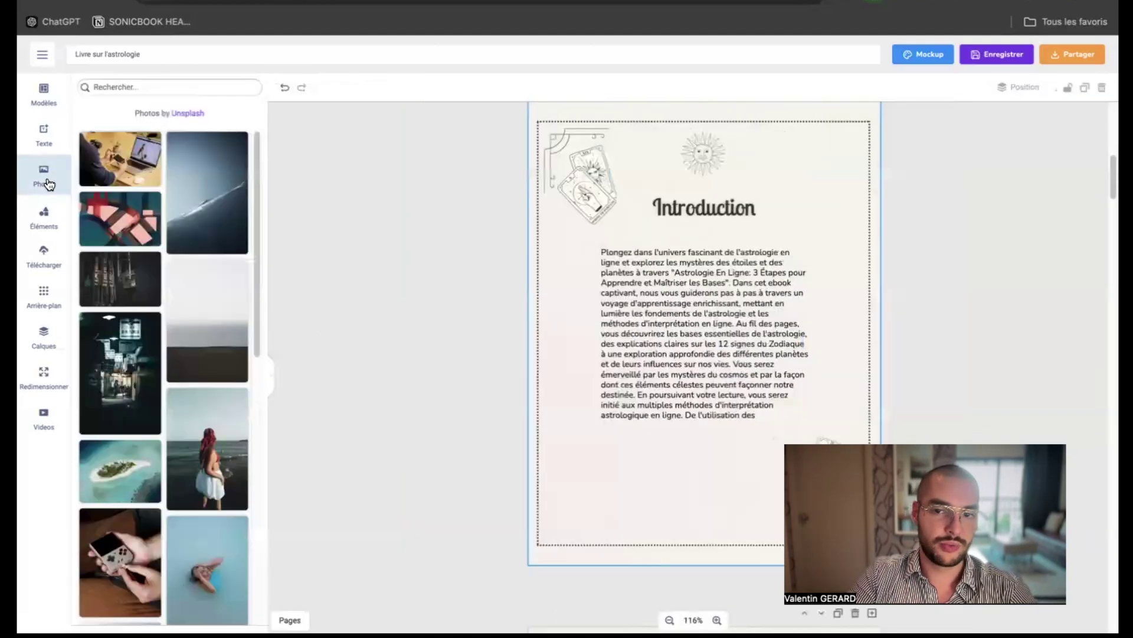
scroll(210, 185, down, 1)
scroll(209, 185, down, 3)
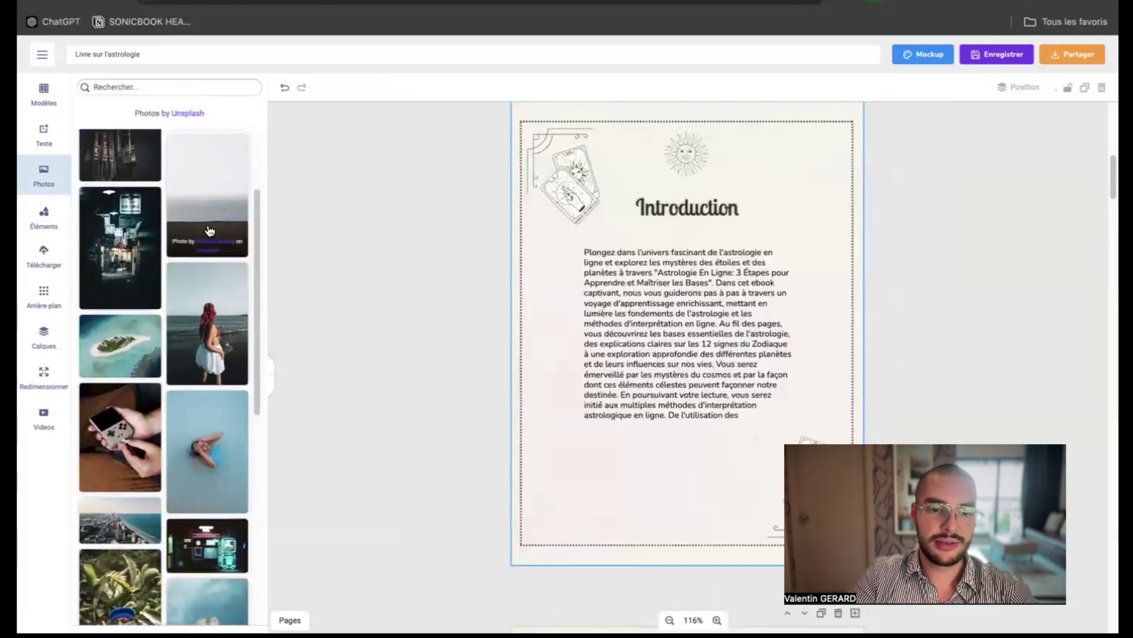
scroll(208, 277, up, 5)
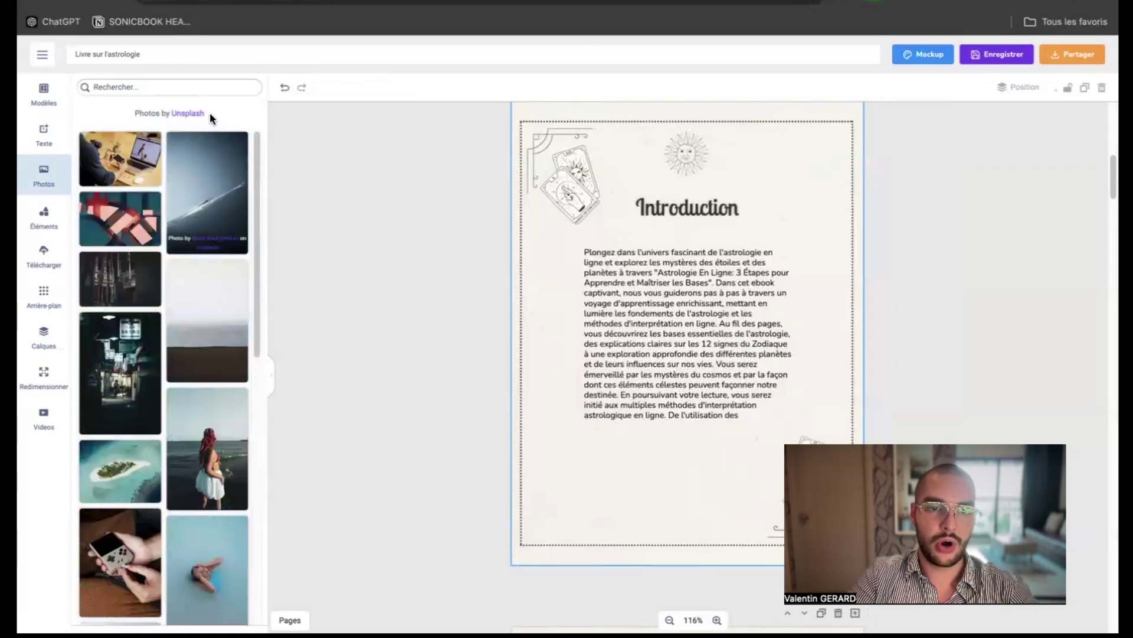
drag(213, 112, 132, 113)
drag(223, 199, 618, 189)
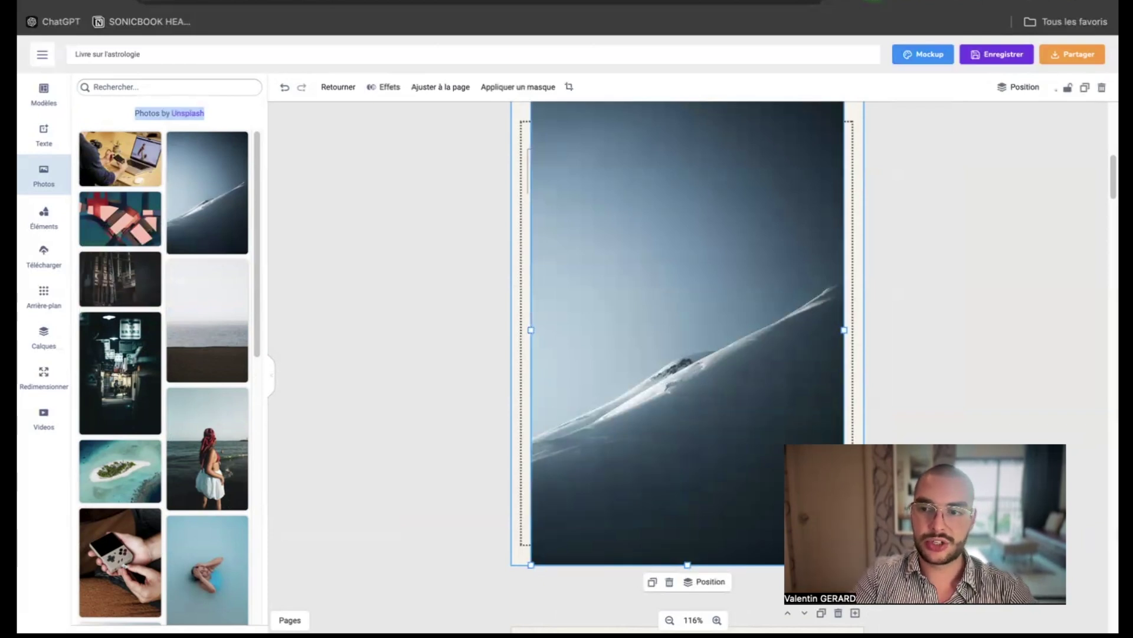
click(1102, 87)
Examine the library of lines and shapes and the area for uploading own images
click(150, 81)
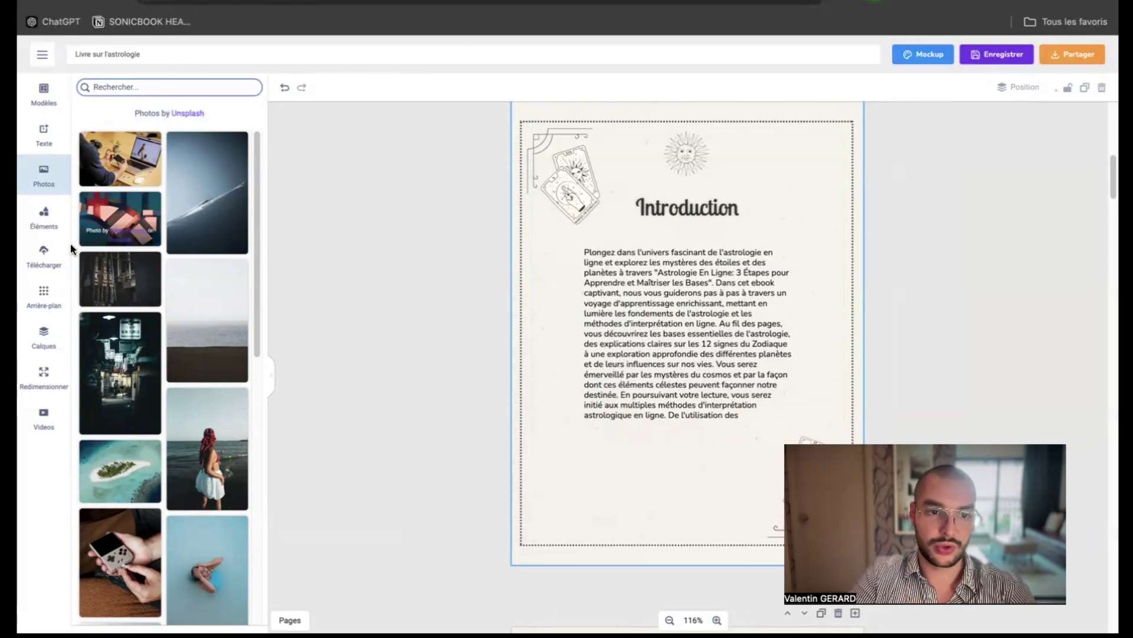
click(29, 228)
scroll(146, 282, down, 15)
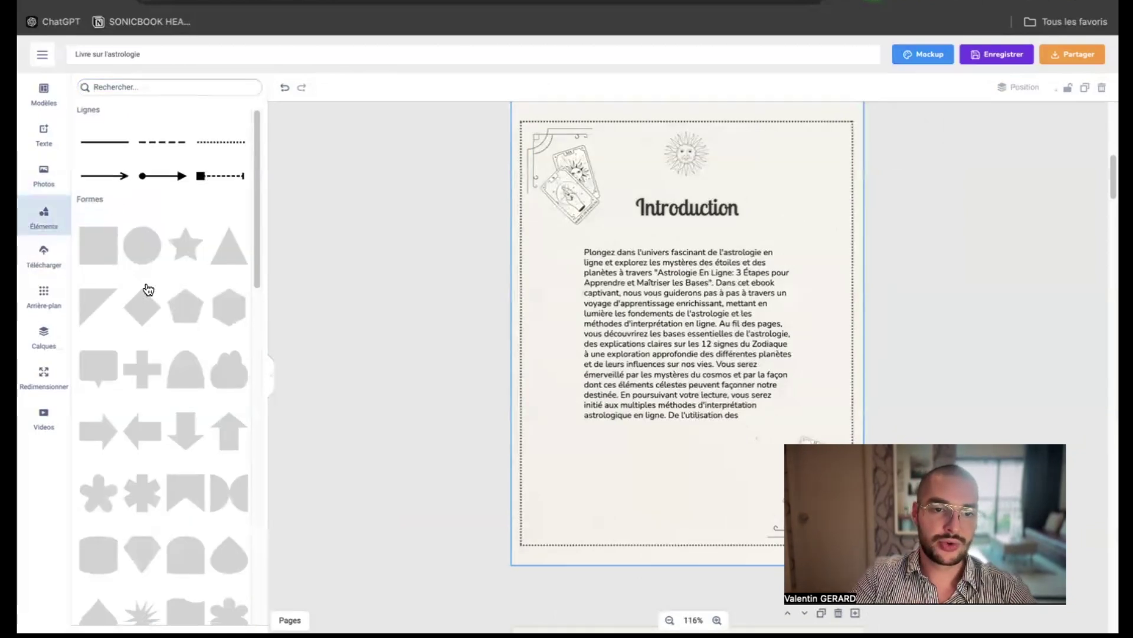
scroll(148, 285, up, 10)
scroll(151, 295, up, 3)
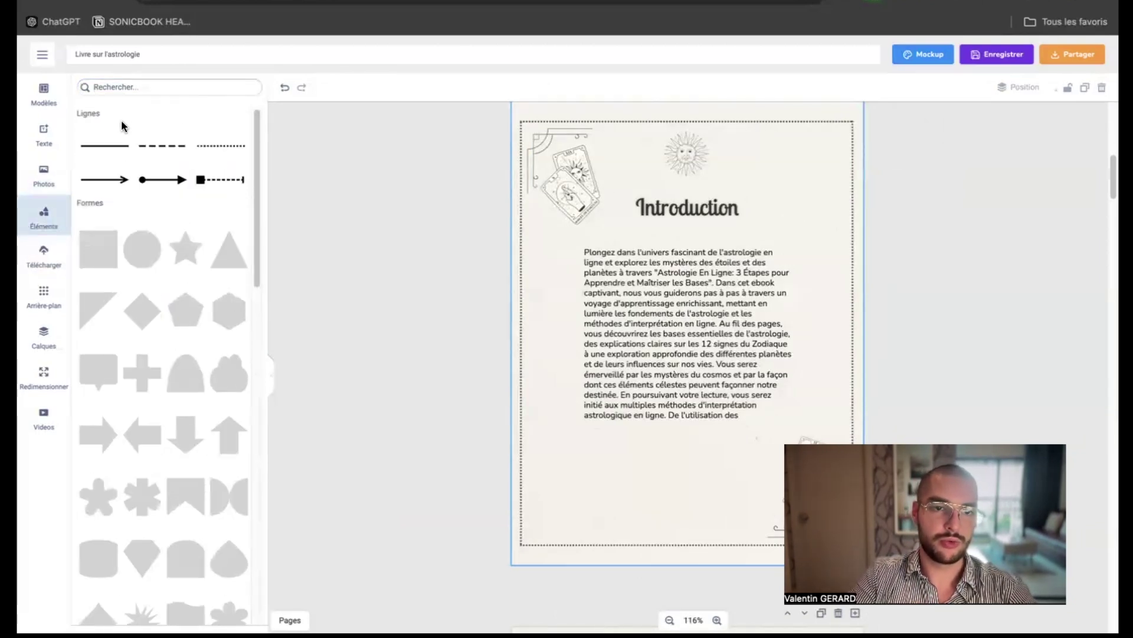
click(30, 263)
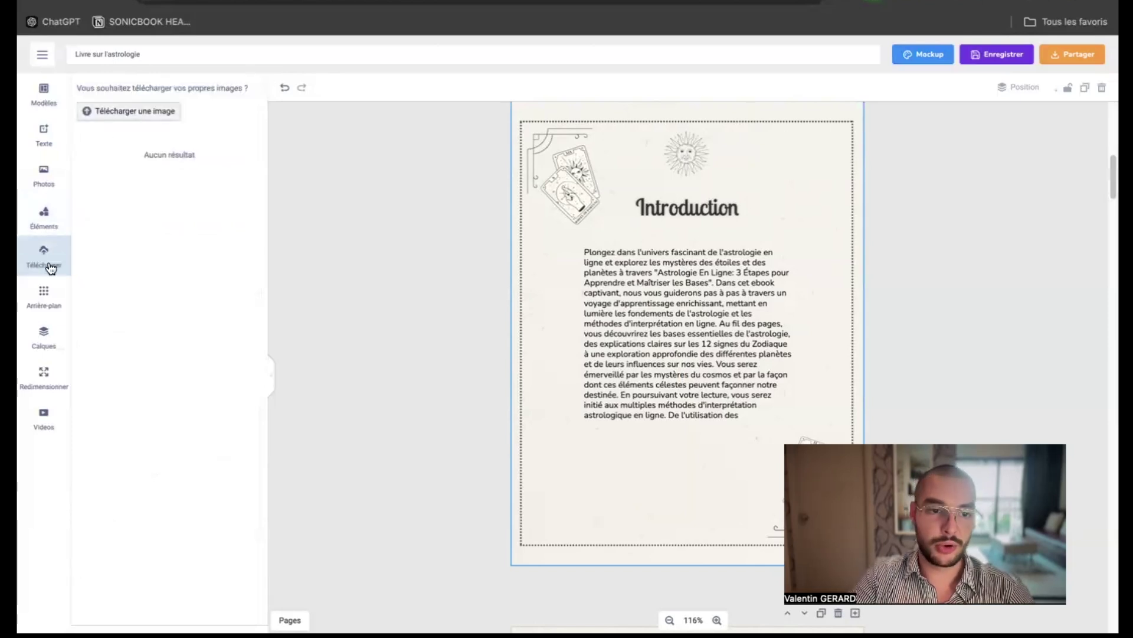
Look over the background choices and try shifting the Introduction page's paper background and dotted frame sideways
click(39, 304)
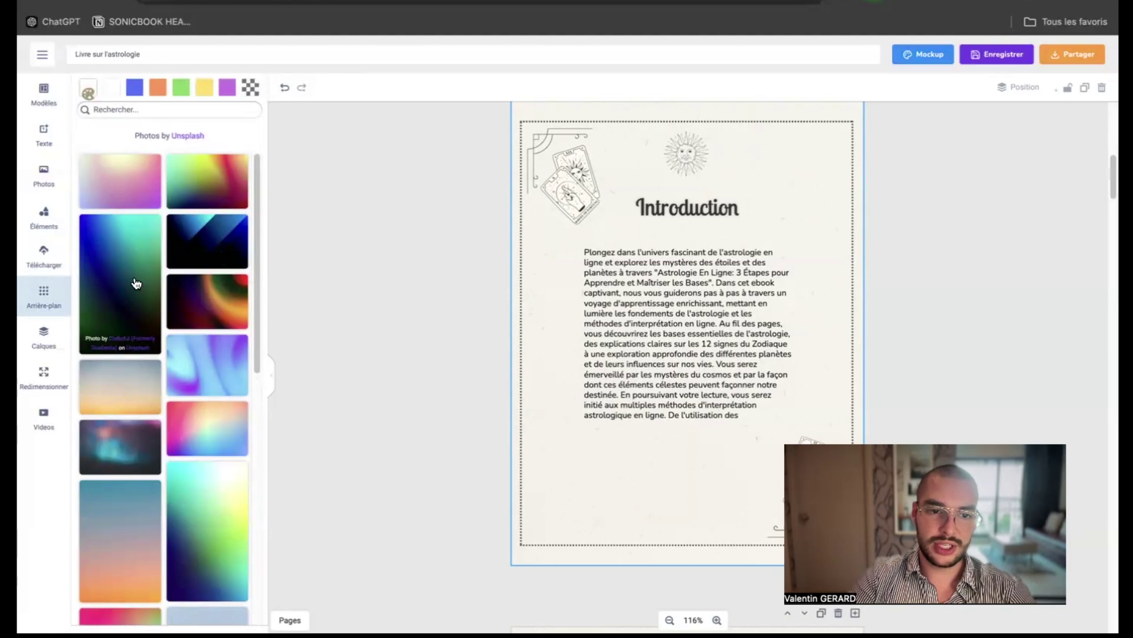
click(547, 106)
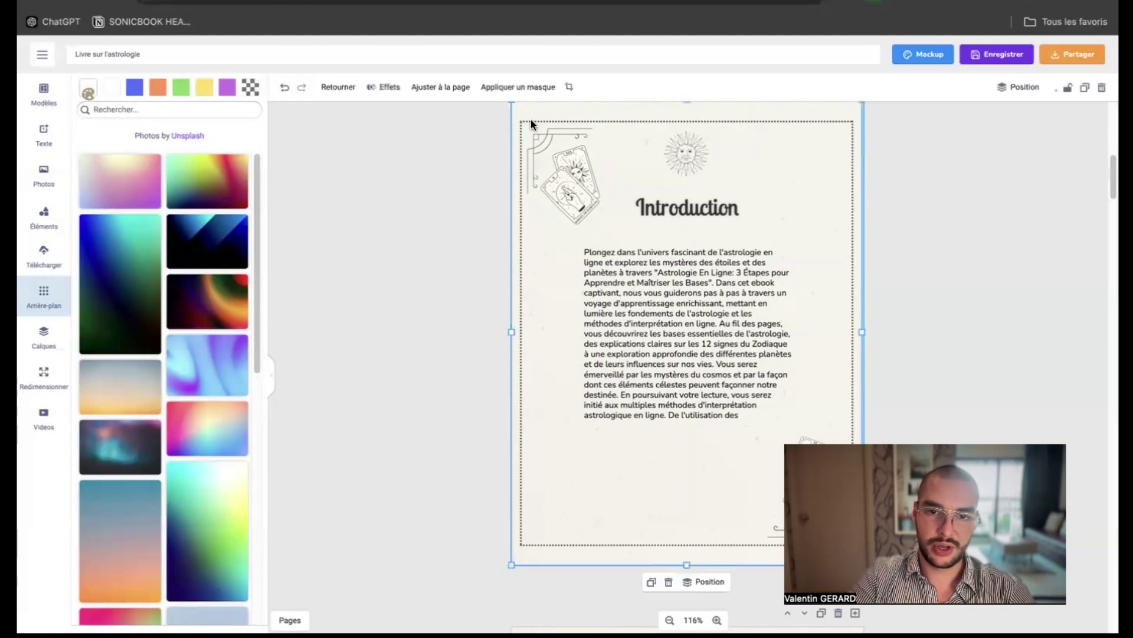
drag(530, 118, 635, 126)
click(571, 115)
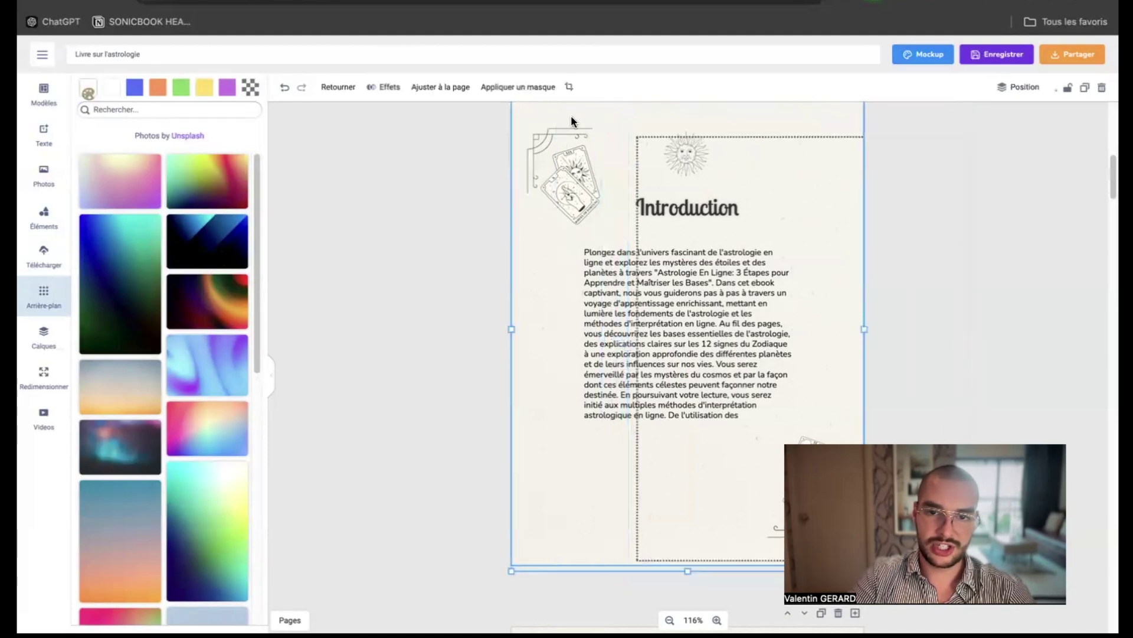
drag(563, 122, 667, 146)
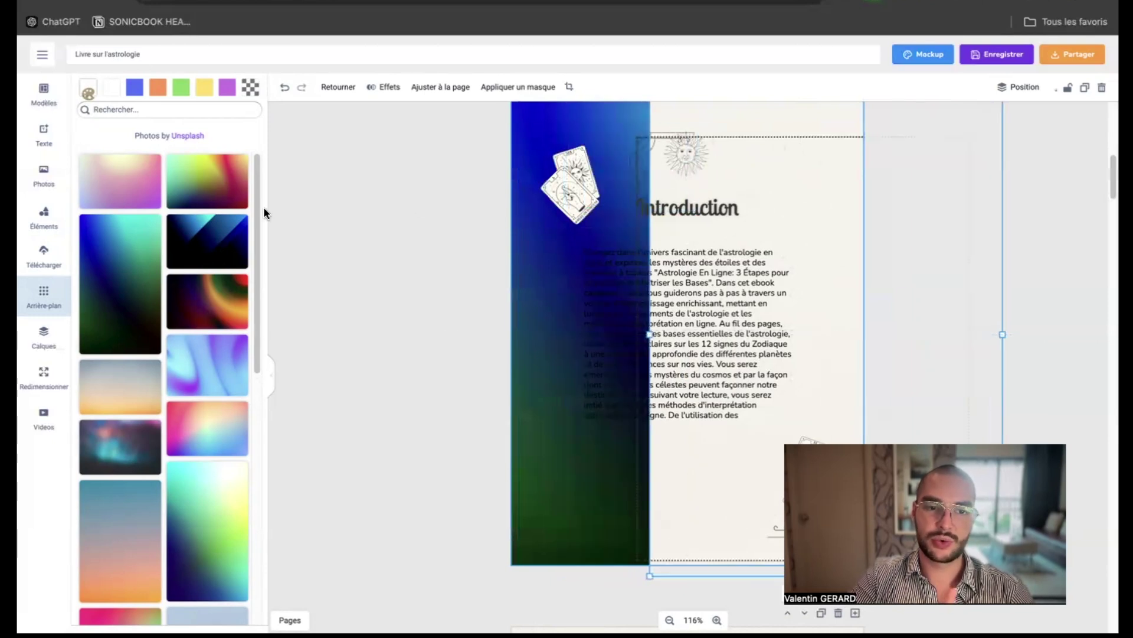
Try several Unsplash gradient backgrounds on the Introduction page and undo these along with the shifted page images
click(210, 177)
click(212, 239)
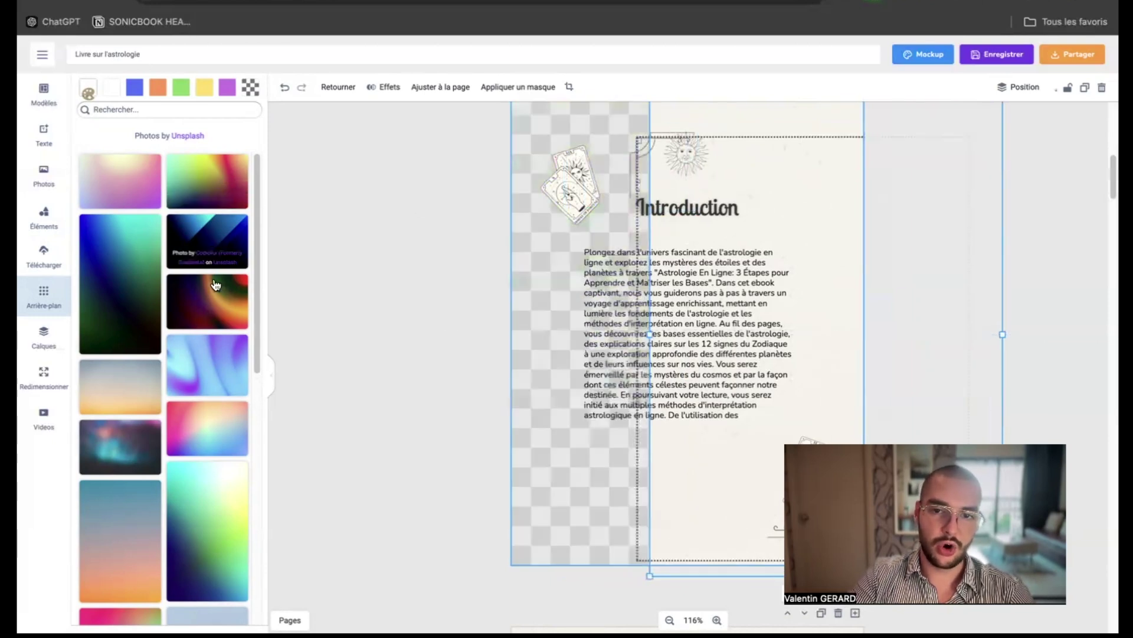
click(217, 287)
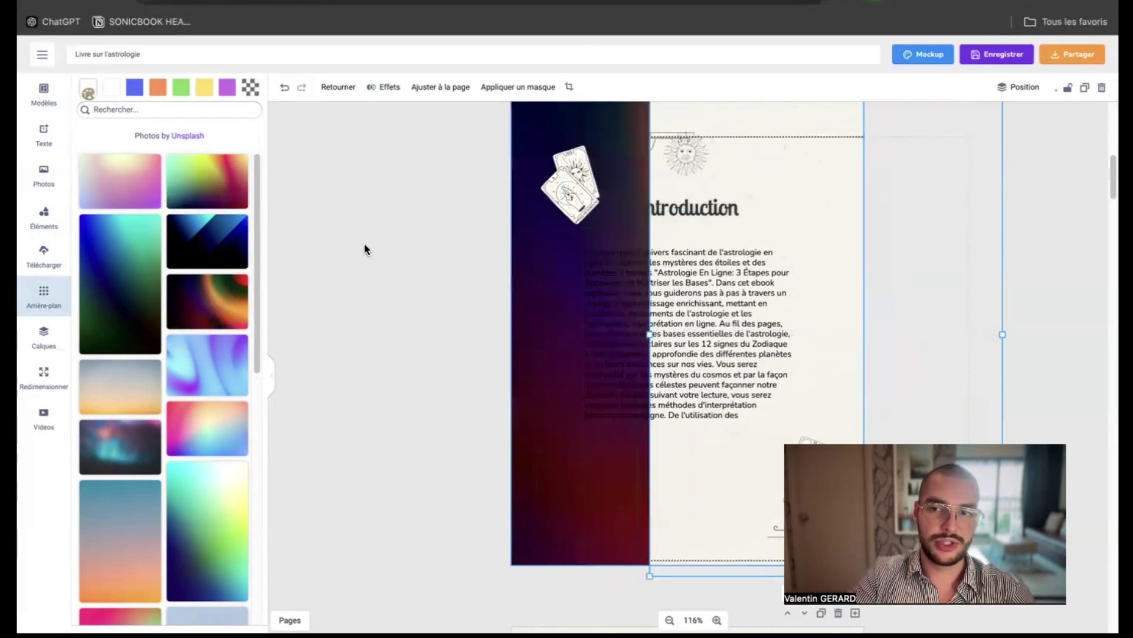
click(284, 88)
click(285, 88)
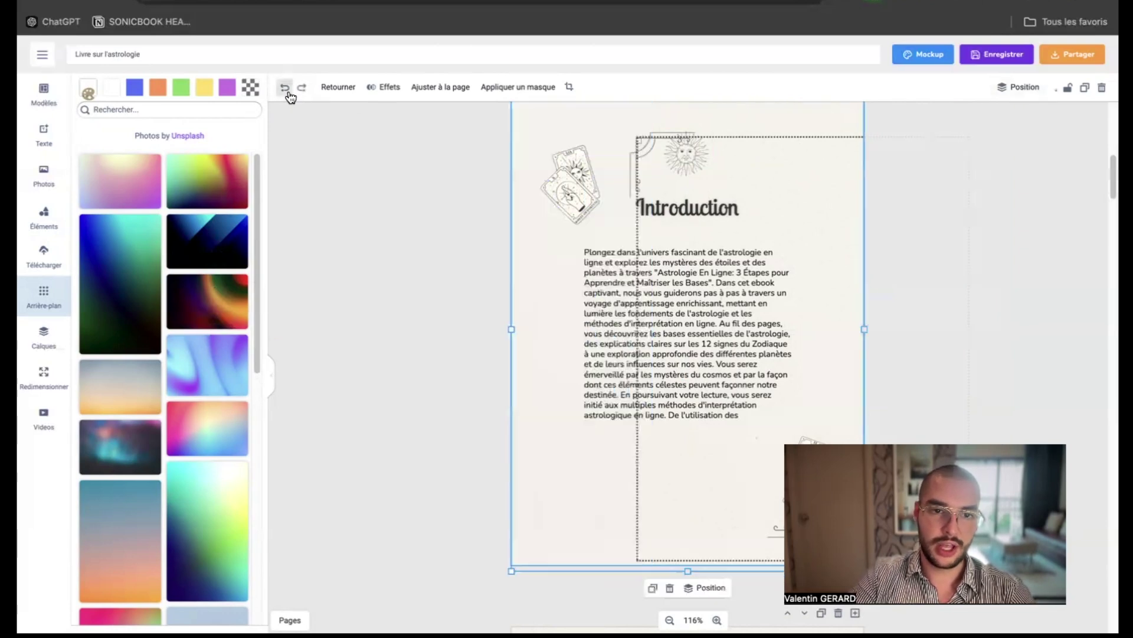
click(287, 91)
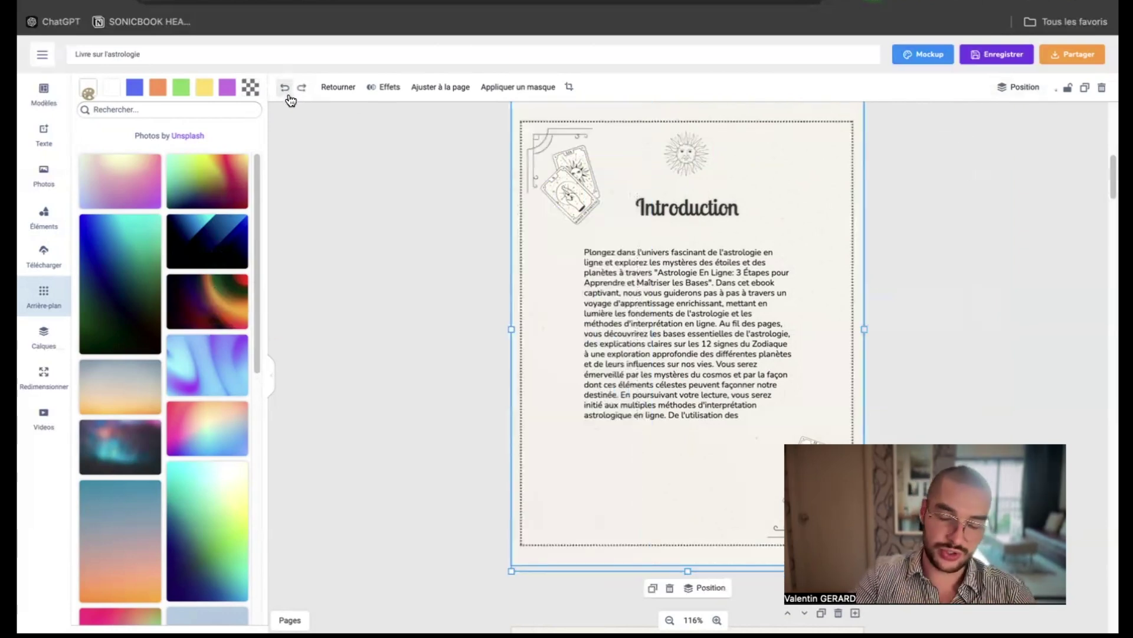
Move the upper-left tarot cards illustration over the Introduction body text and bring it in front of all other layers
click(571, 176)
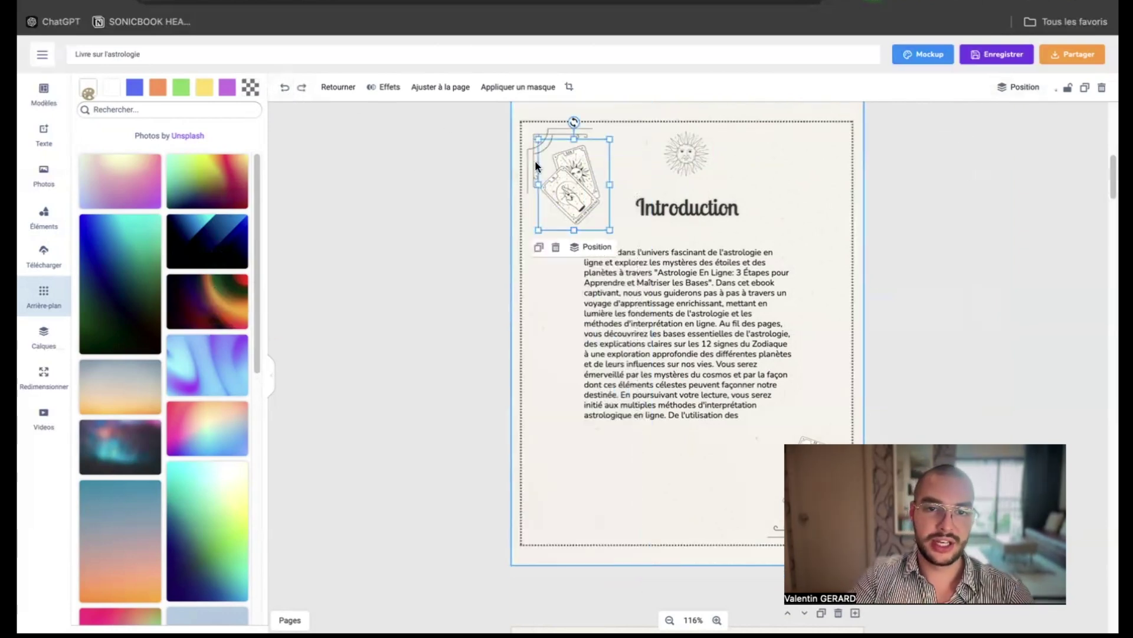
click(569, 87)
click(405, 192)
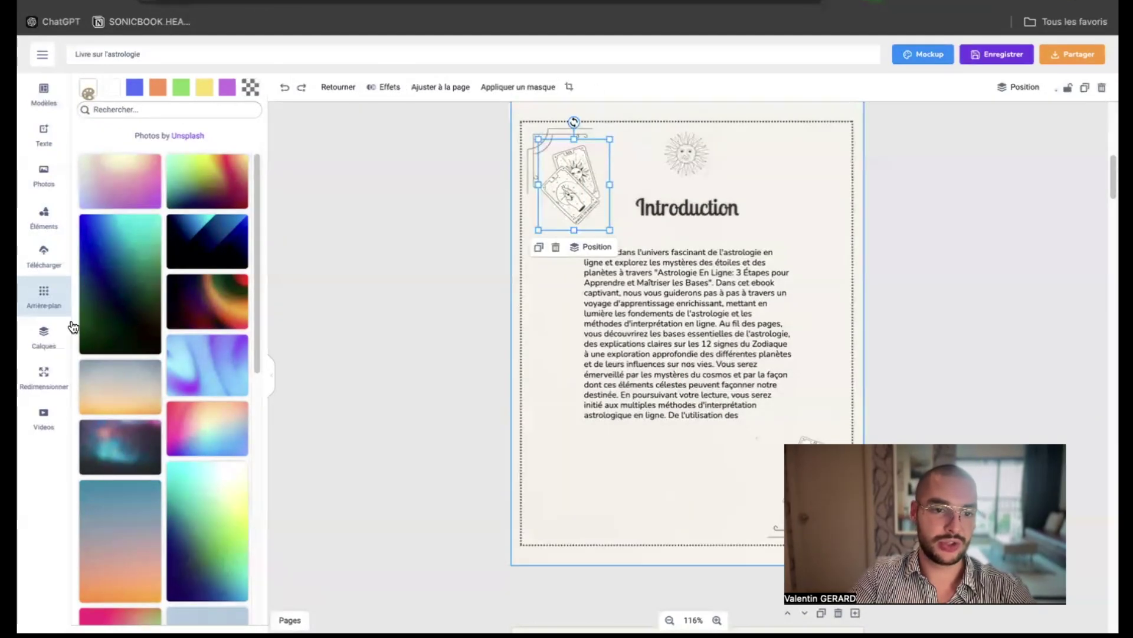
click(41, 334)
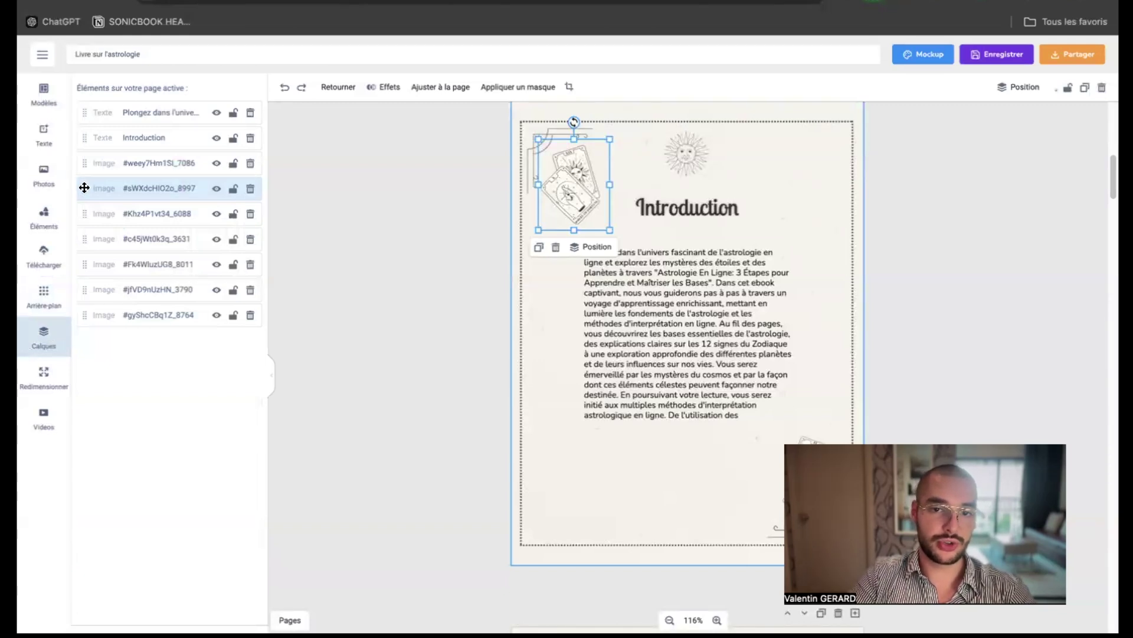
drag(571, 174, 651, 292)
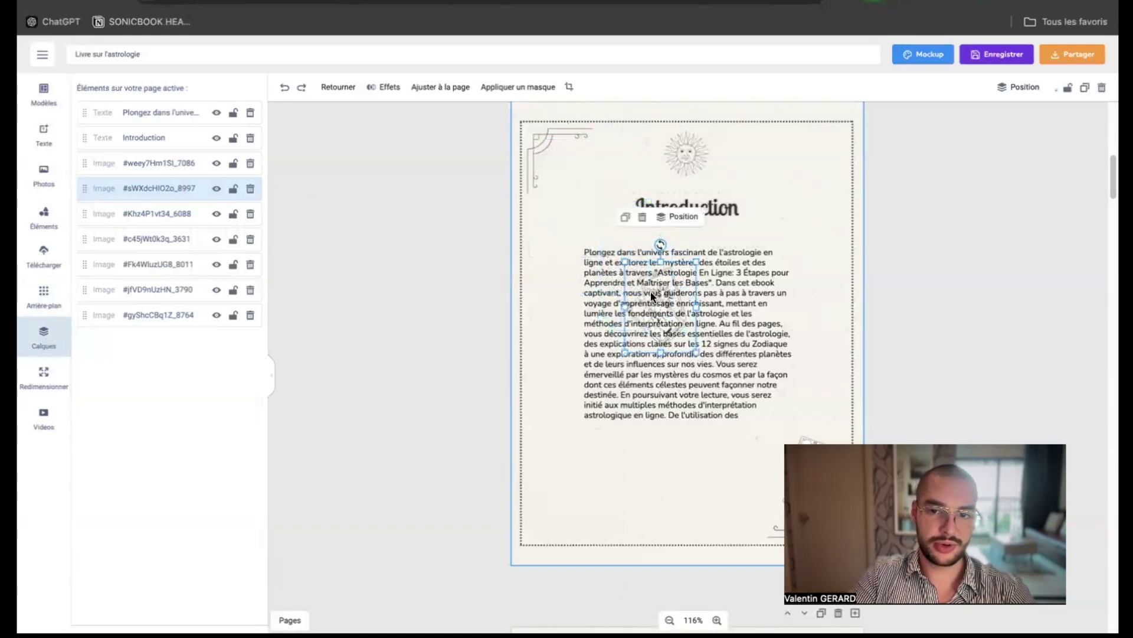
mouse_move(83, 186)
mouse_down()
mouse_move(80, 103)
mouse_move(80, 196)
mouse_up()
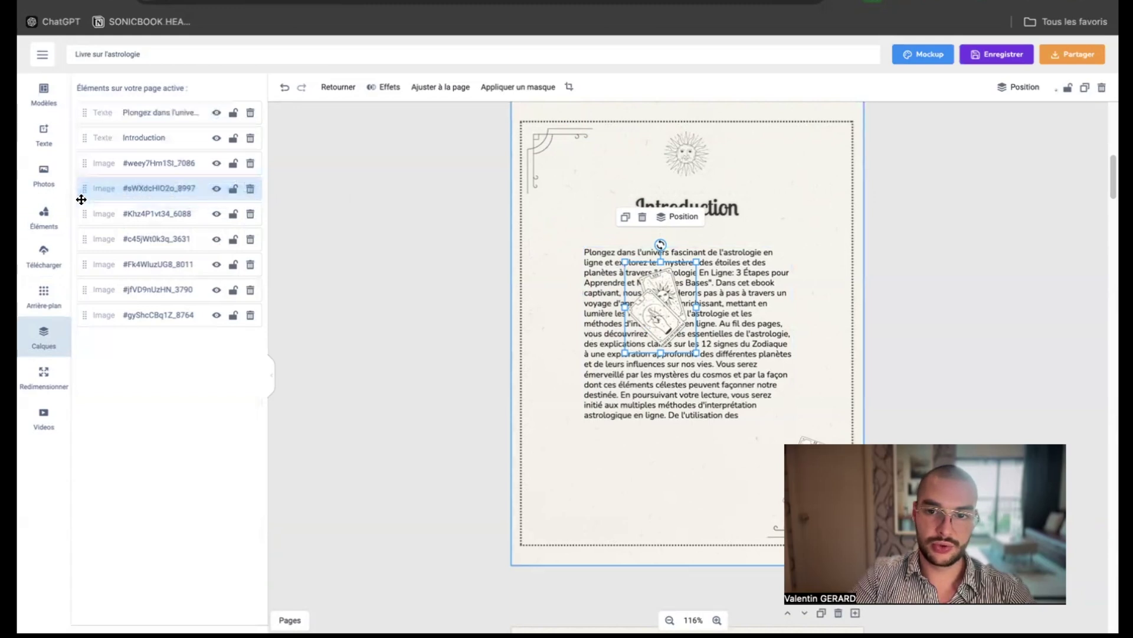
click(1013, 88)
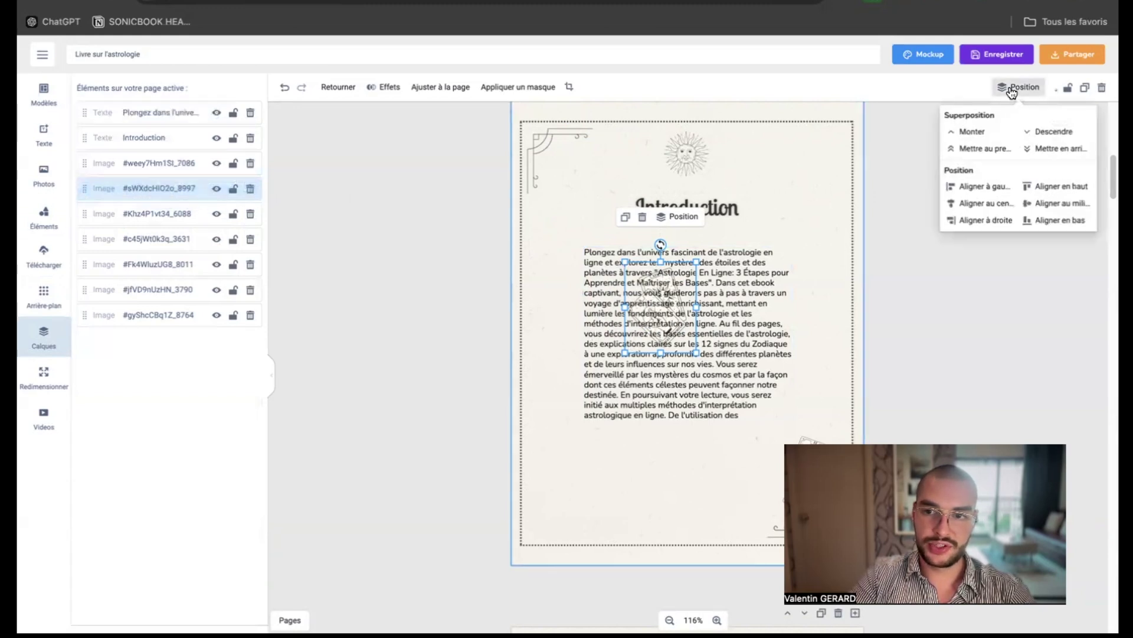
click(975, 132)
click(976, 133)
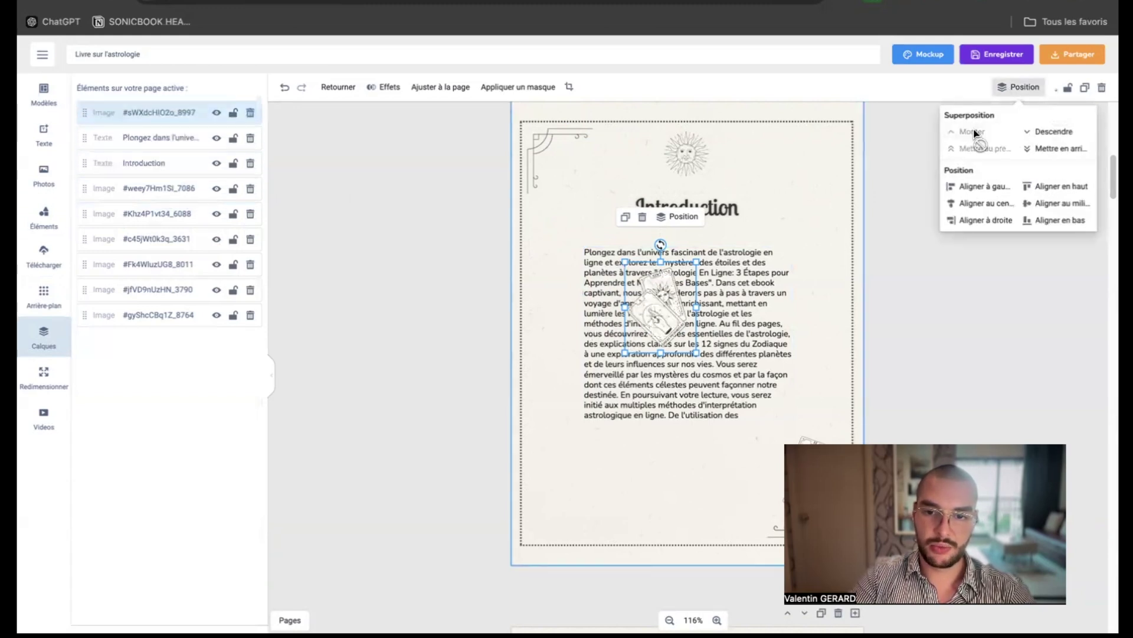
Try duplicating the tarot cards illustration, place the copy beside the Introduction heading and delete that copy
click(1084, 89)
drag(707, 321, 778, 222)
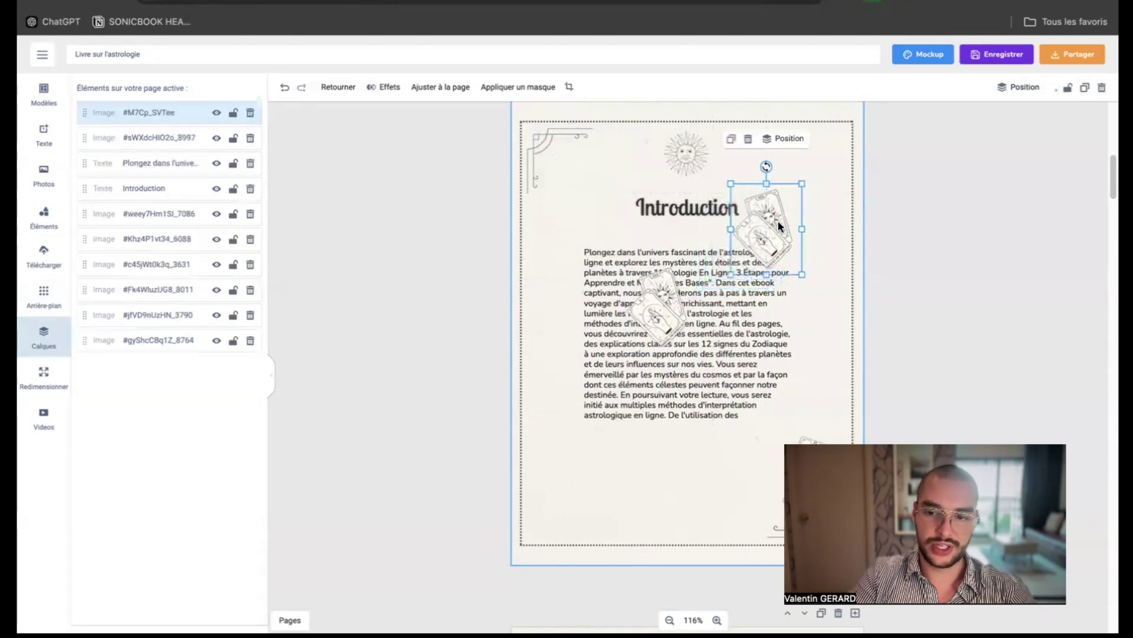
click(1102, 87)
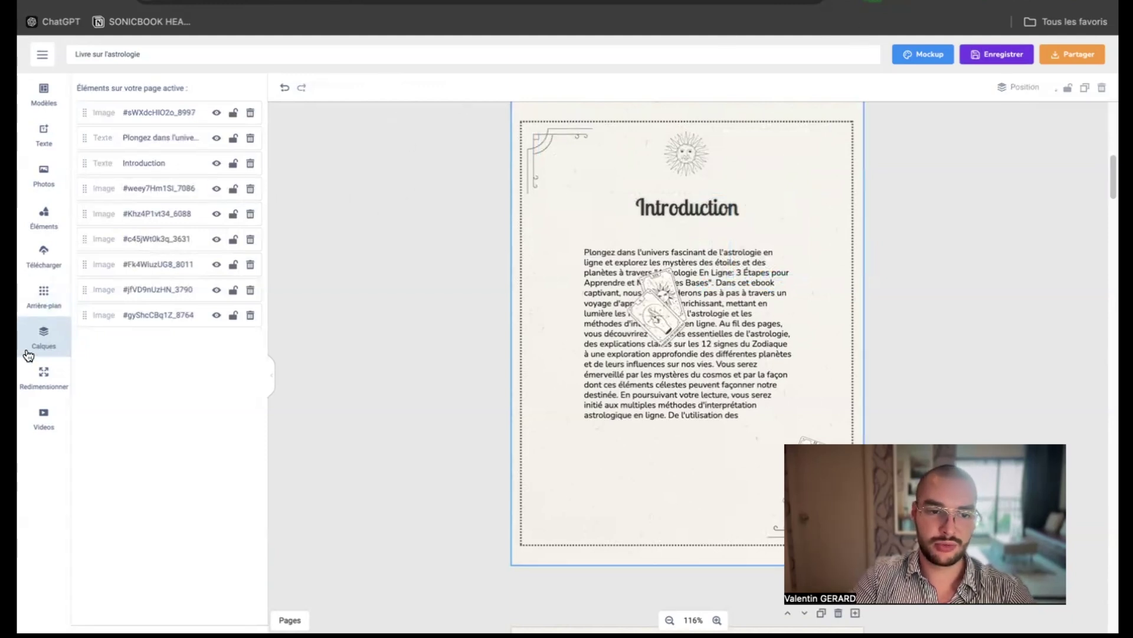
Examine the page resizing presets, the export formats, the Pexels video library and the text presets
click(34, 379)
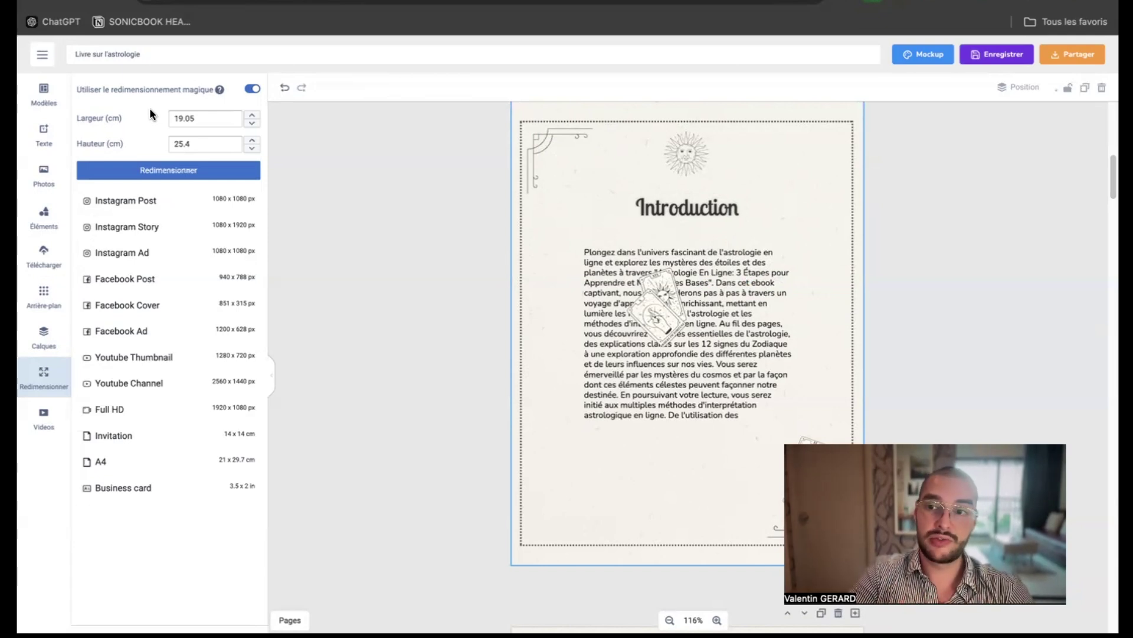
click(1072, 54)
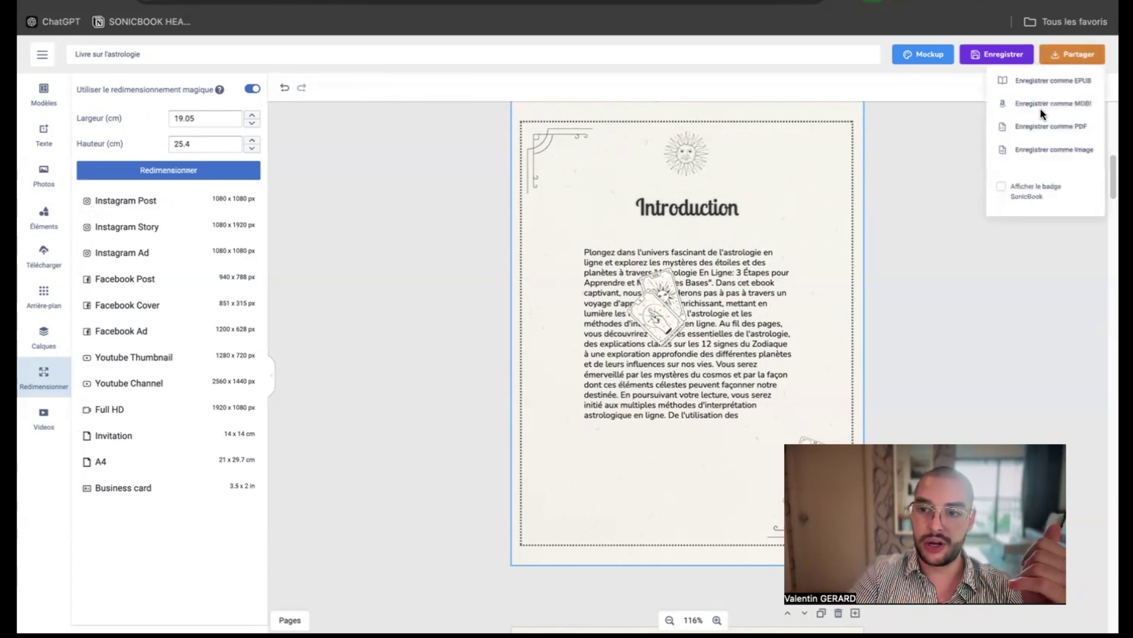
click(565, 155)
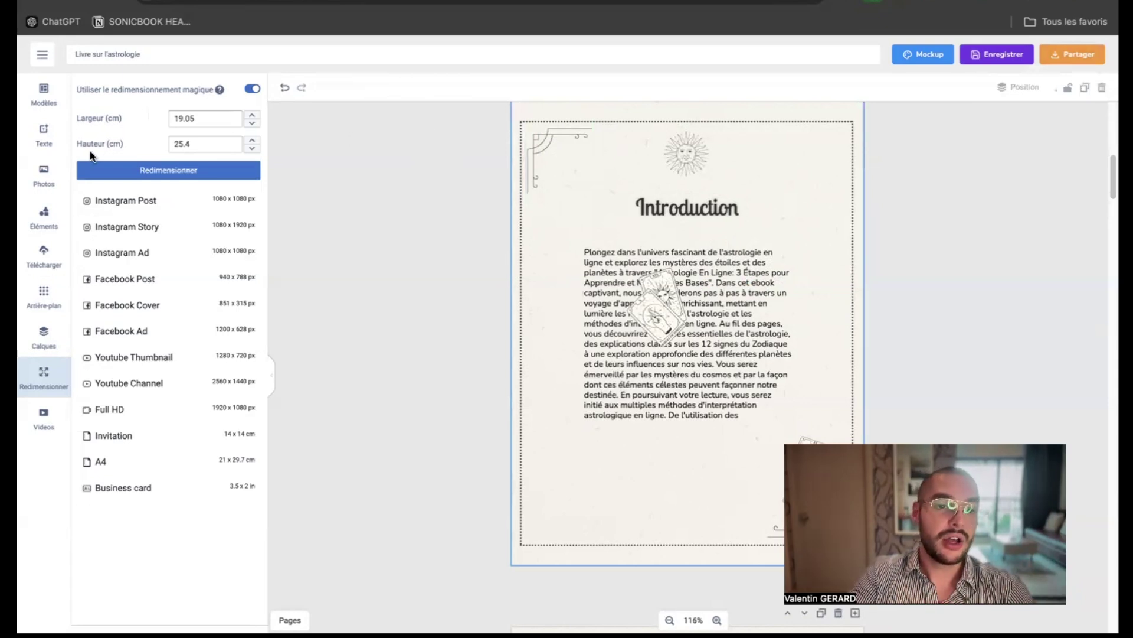
click(39, 413)
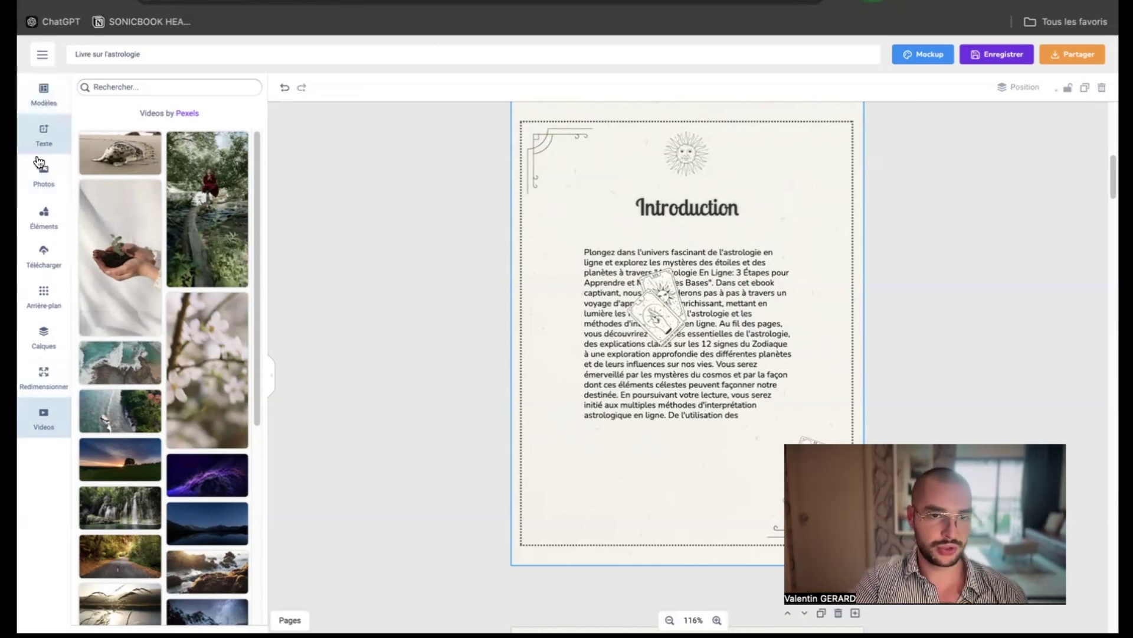
click(47, 130)
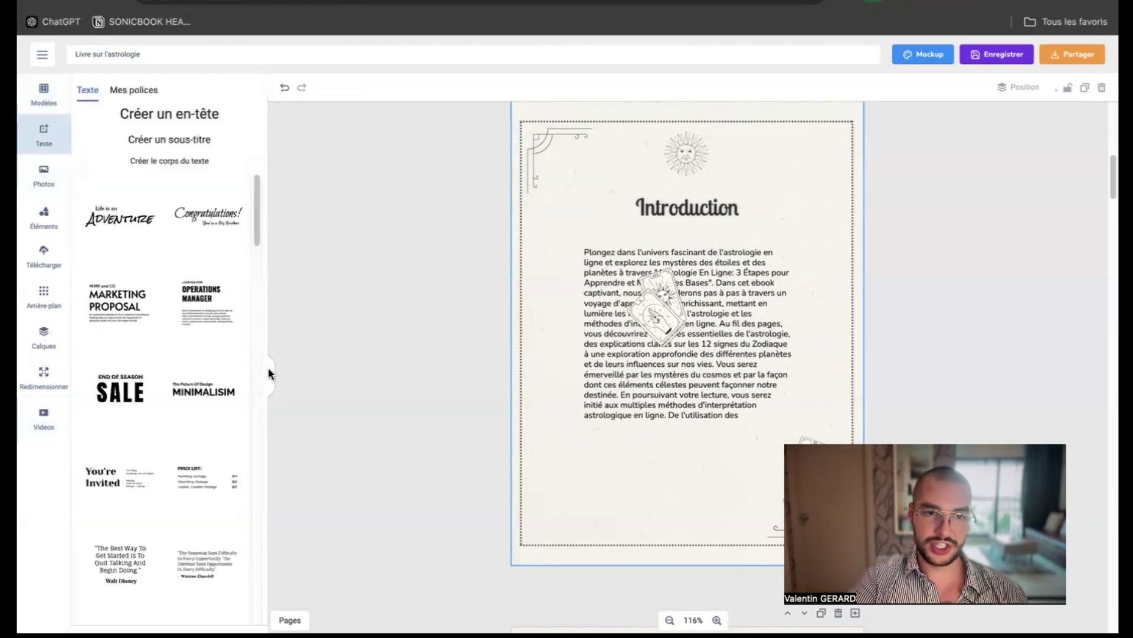
Move the tarot cards illustration back to the Introduction page's upper-left corner and open the ebook's export format options
click(269, 373)
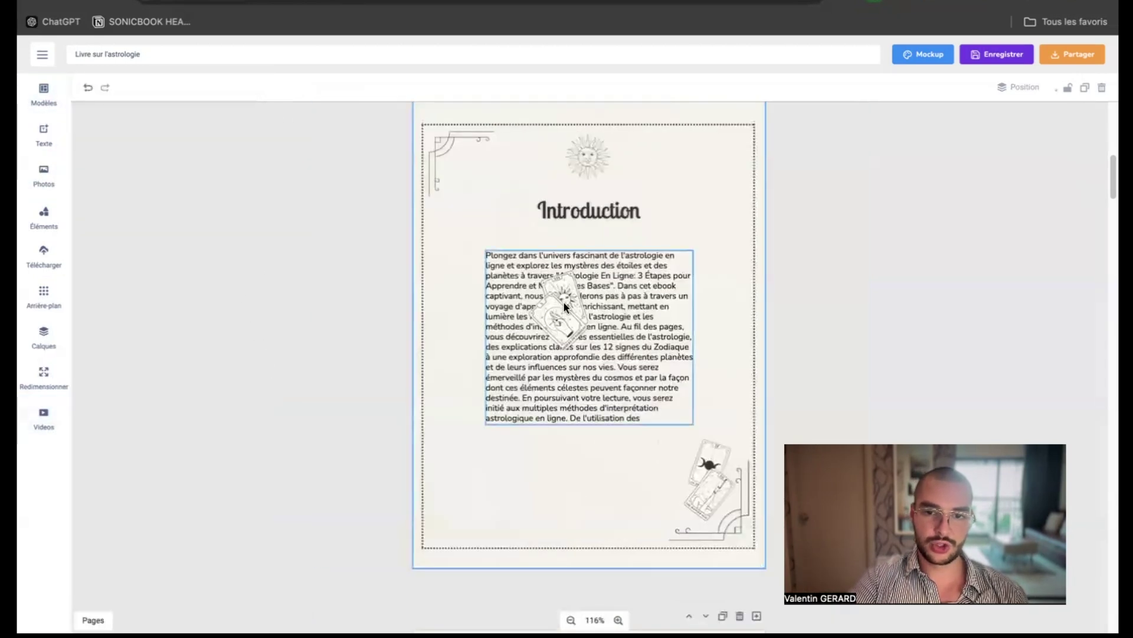
drag(562, 303, 463, 182)
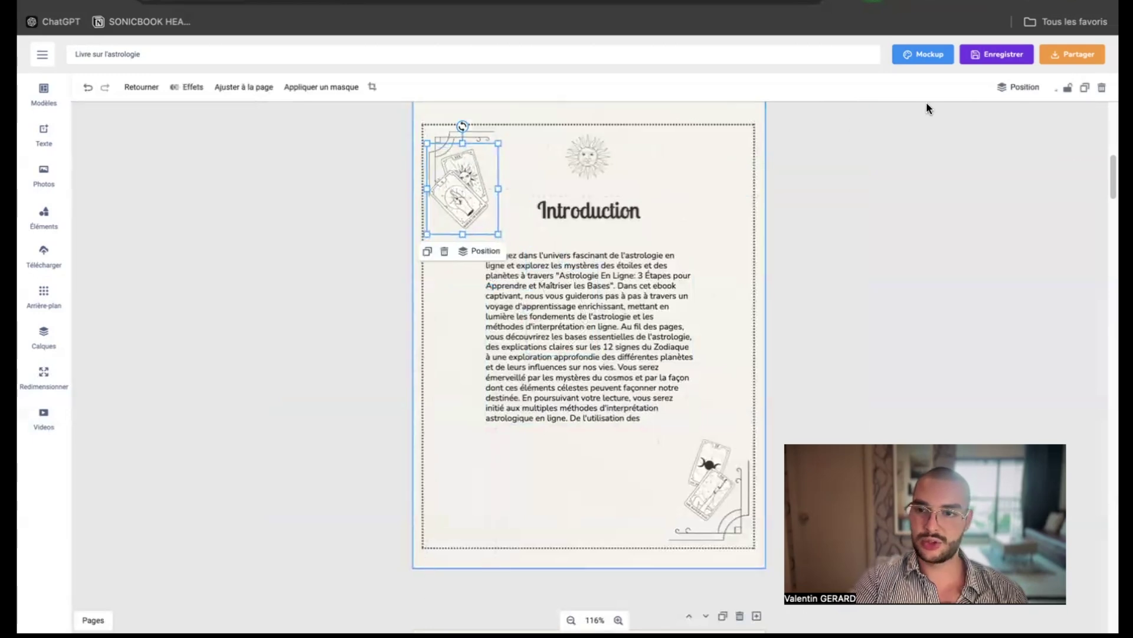
click(1059, 59)
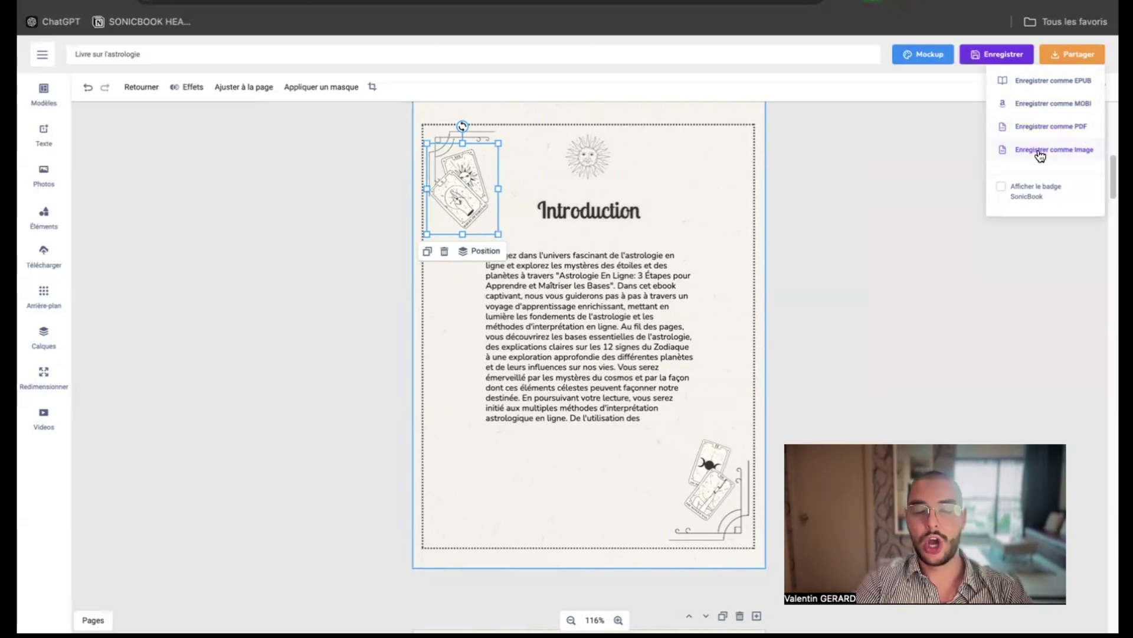
Try showing the SonicBook badge on the ebook's pages, then hide it again
click(1034, 194)
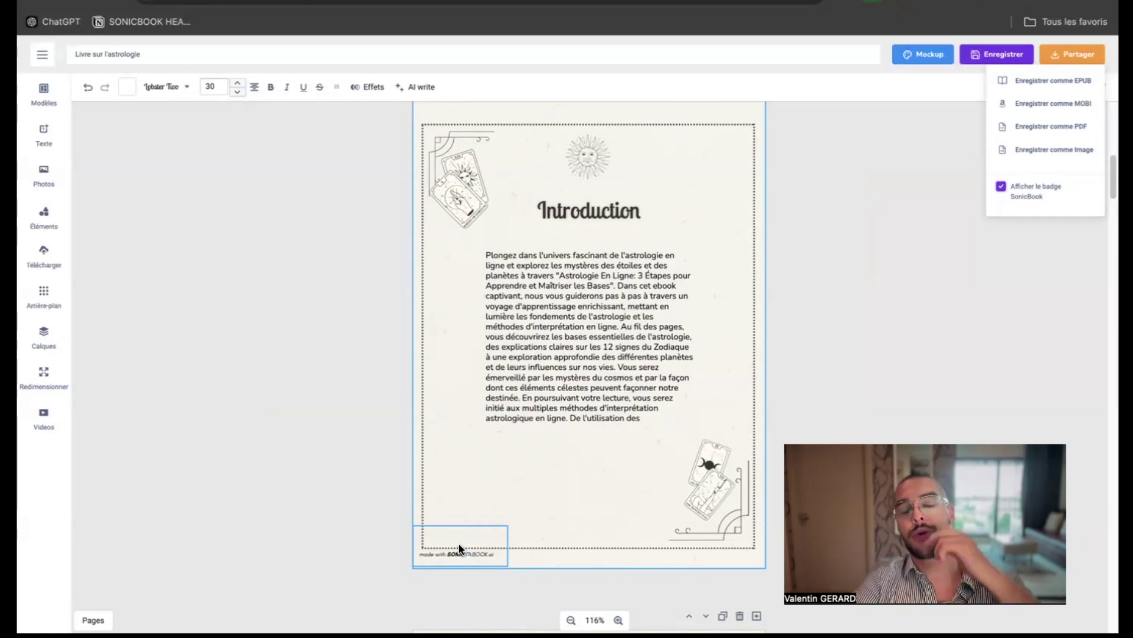
click(355, 375)
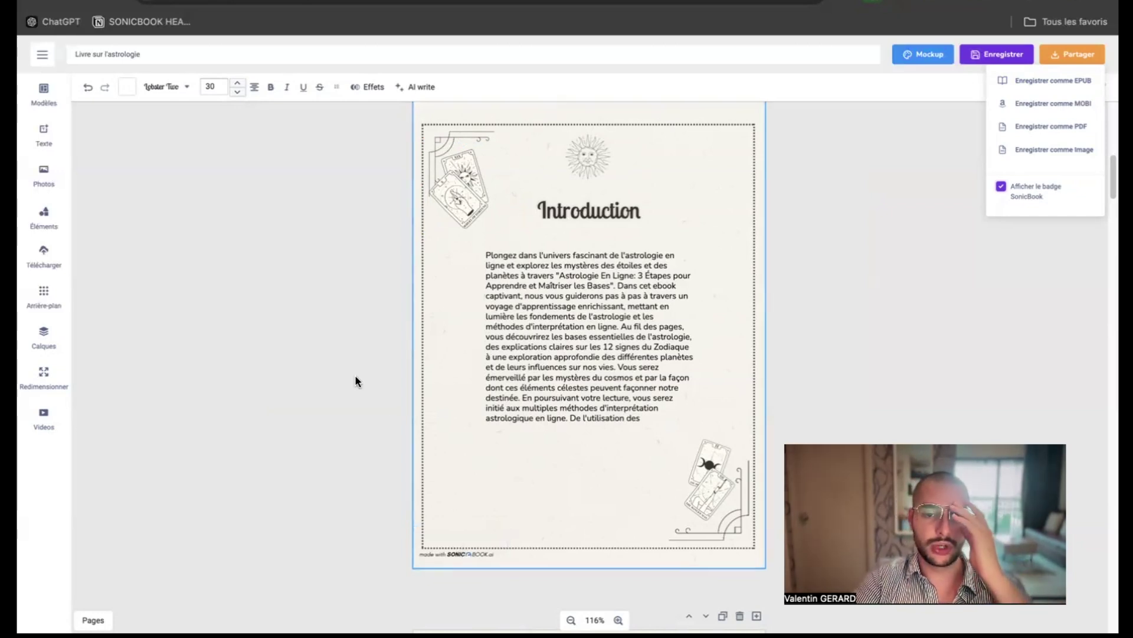
click(1091, 53)
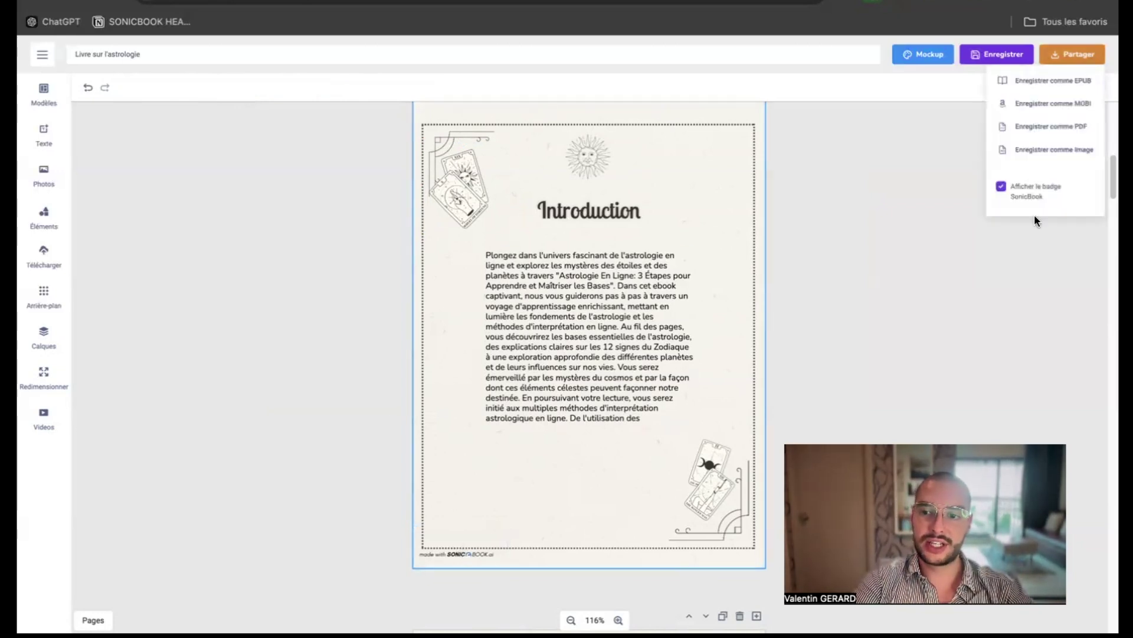
click(1019, 194)
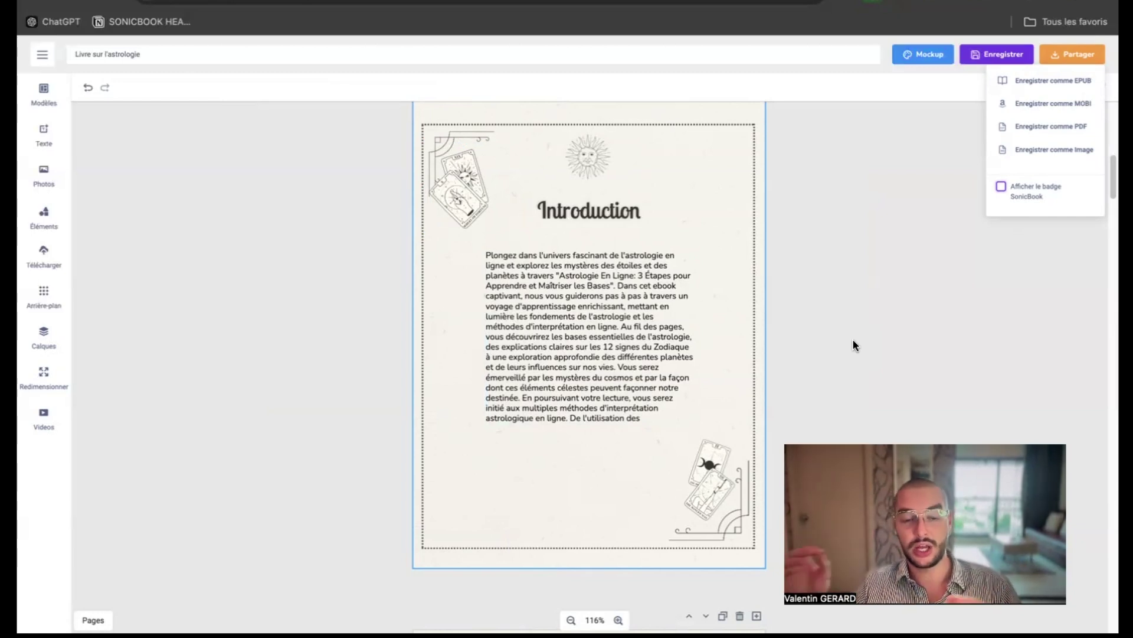
Show the SonicBook badge on the ebook and check its placement at the foot of the Introduction pages
click(1027, 189)
scroll(792, 282, down, 3)
scroll(792, 279, down, 7)
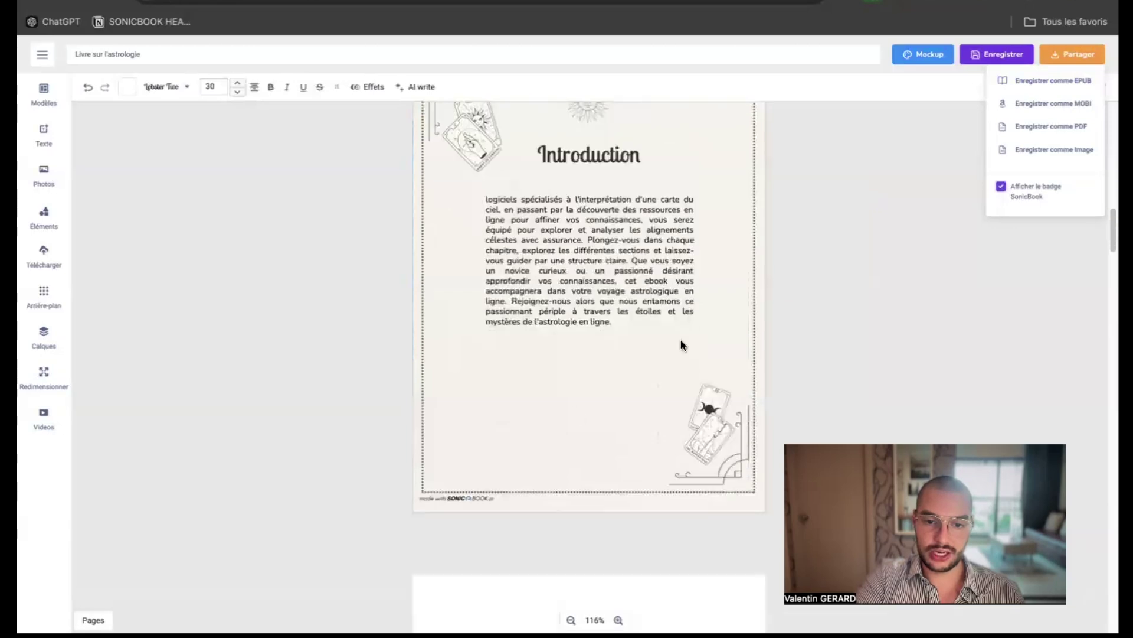
scroll(781, 358, up, 6)
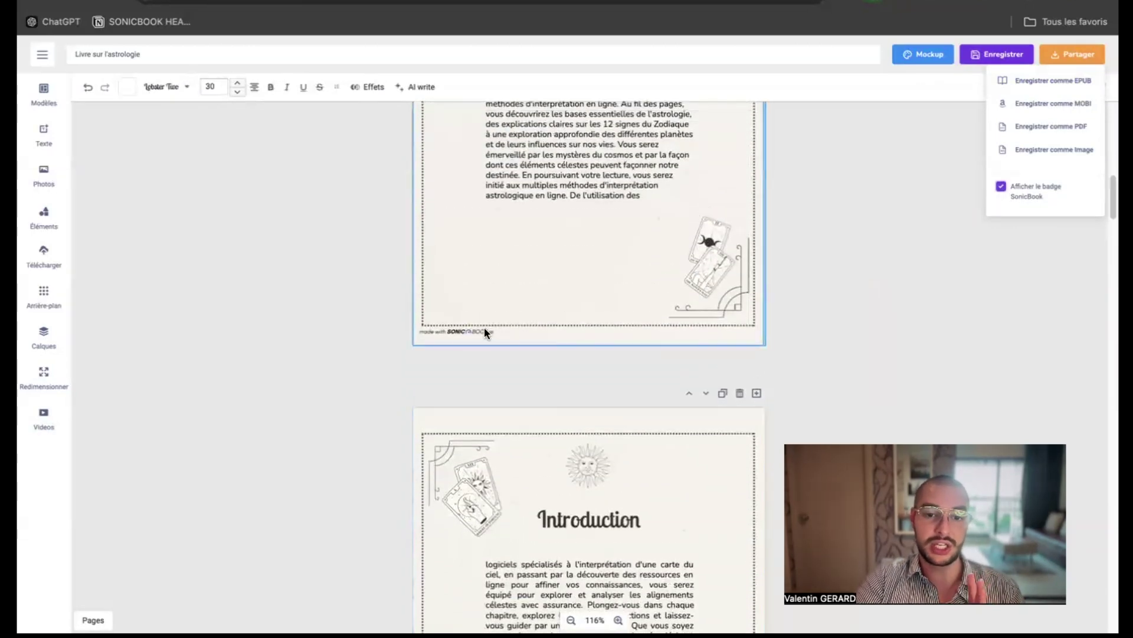
click(459, 330)
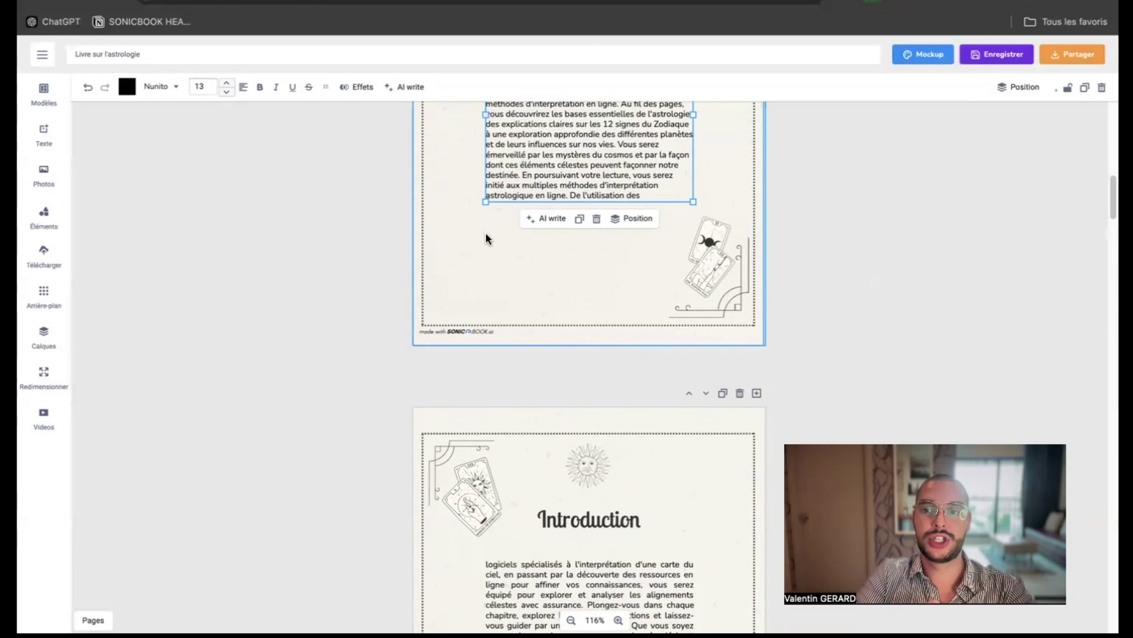
Export the astrology ebook as a PDF and open the downloaded file
click(1066, 54)
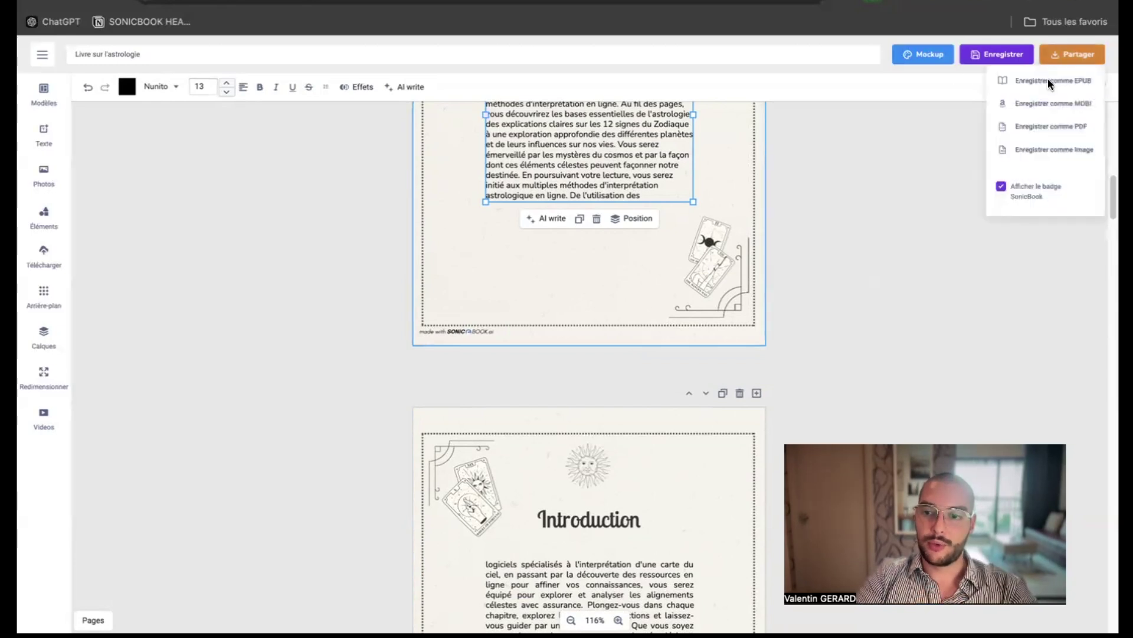
click(1041, 128)
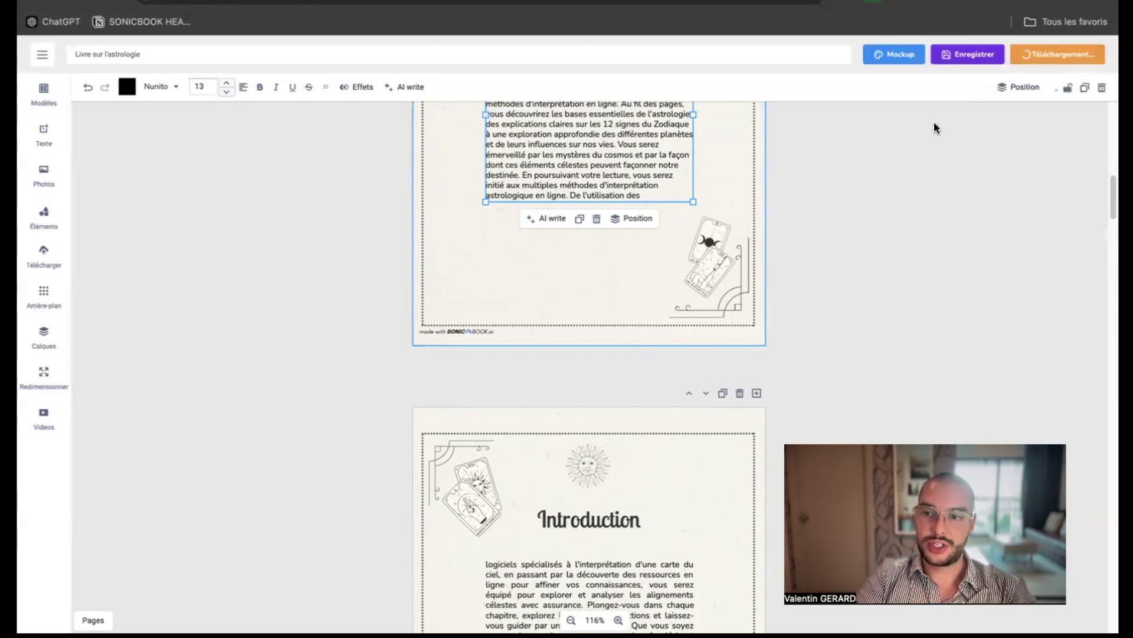
scroll(921, 122, up, 1)
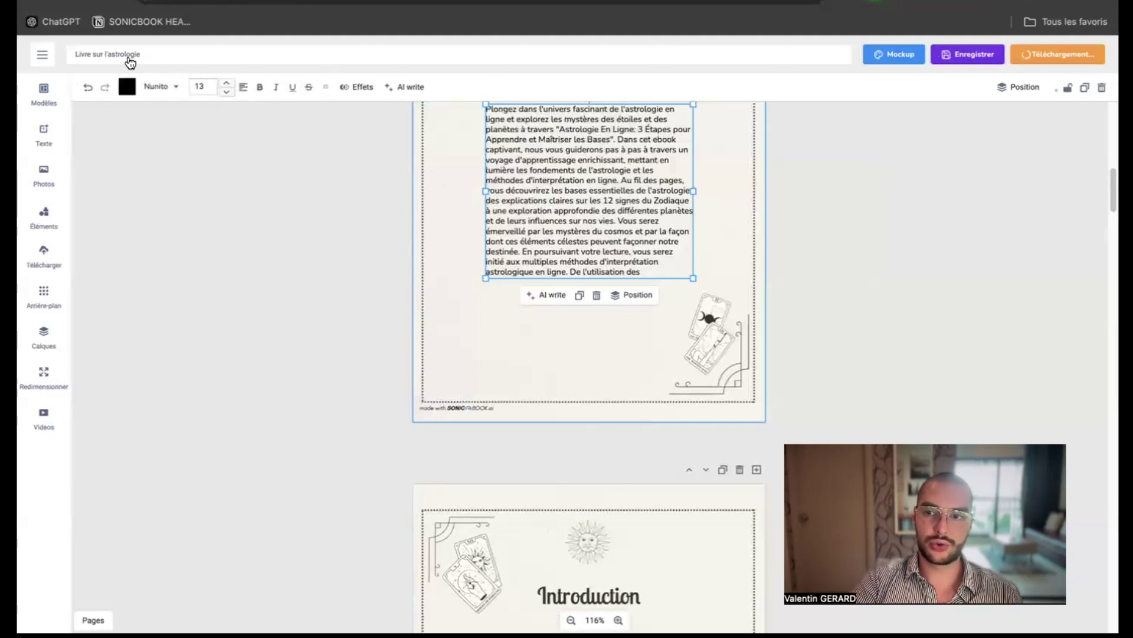
click(43, 55)
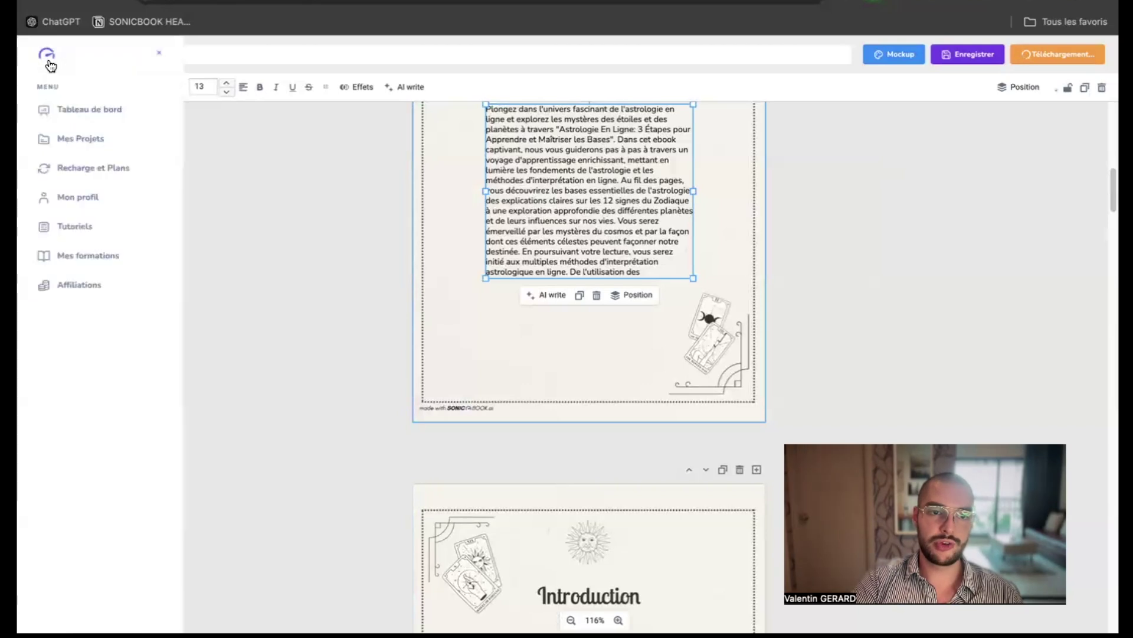
click(65, 139)
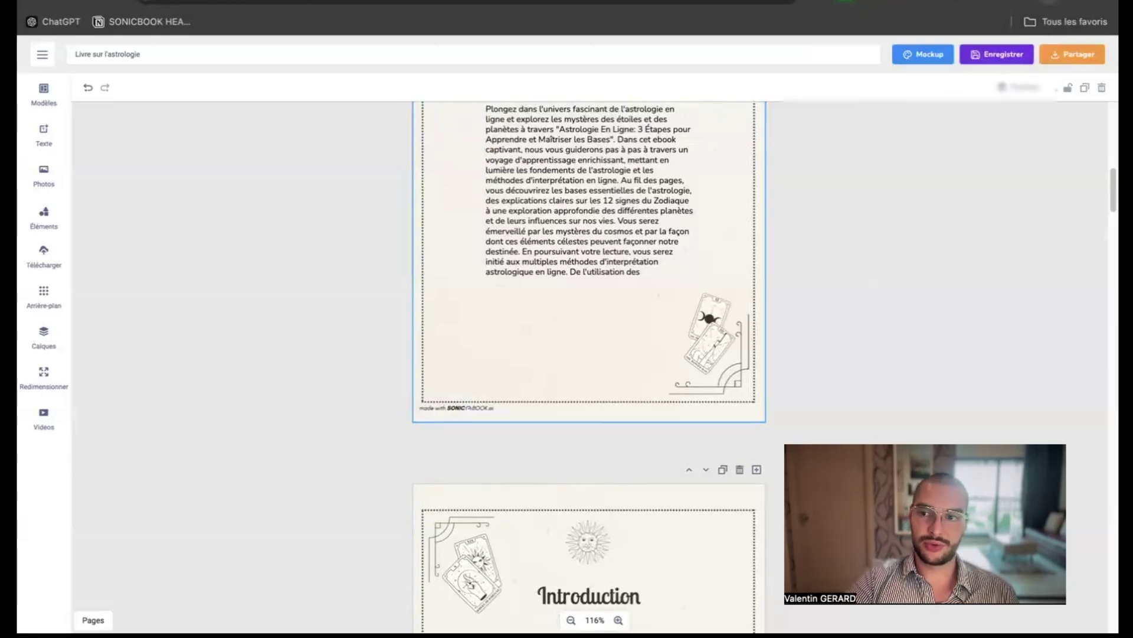
click(1040, 7)
click(918, 58)
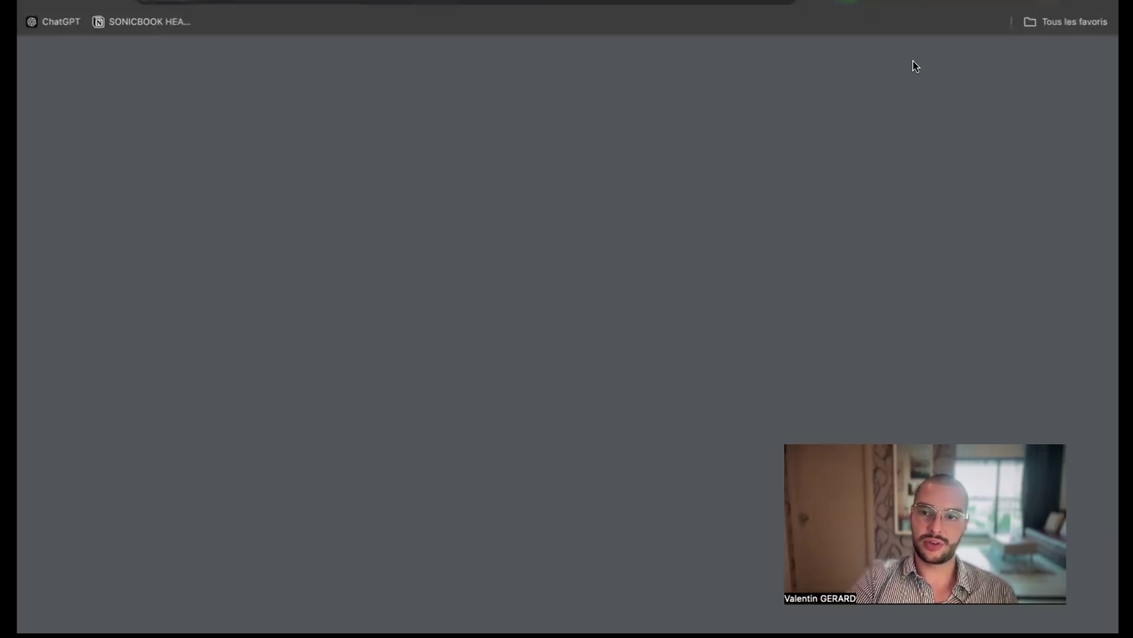
Examine the pages of the exported Livre sur l'astrologie.pdf and go back to its cover
scroll(632, 168, down, 20)
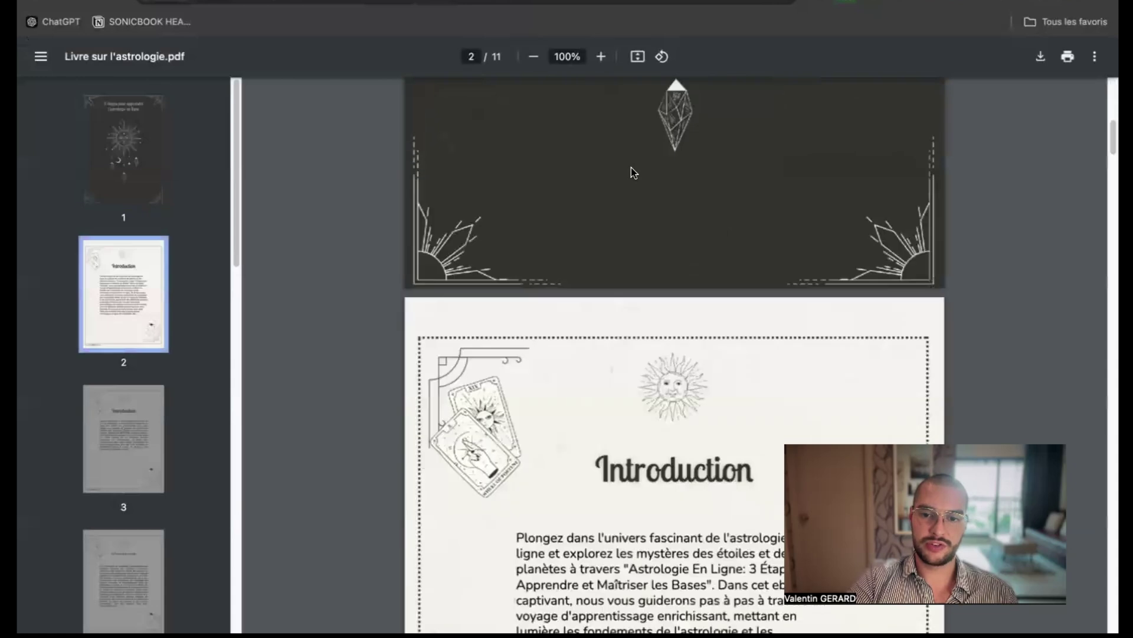
scroll(631, 168, down, 20)
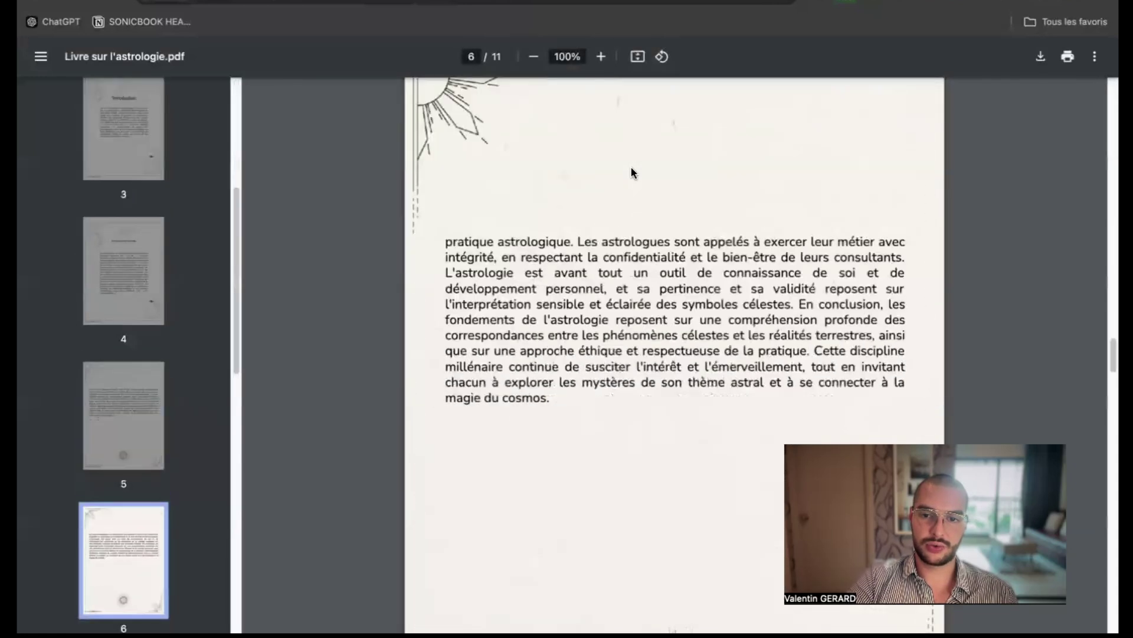
scroll(632, 168, up, 20)
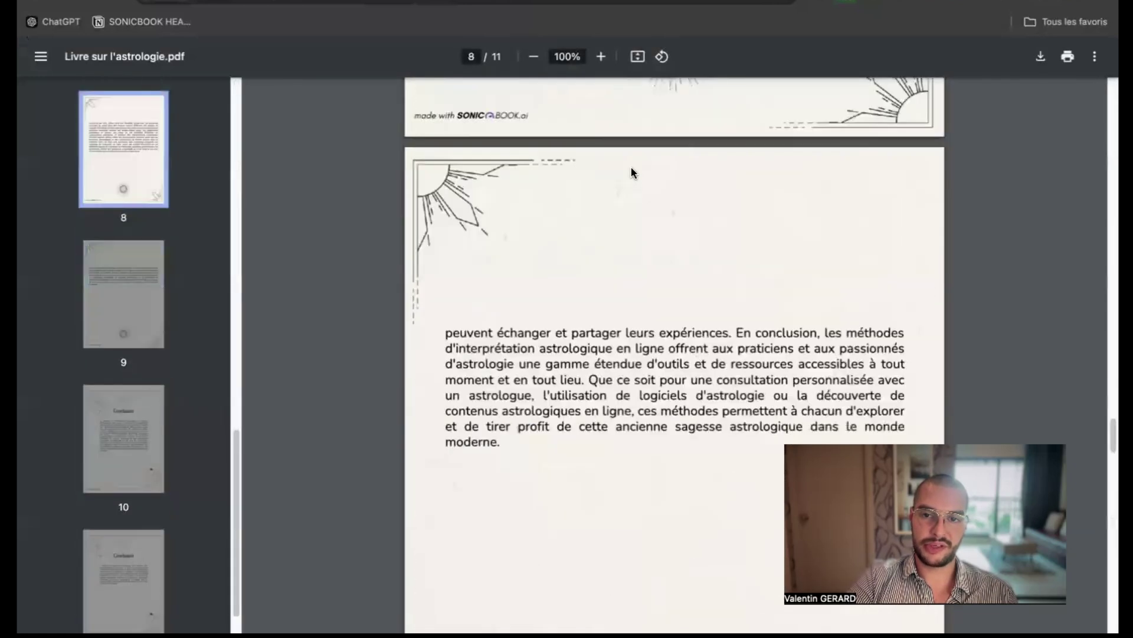
key(Home)
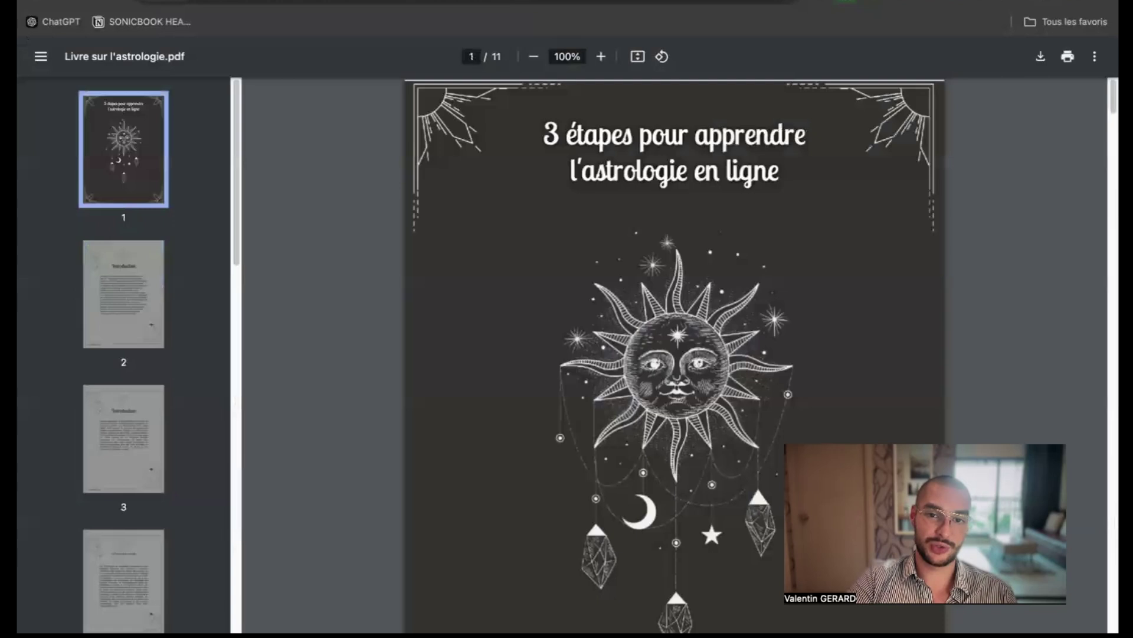
Return to the astrology ebook in the SonicBook editor and save the project
click(171, 1)
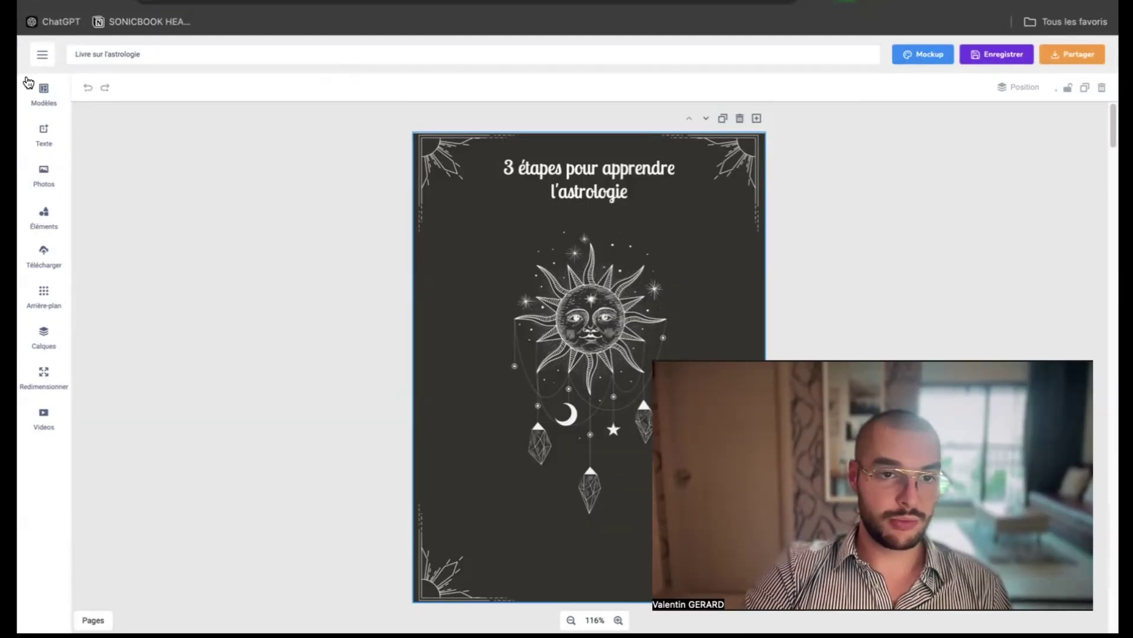
click(42, 56)
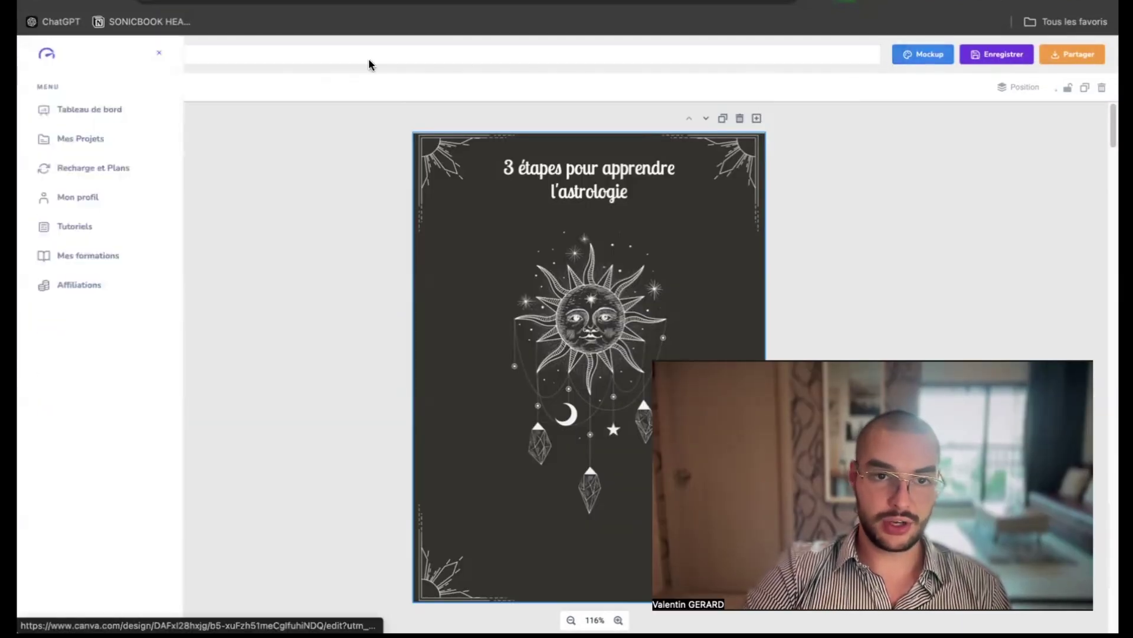
click(157, 54)
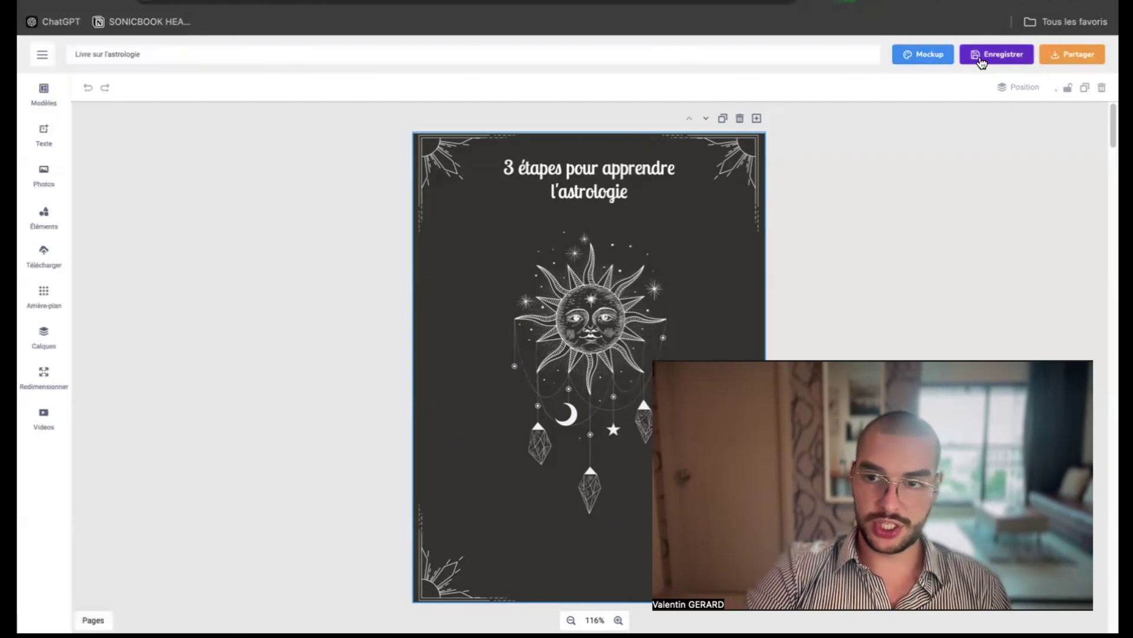
click(981, 59)
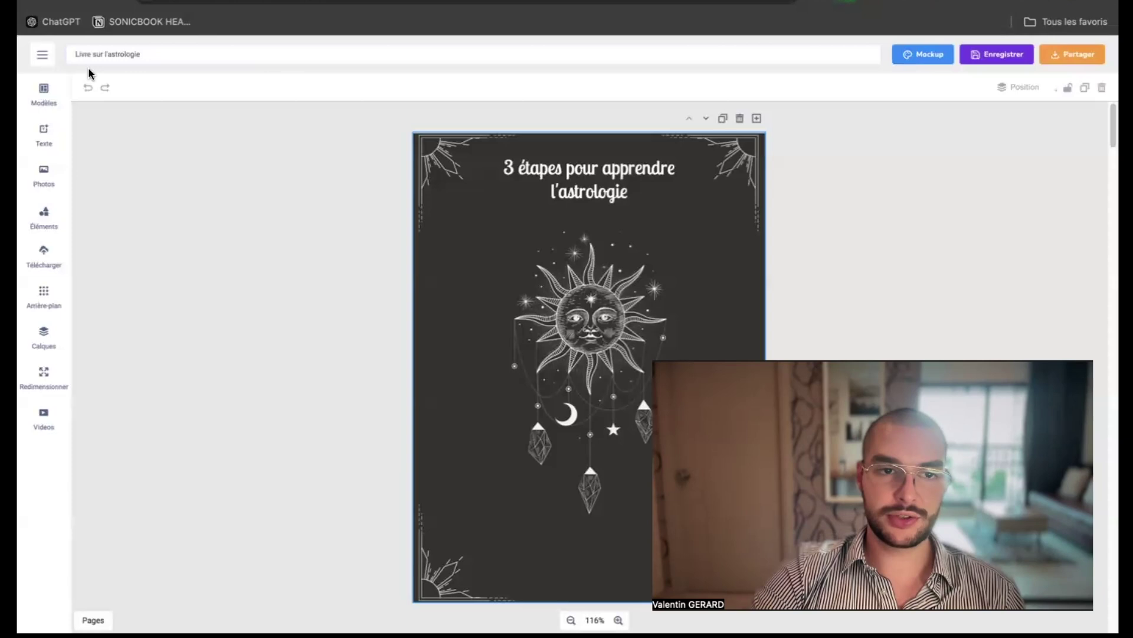
Reopen the Livre sur l'astrologie project from the list of projects and go back to the dashboard
click(40, 54)
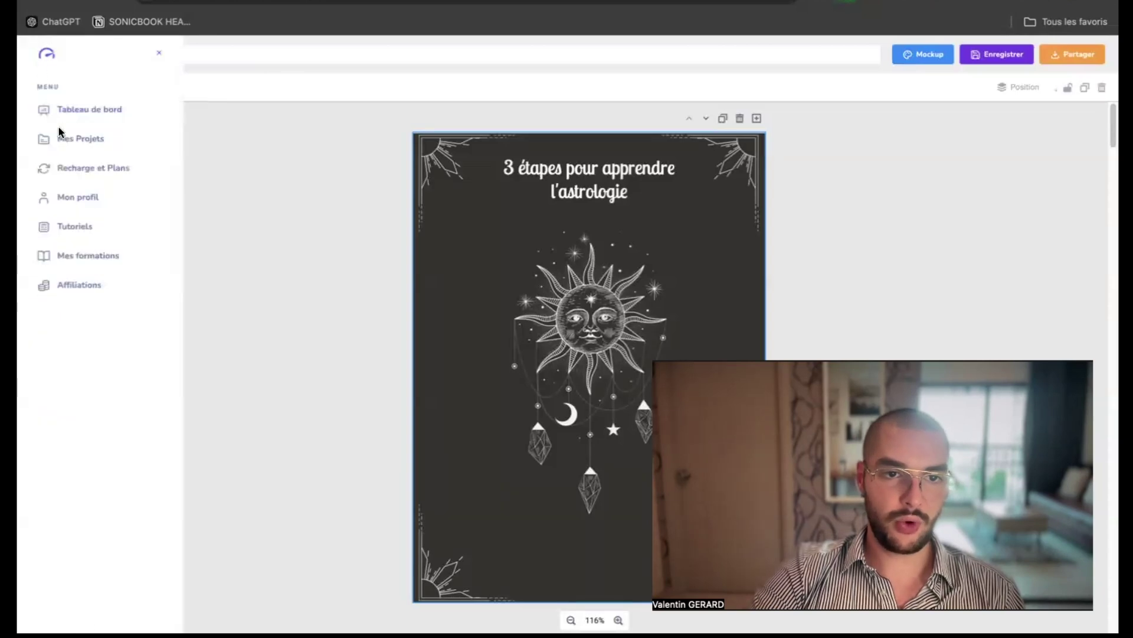
click(75, 139)
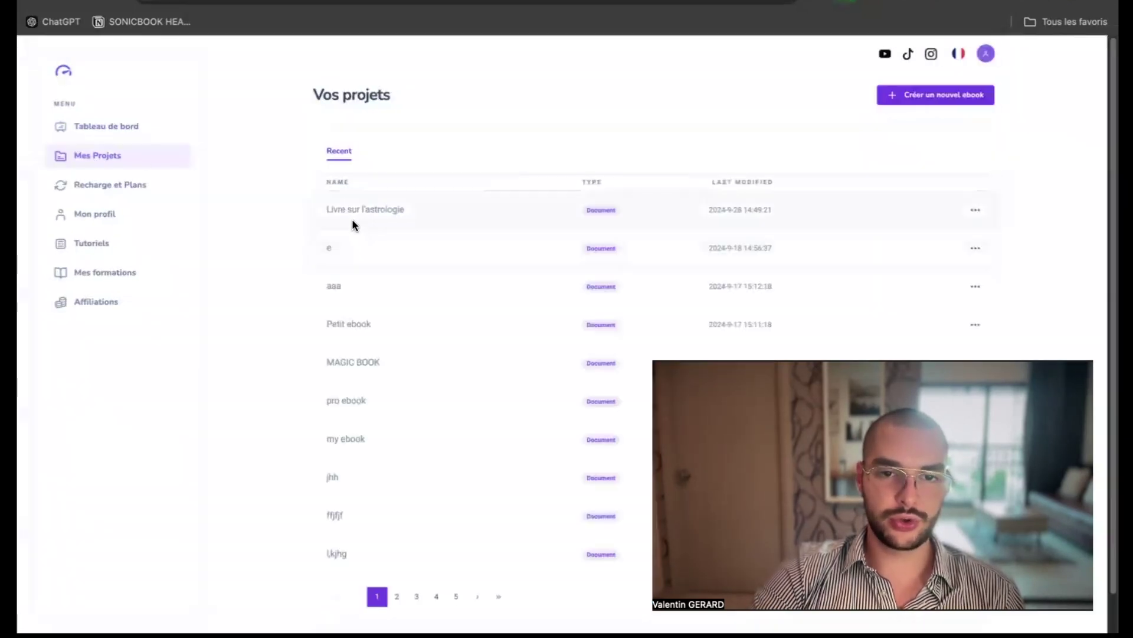
click(381, 214)
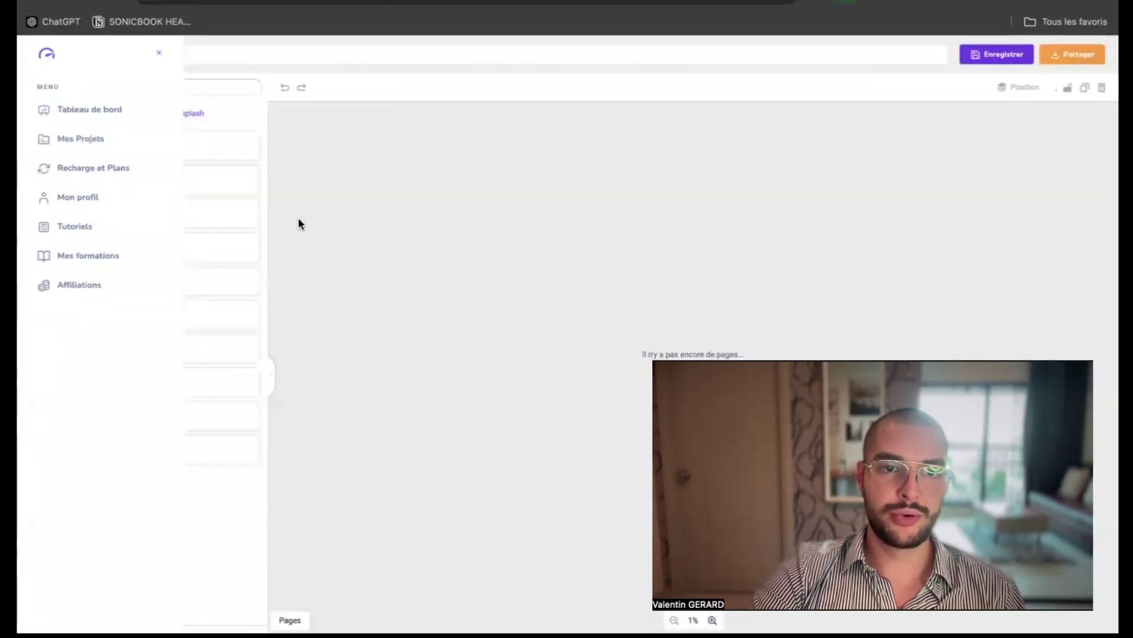
click(160, 56)
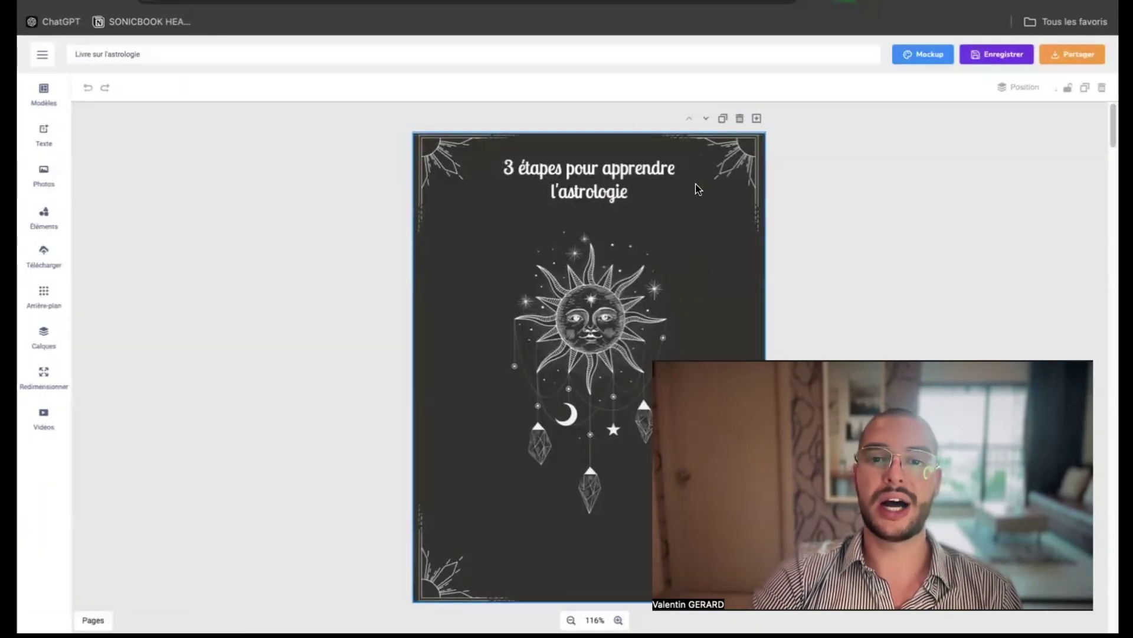
click(41, 54)
click(76, 112)
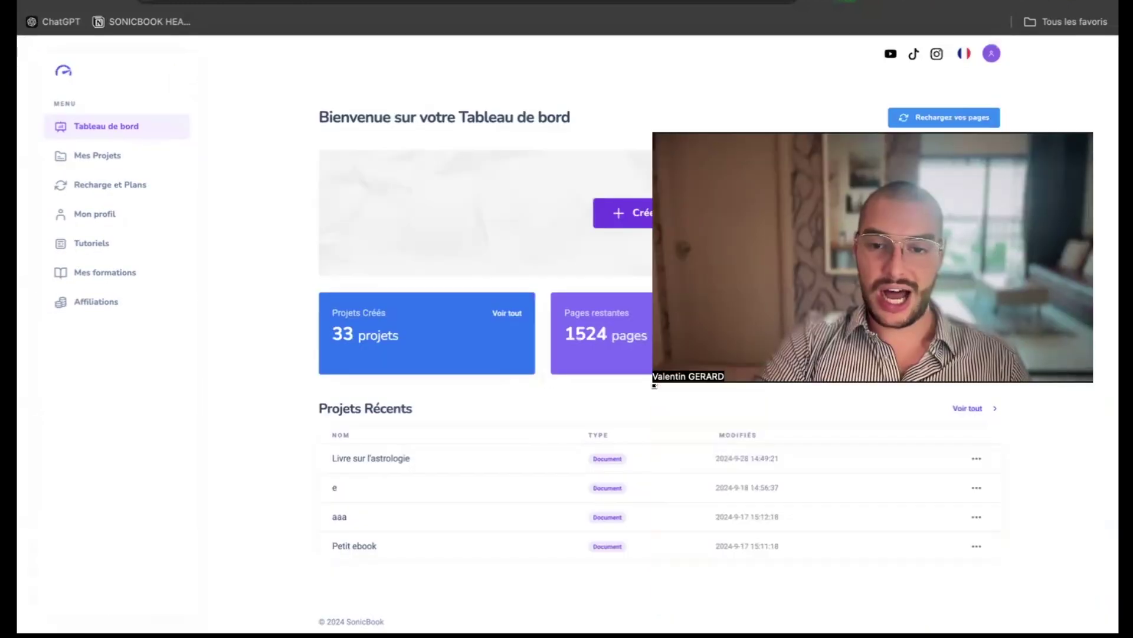